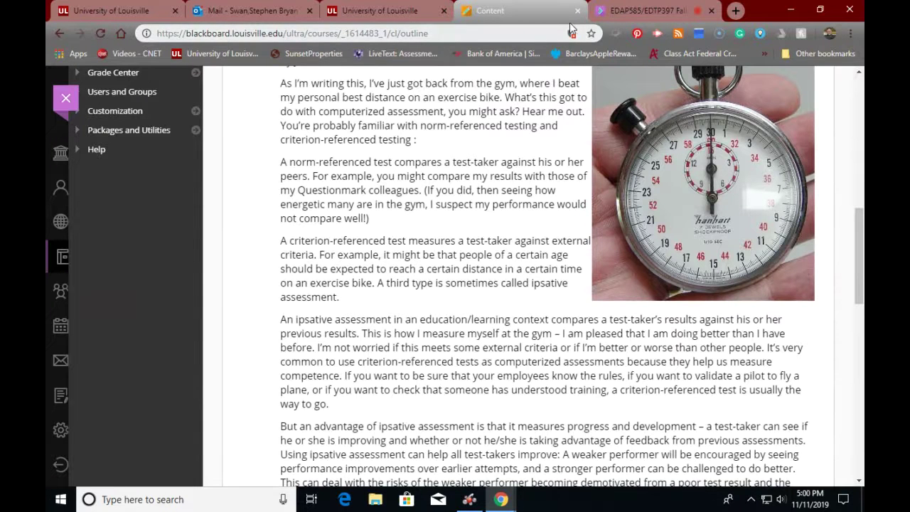
# Open Google Drive at drive.google.com in a new browser tab.
pyautogui.hotkey('ctrl', 't')
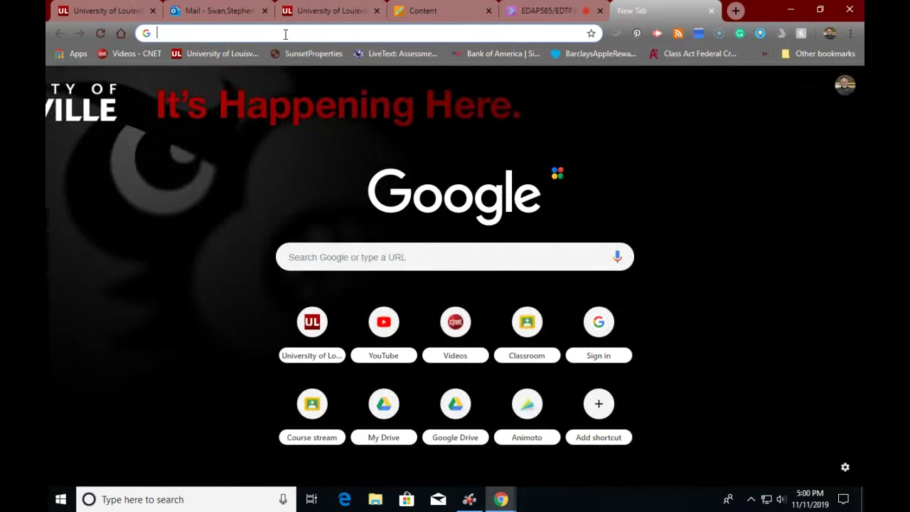
pyautogui.write('driv')
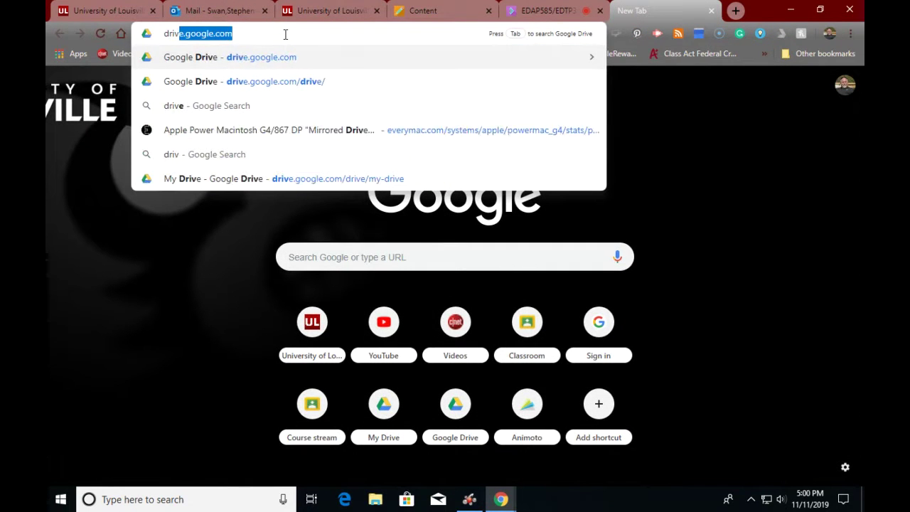
pyautogui.write('e.goog')
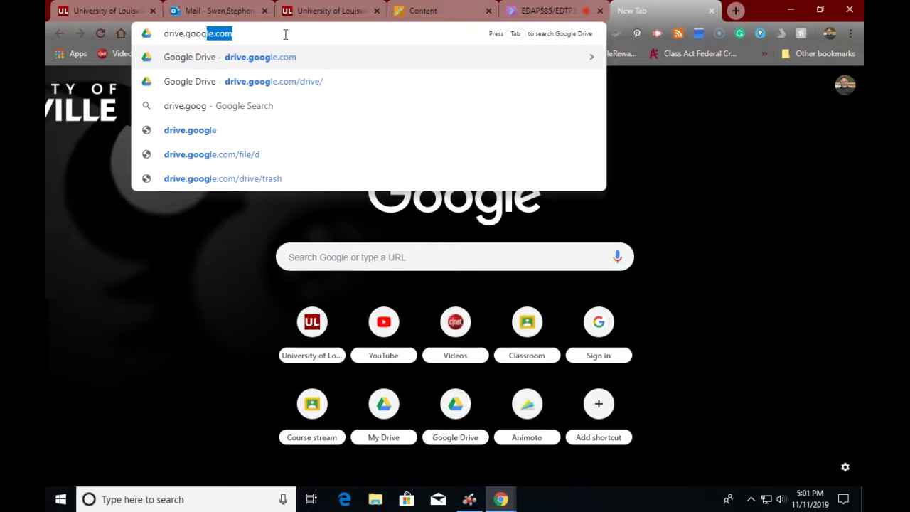
pyautogui.write('le.c')
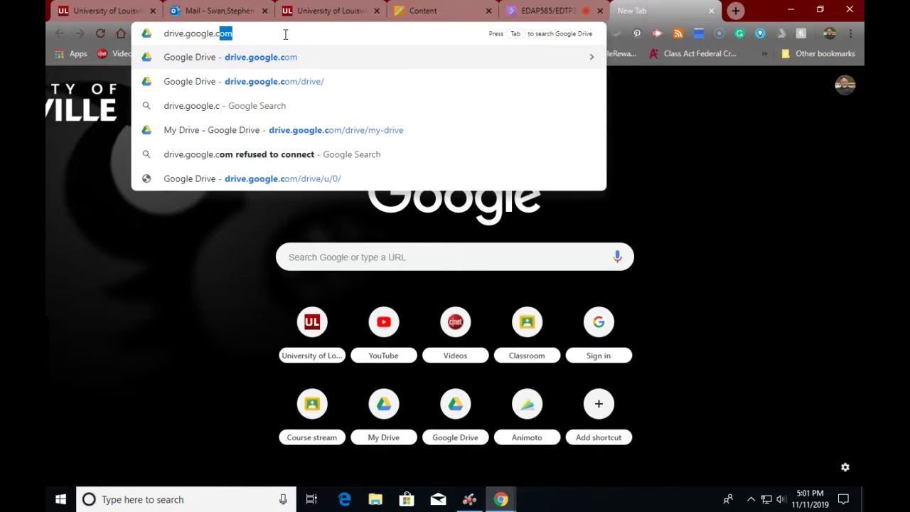
pyautogui.write('o')
pyautogui.press('Return')
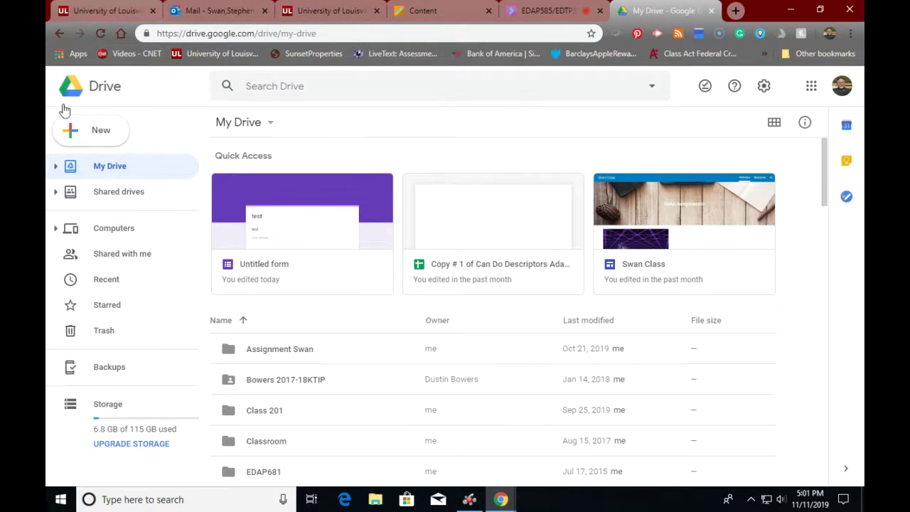
# Create a new blank Google Forms form from My Drive.
pyautogui.click(100, 141)
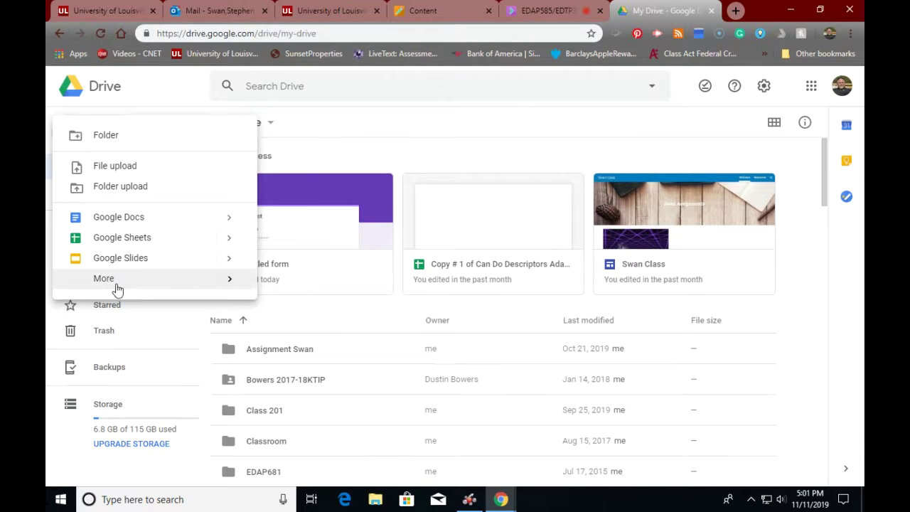
pyautogui.moveTo(118, 290)
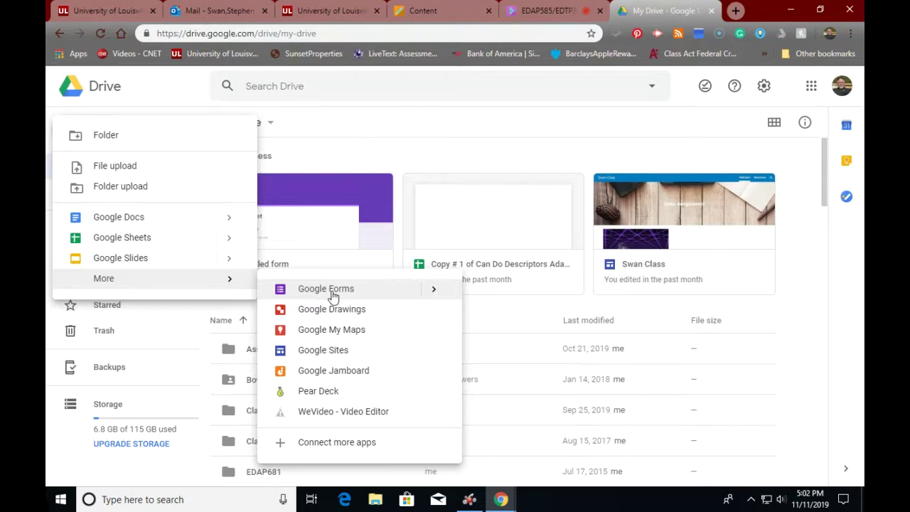
pyautogui.click(332, 296)
pyautogui.click(332, 292)
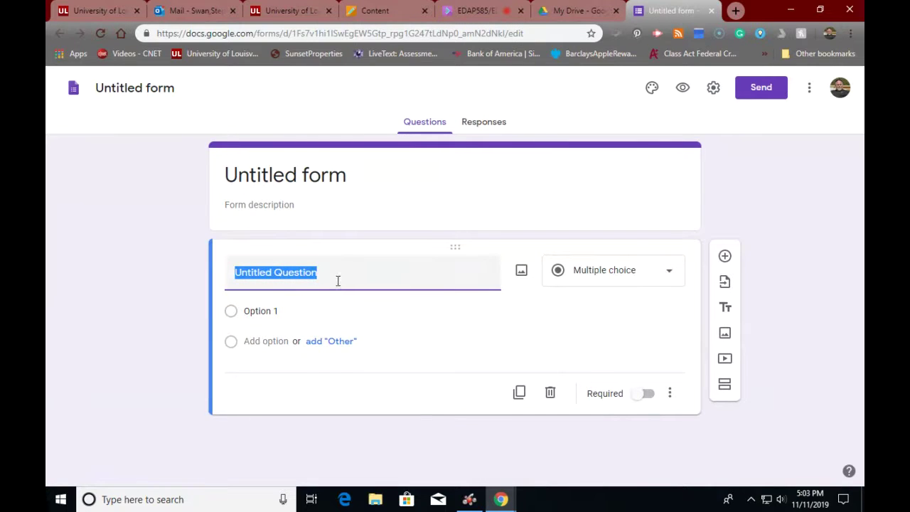
# Title the form "Ipsative Assessment".
pyautogui.click(357, 179)
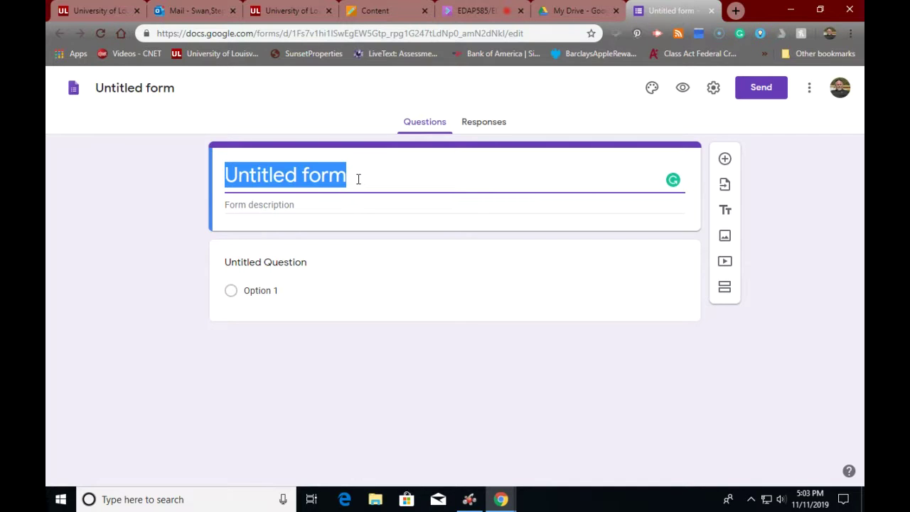
pyautogui.write('IOp')
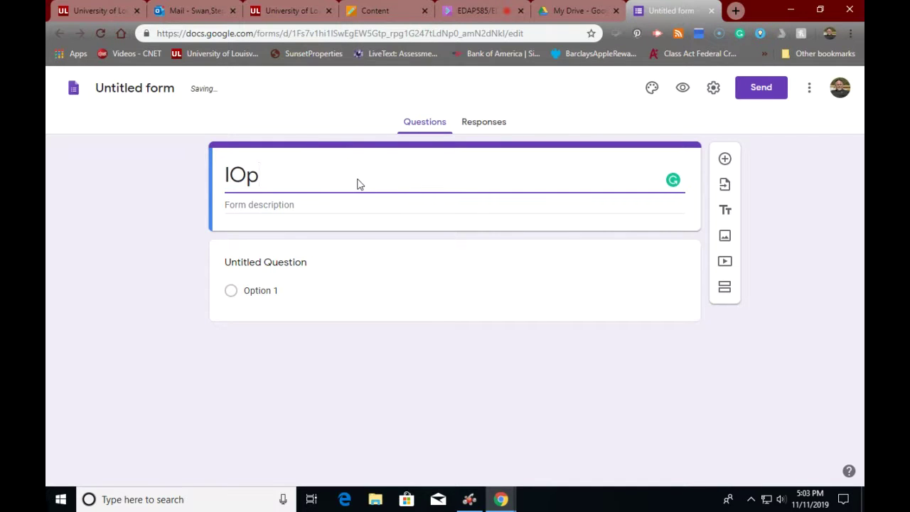
pyautogui.write('sative ')
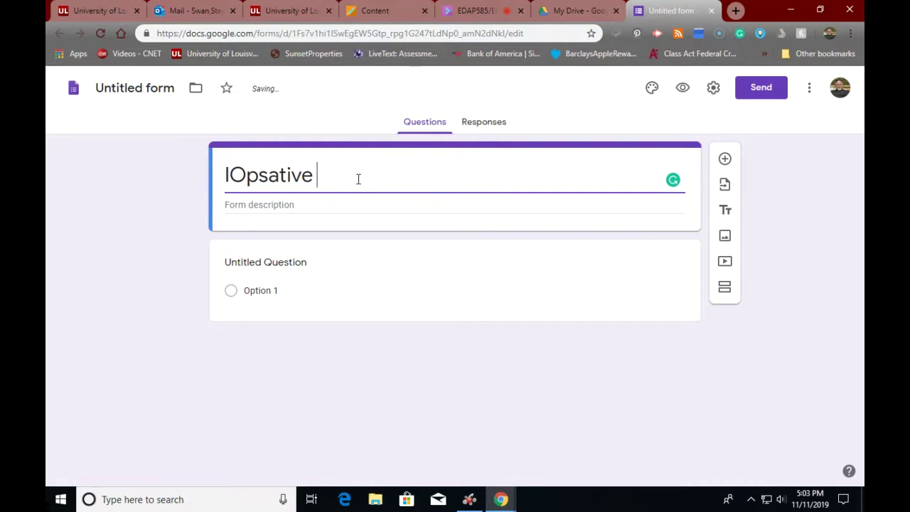
pyautogui.write('Assessment')
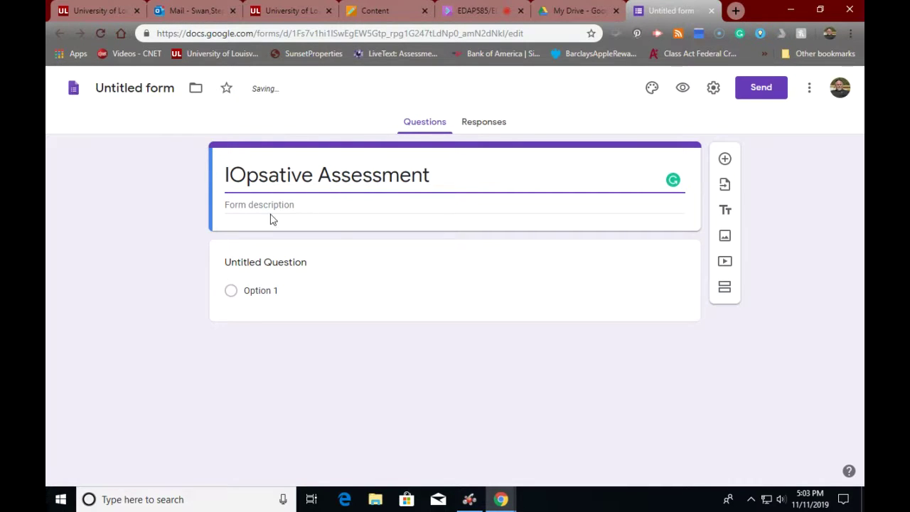
pyautogui.click(248, 177)
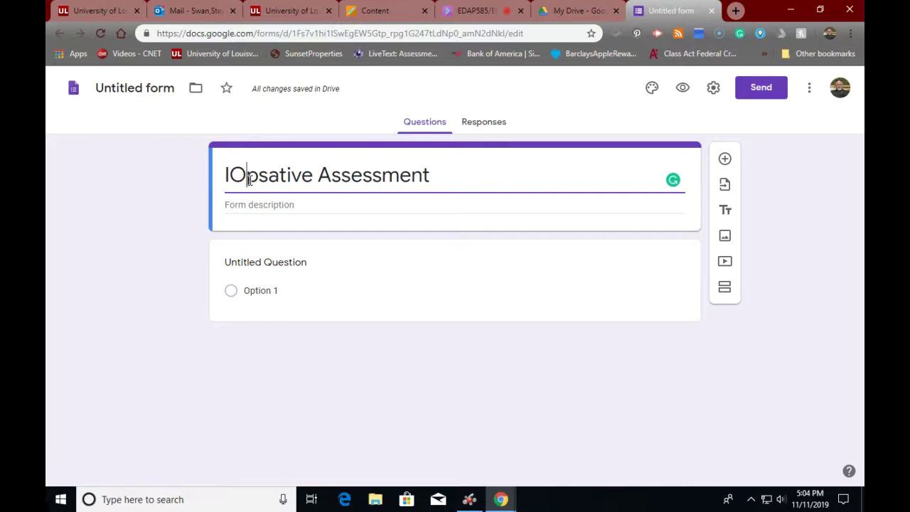
pyautogui.press('BackSpace')
# Enter "Let's find out what we know." as the form description.
pyautogui.click(266, 204)
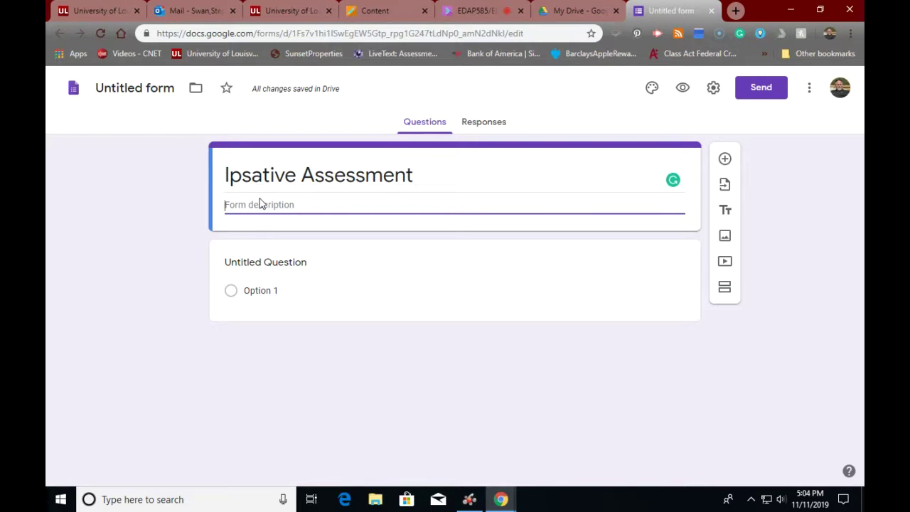
pyautogui.write("Let's")
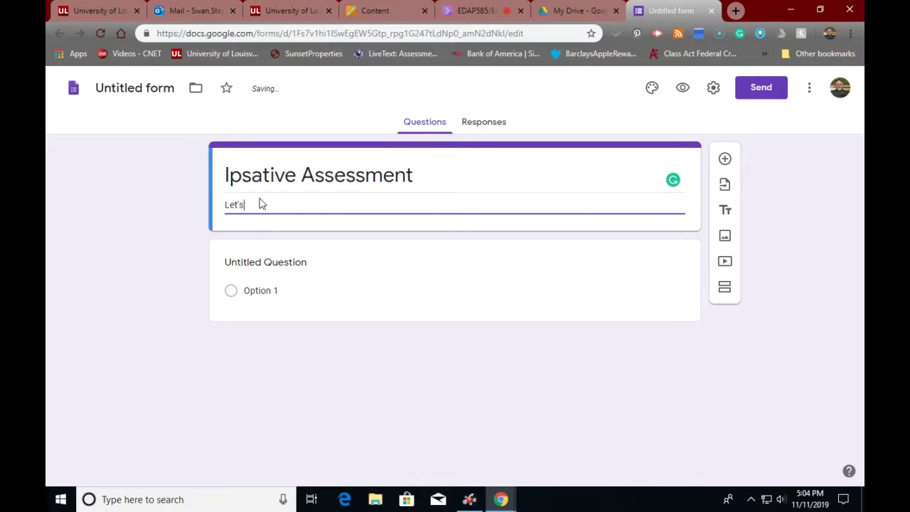
pyautogui.write(' find ou')
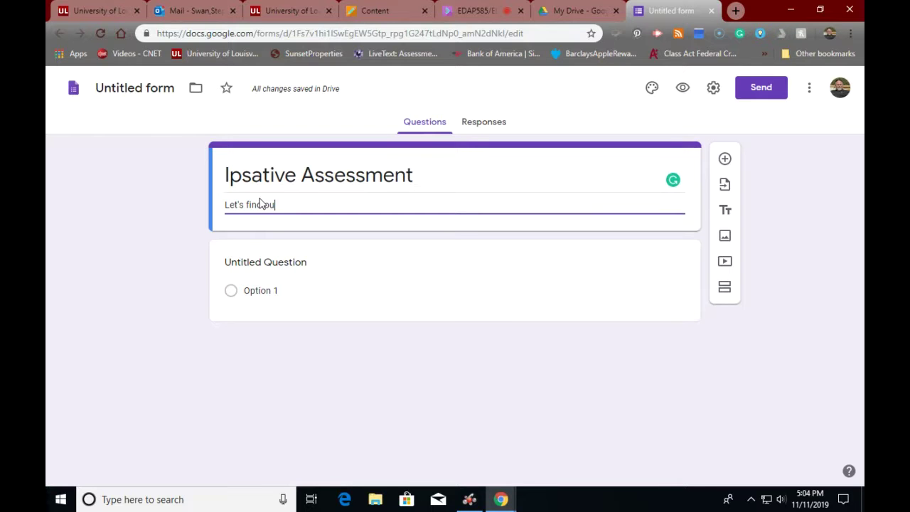
pyautogui.write('t what we know')
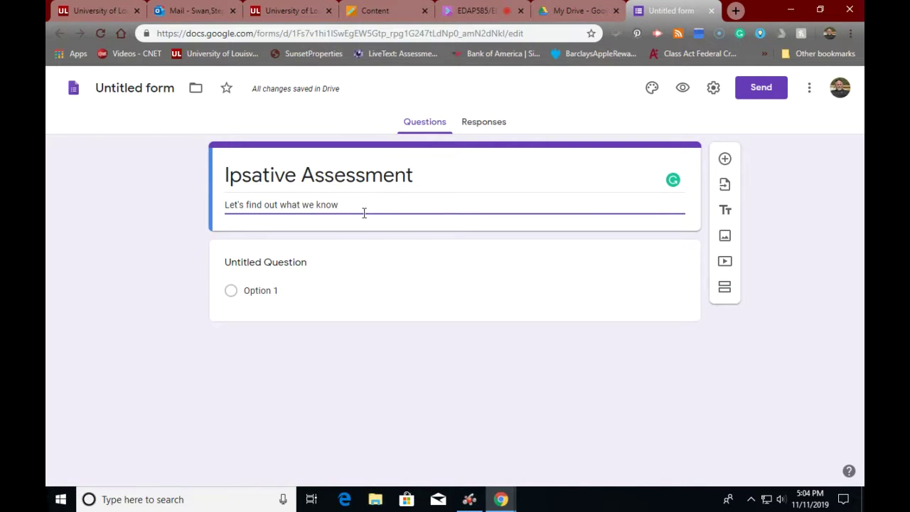
pyautogui.write('.')
# Keep the first question as Multiple choice and enter "Testing is" as its question text.
pyautogui.click(448, 269)
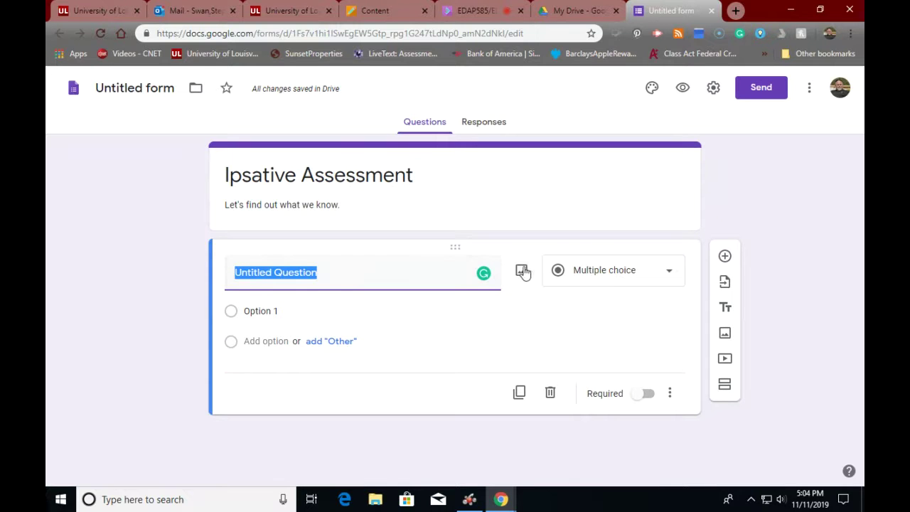
pyautogui.click(671, 277)
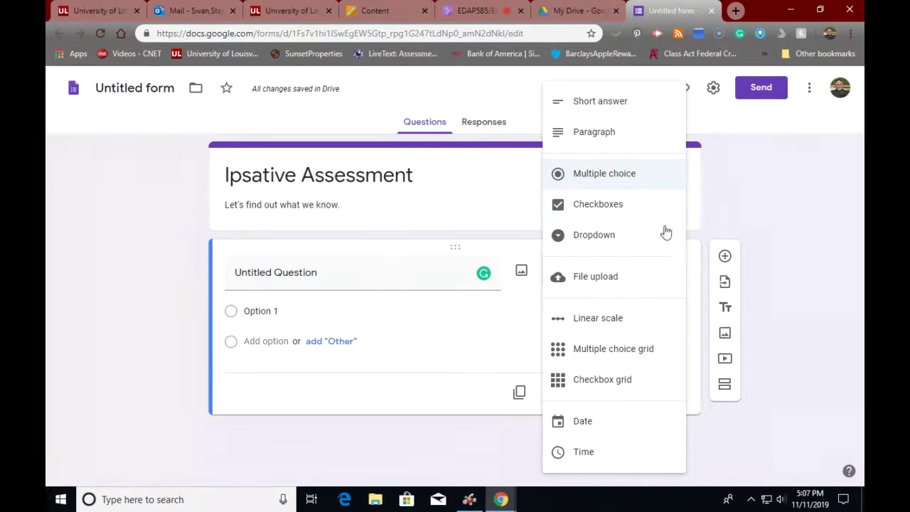
pyautogui.click(617, 186)
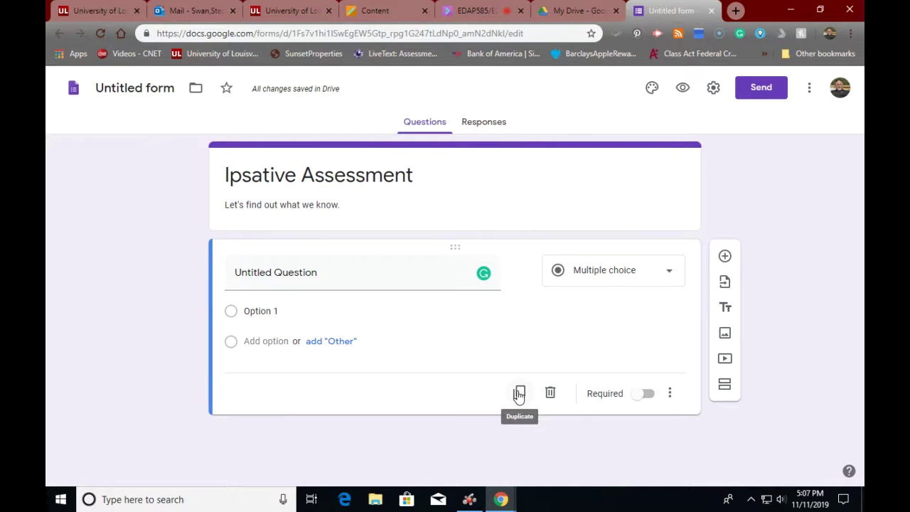
pyautogui.click(285, 273)
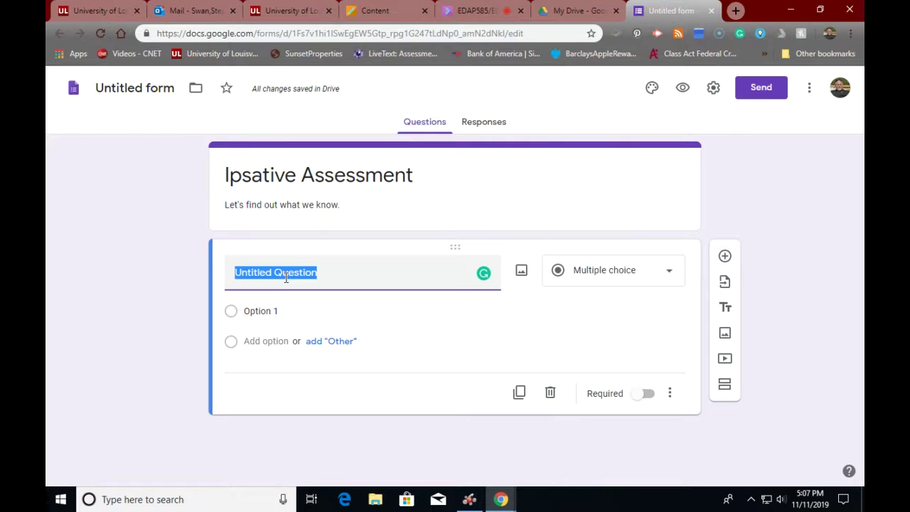
pyautogui.write('Testi')
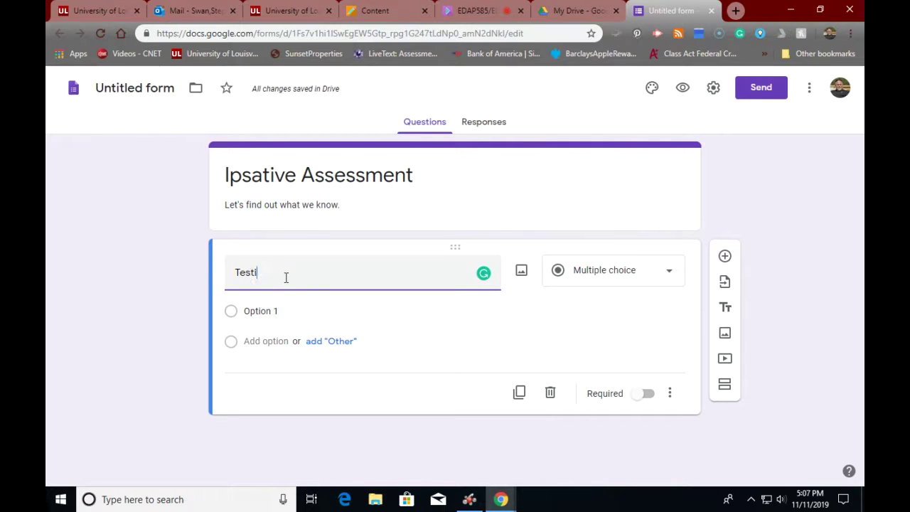
pyautogui.write('ng is')
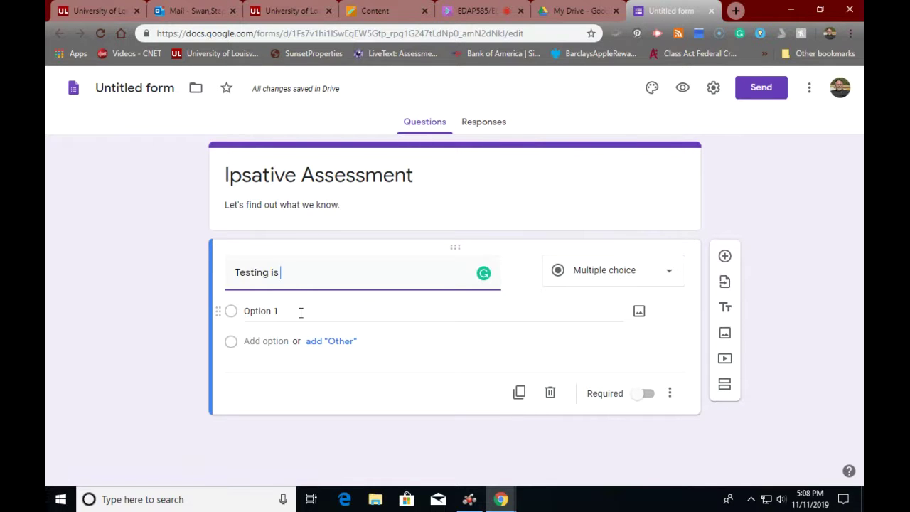
# Check the image insertion choices and the reorder handle for the first answer option.
pyautogui.click(639, 311)
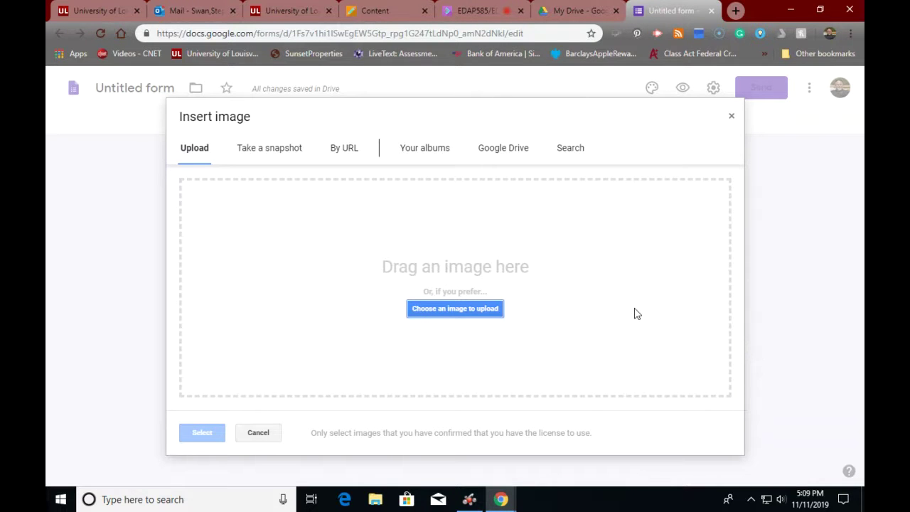
pyautogui.click(730, 120)
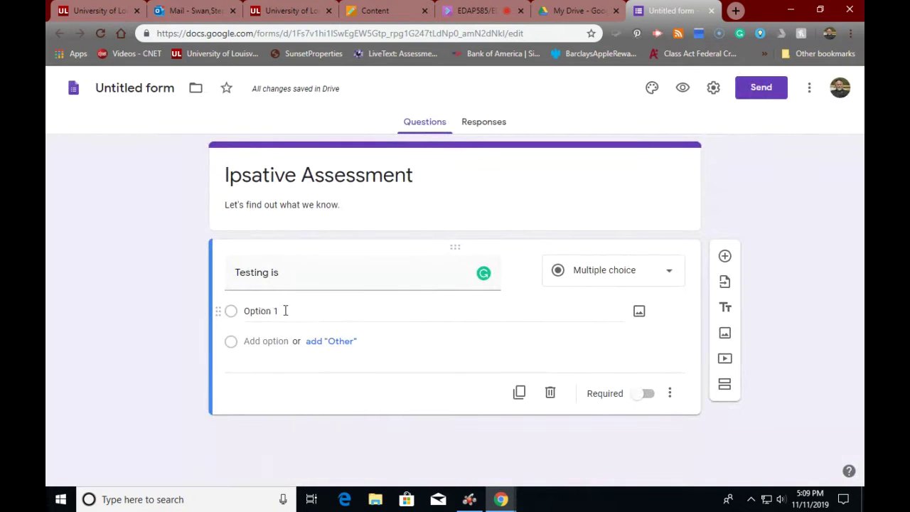
pyautogui.click(219, 311)
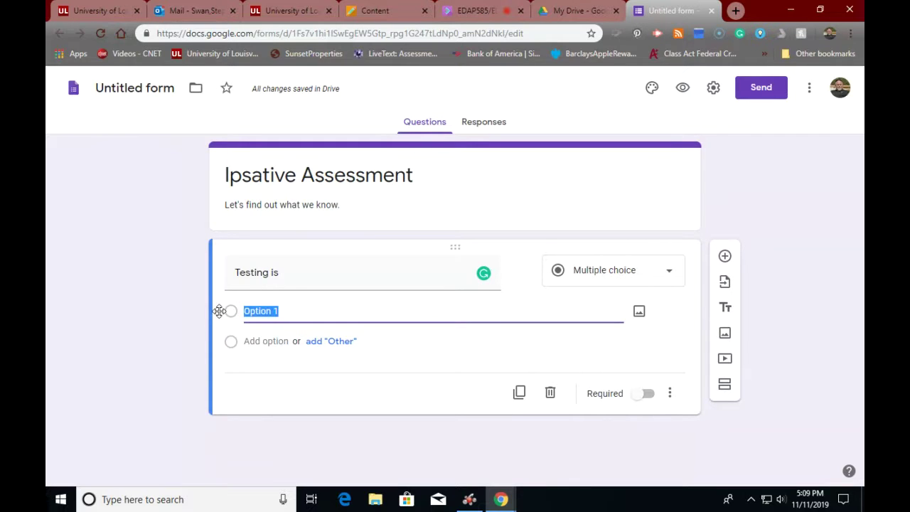
pyautogui.moveTo(219, 310)
pyautogui.mouseDown()
pyautogui.moveTo(223, 349)
pyautogui.moveTo(223, 305)
pyautogui.moveTo(220, 313)
pyautogui.mouseUp()
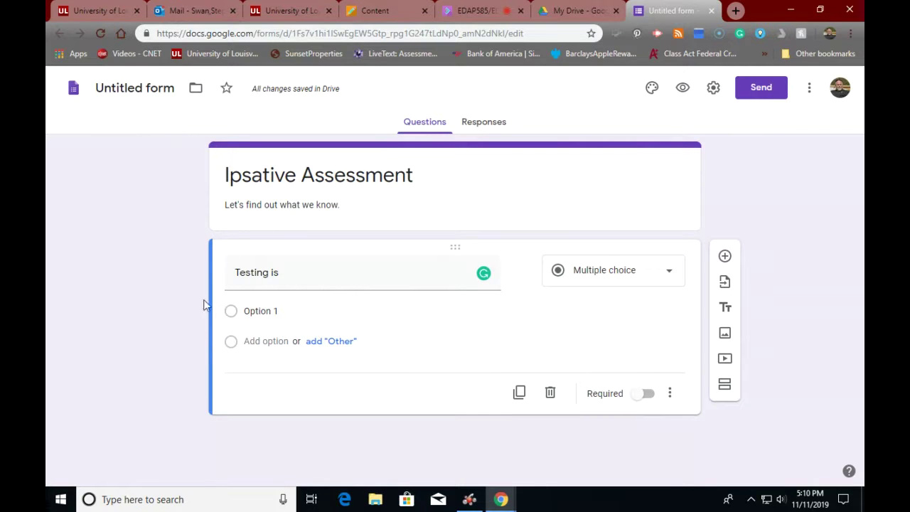
# Label the first answer option "Testing is" and add a second option with the same text copied into it.
pyautogui.click(303, 309)
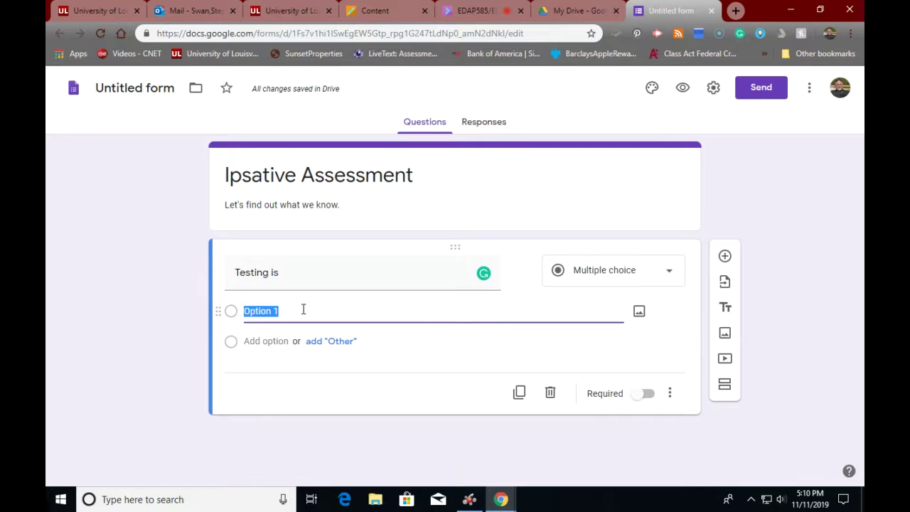
pyautogui.write('Testing is')
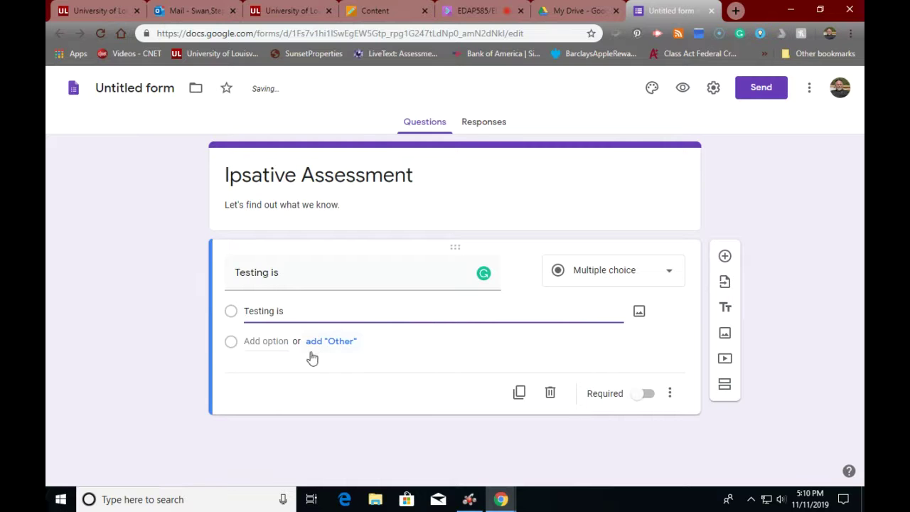
pyautogui.click(276, 342)
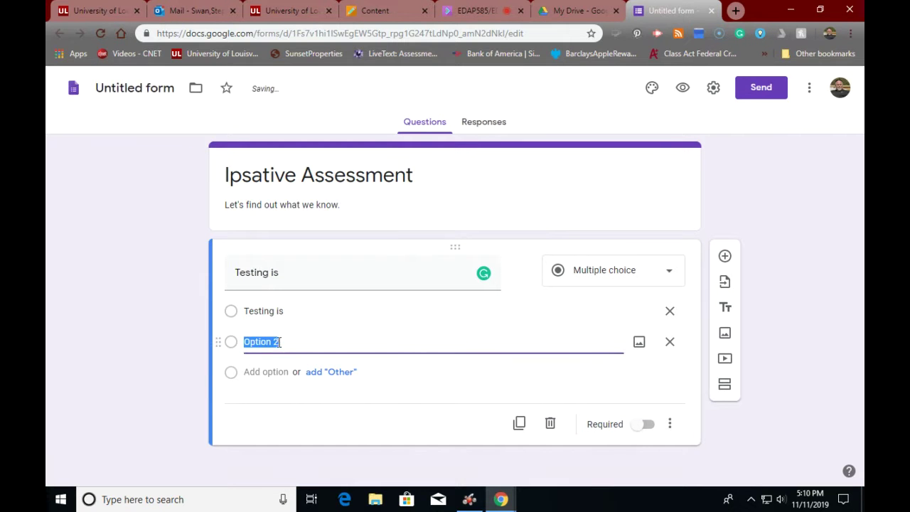
pyautogui.moveTo(284, 311); pyautogui.dragTo(237, 315)
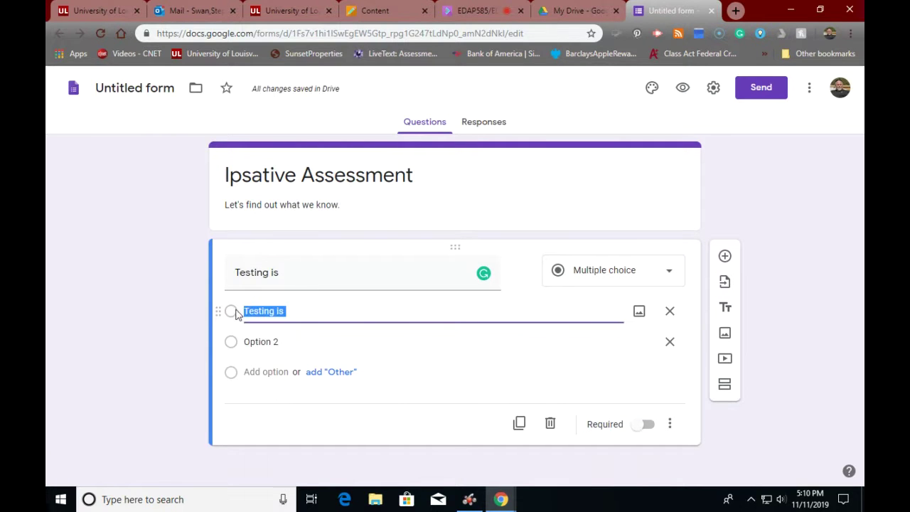
pyautogui.click(288, 344)
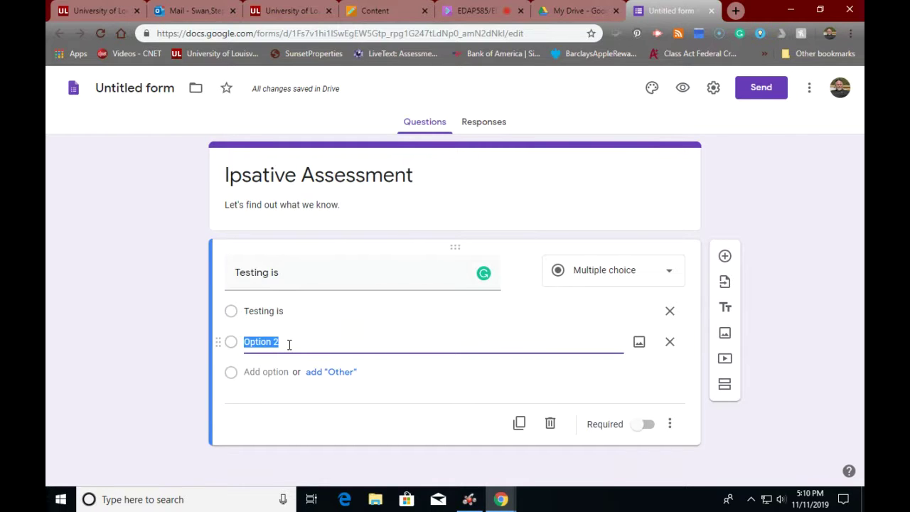
pyautogui.click(285, 311)
pyautogui.hotkey('ctrl', 'c')
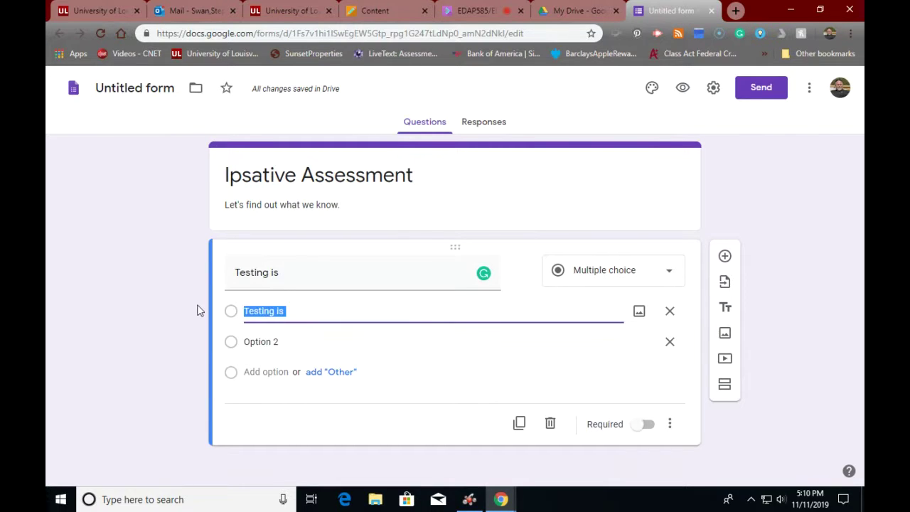
pyautogui.click(281, 342)
pyautogui.hotkey('ctrl', 'v')
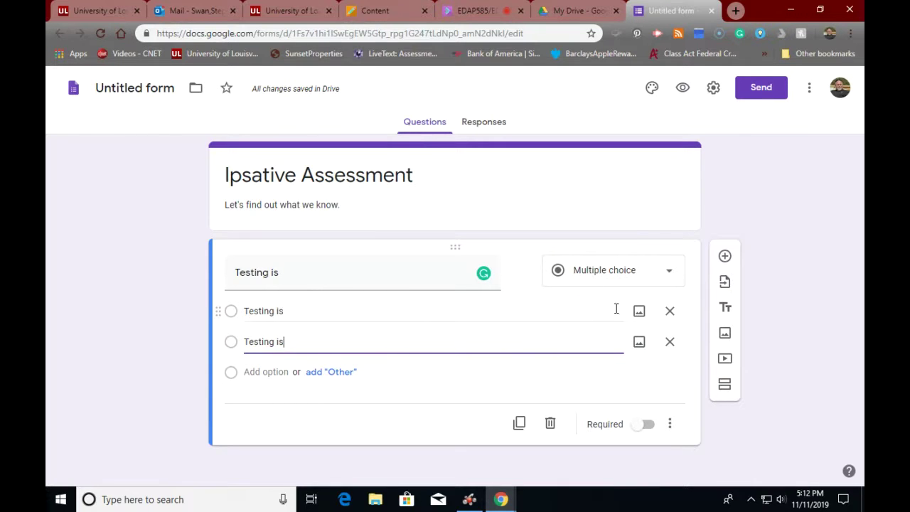
# Make the "Testing is" question required, check its additional display options, and add a new blank question below it.
pyautogui.click(647, 428)
pyautogui.click(672, 425)
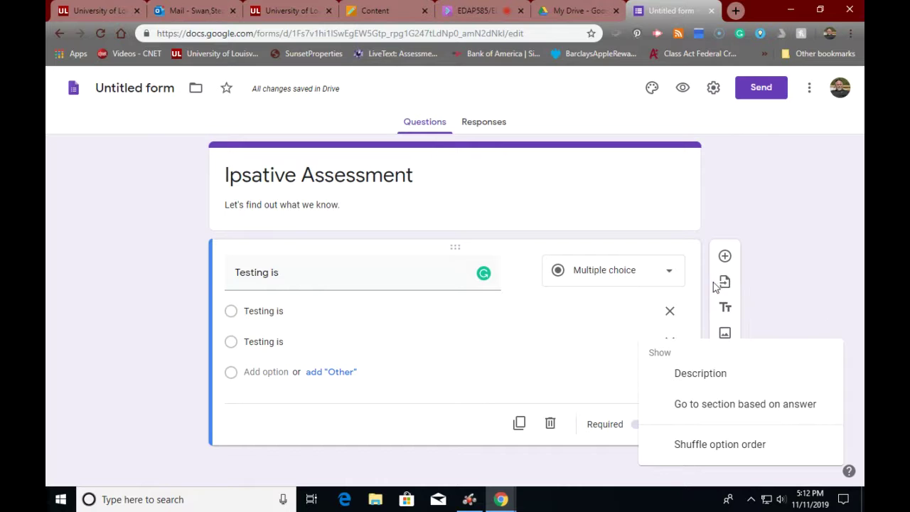
pyautogui.click(725, 259)
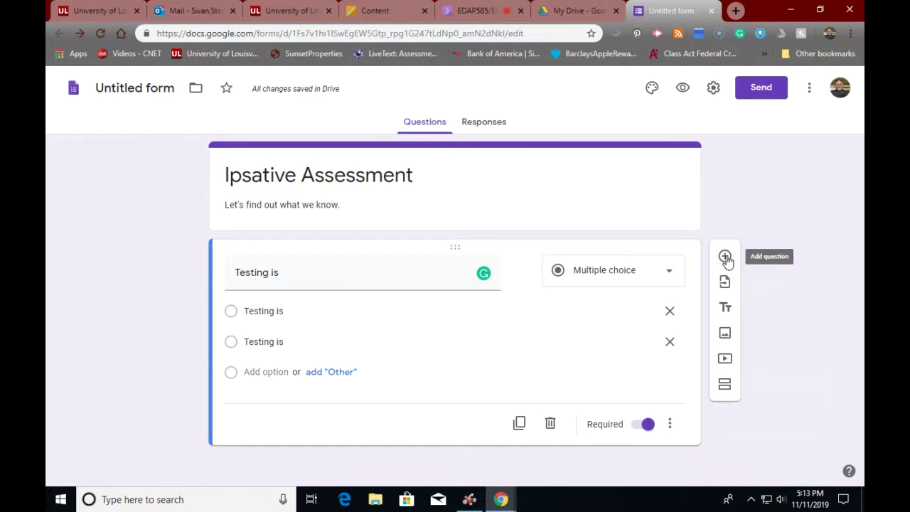
pyautogui.click(725, 259)
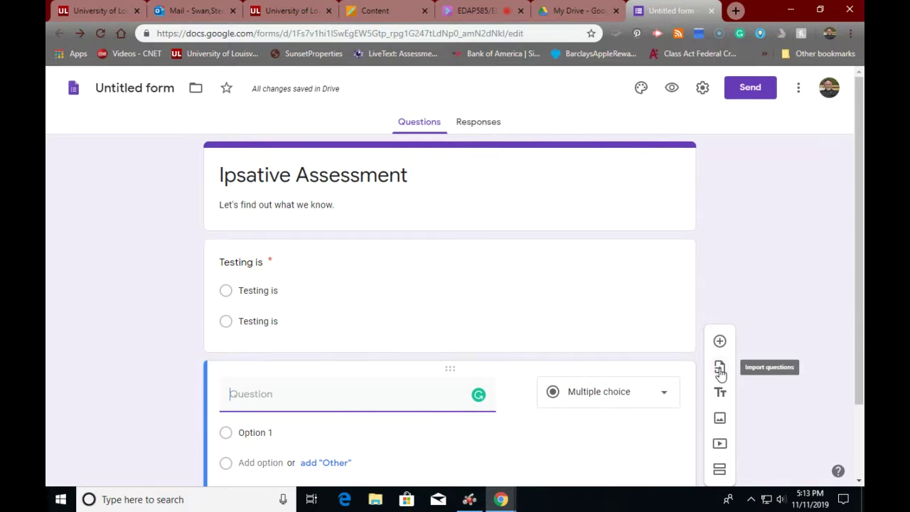
# Import the question "Lesson 1: Introducing Ratios and Ratio Language" from the Grade 6 Unit 2: Introducing Ratios self-assessment form.
pyautogui.click(719, 371)
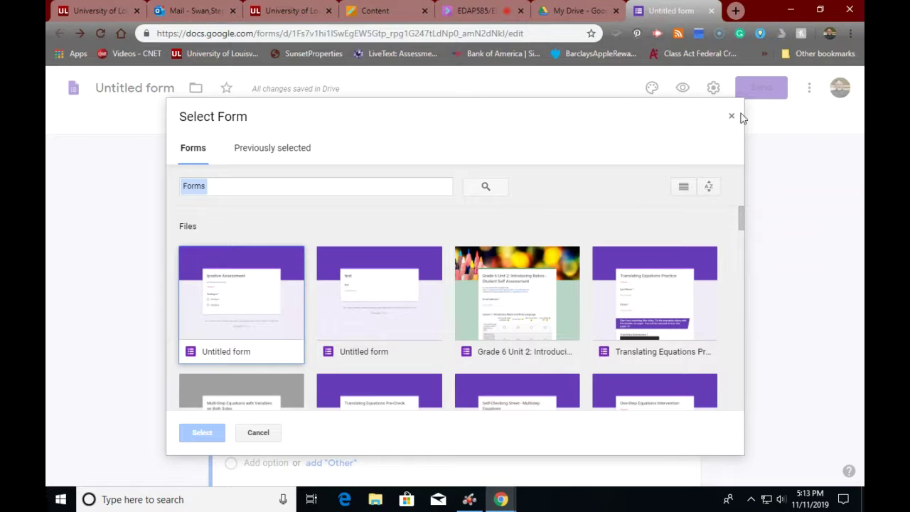
pyautogui.click(517, 303)
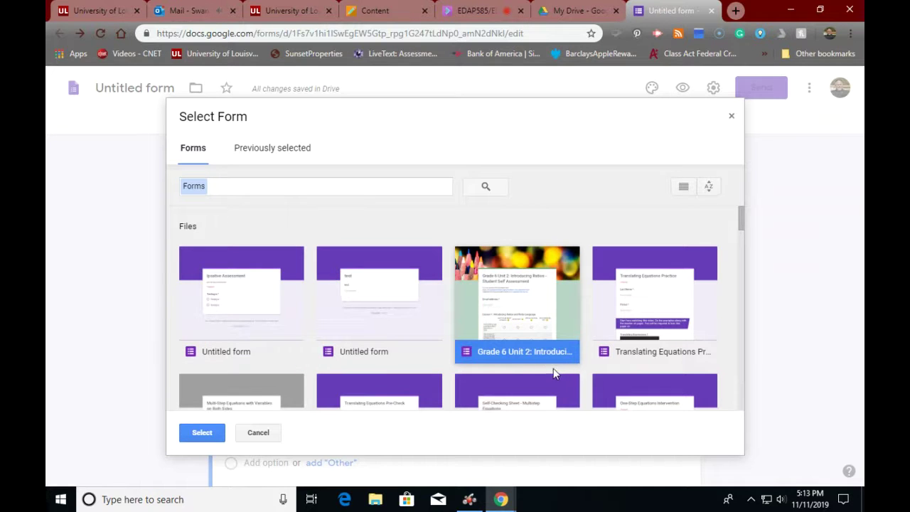
pyautogui.click(202, 435)
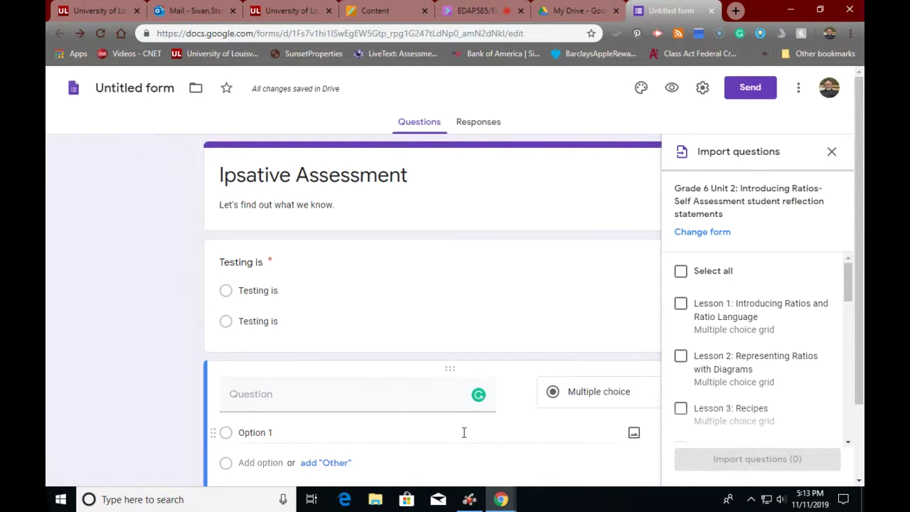
pyautogui.click(681, 305)
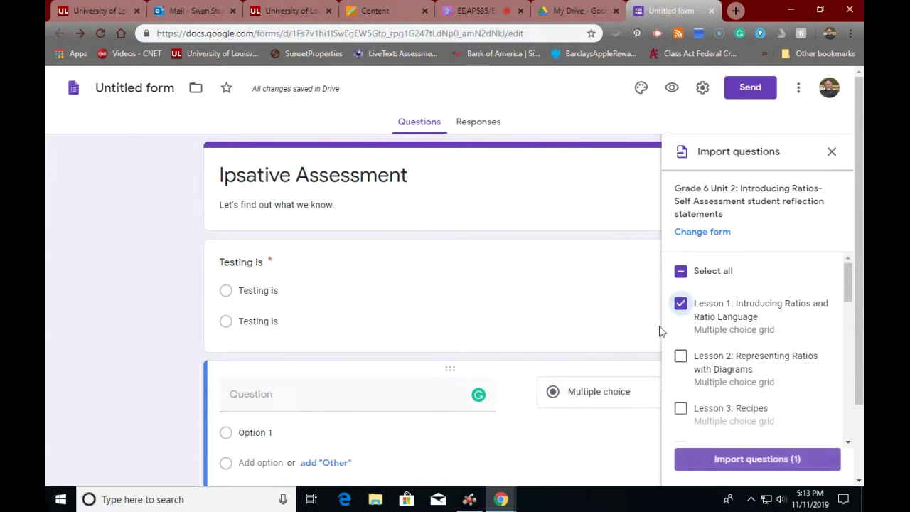
pyautogui.click(730, 462)
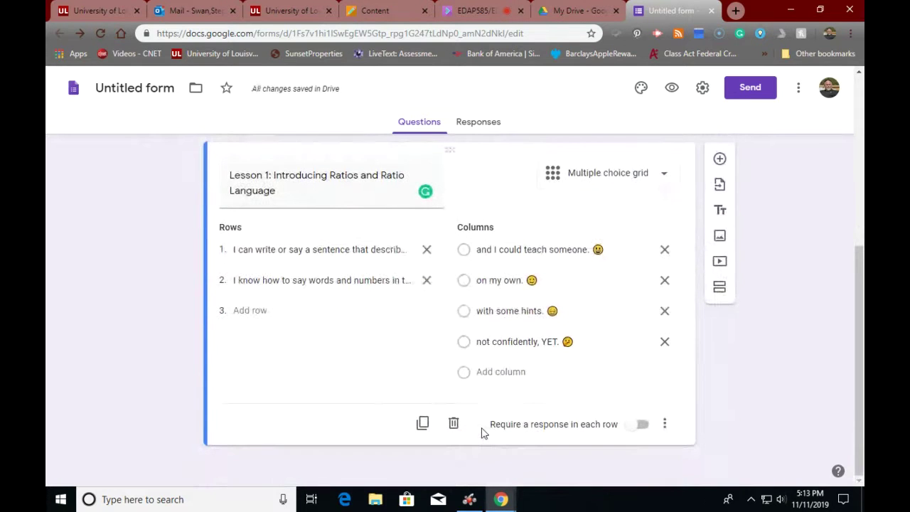
# Search YouTube for "Ipsative" and insert the video "What is IPSATIVE? What does IPSATIVE mean?" into the form.
pyautogui.scroll(5, 481, 433)
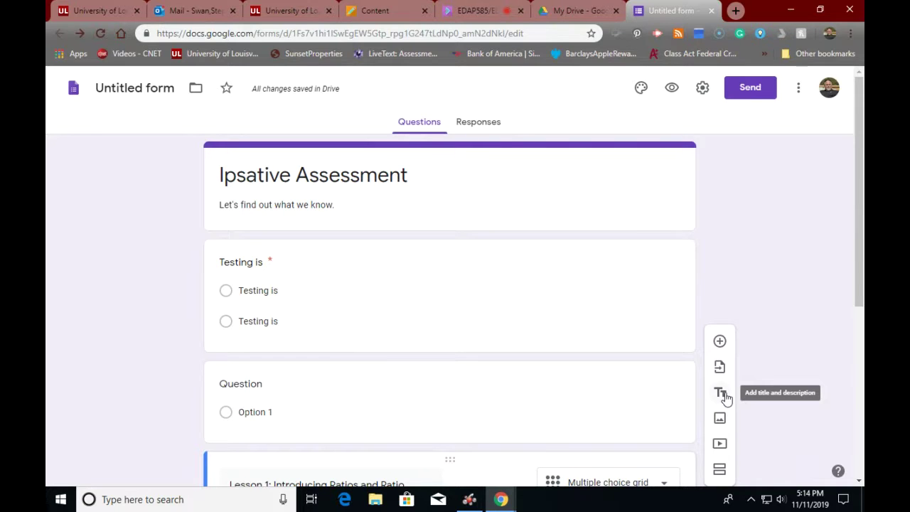
pyautogui.click(720, 446)
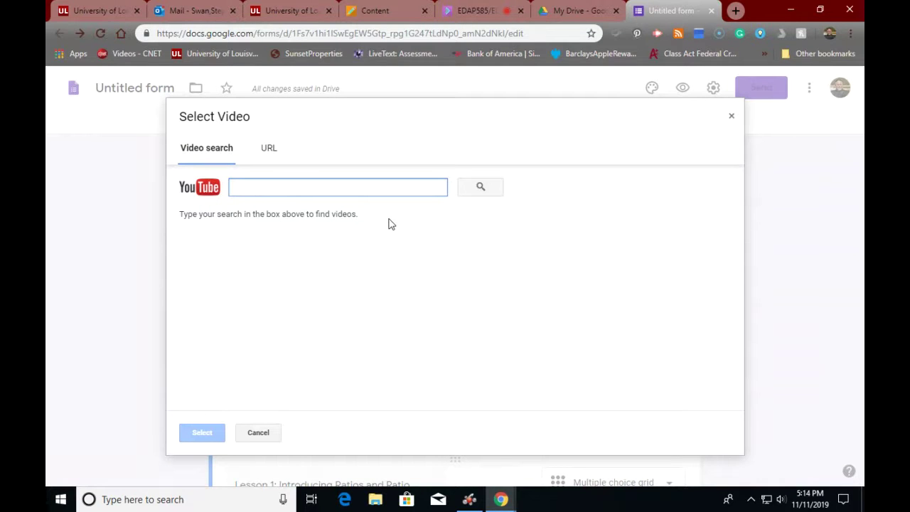
pyautogui.write('lps')
pyautogui.write('ativ')
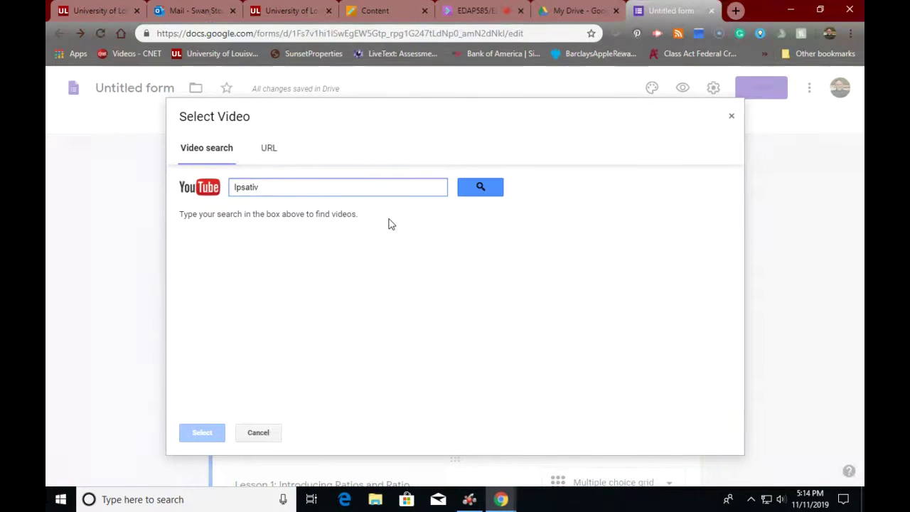
pyautogui.write('e')
pyautogui.press('Return')
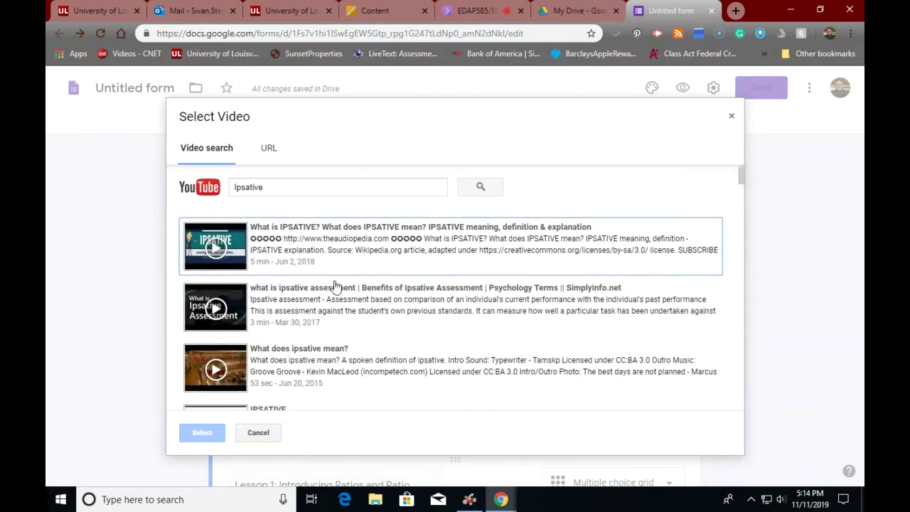
pyautogui.click(319, 250)
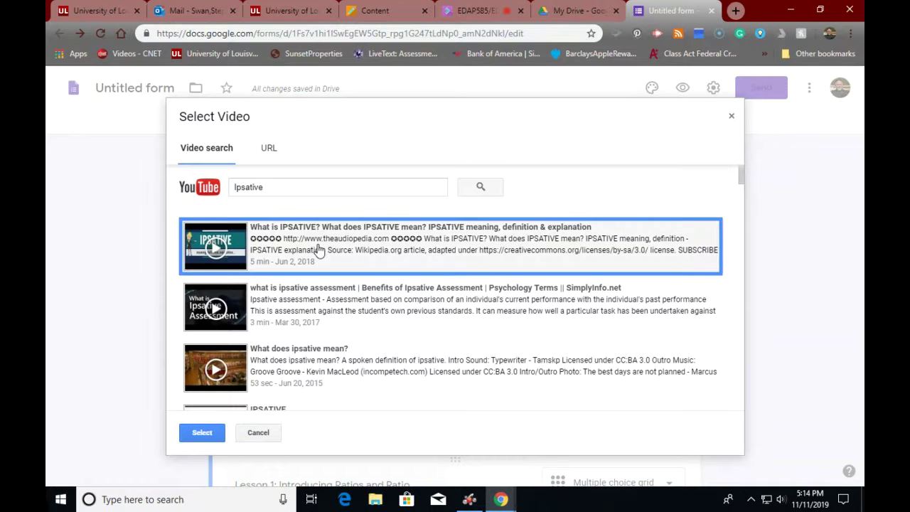
pyautogui.click(210, 433)
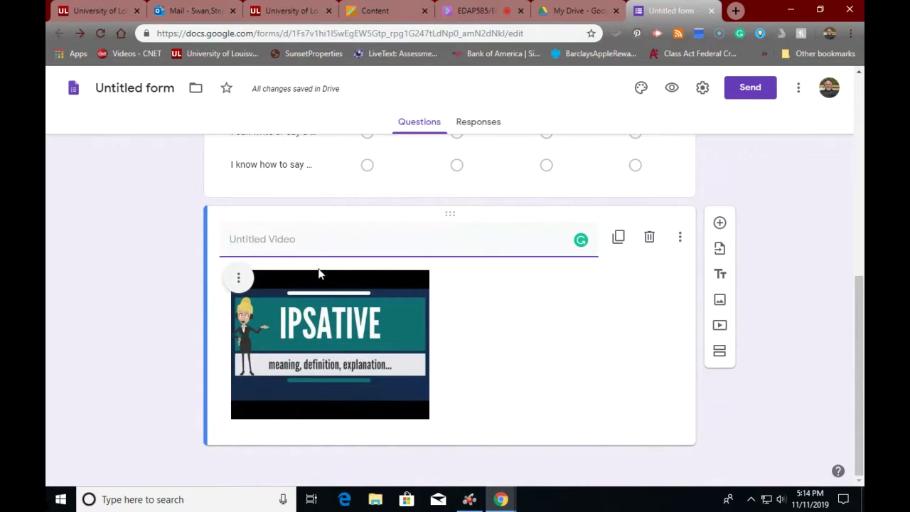
# Check the video's alignment options and title the video "Ipsative".
pyautogui.click(239, 277)
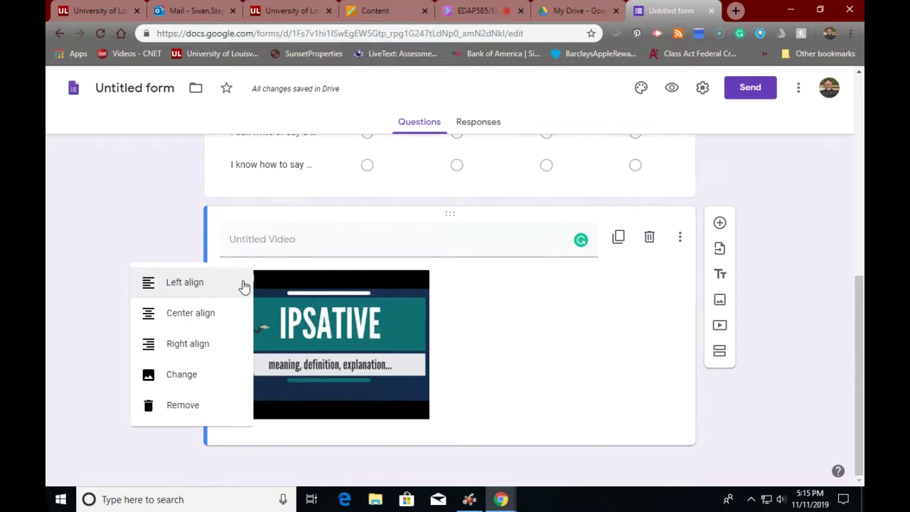
pyautogui.click(251, 237)
pyautogui.click(260, 245)
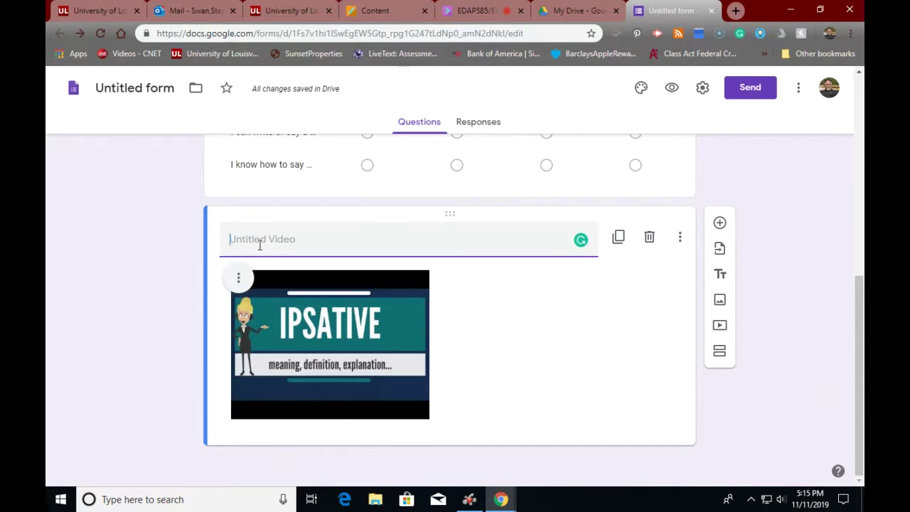
pyautogui.write('Ipsat')
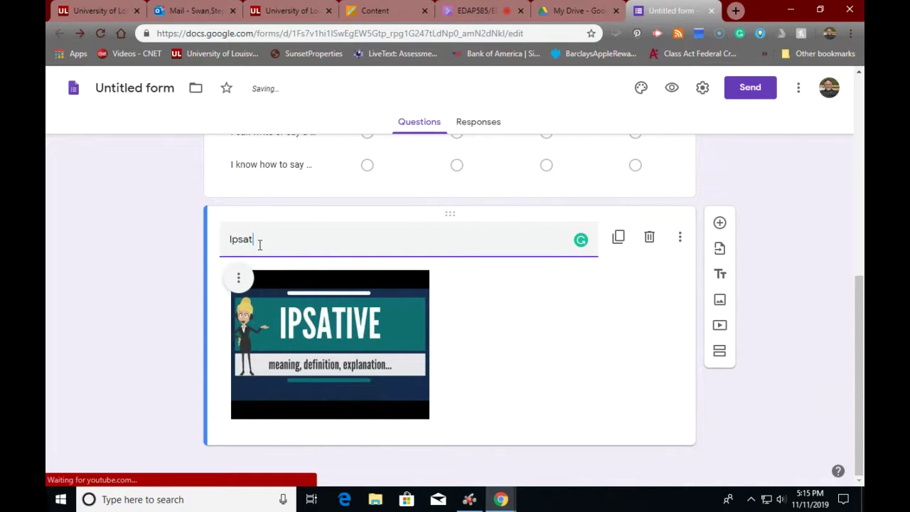
pyautogui.write('ive')
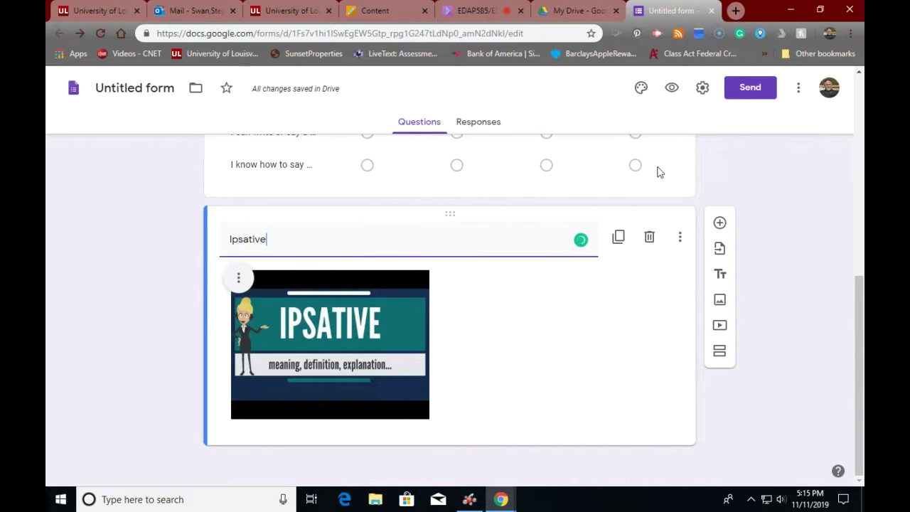
# Review the form's additional actions and its email and link sending options, including email address collection, without sending the form.
pyautogui.click(797, 91)
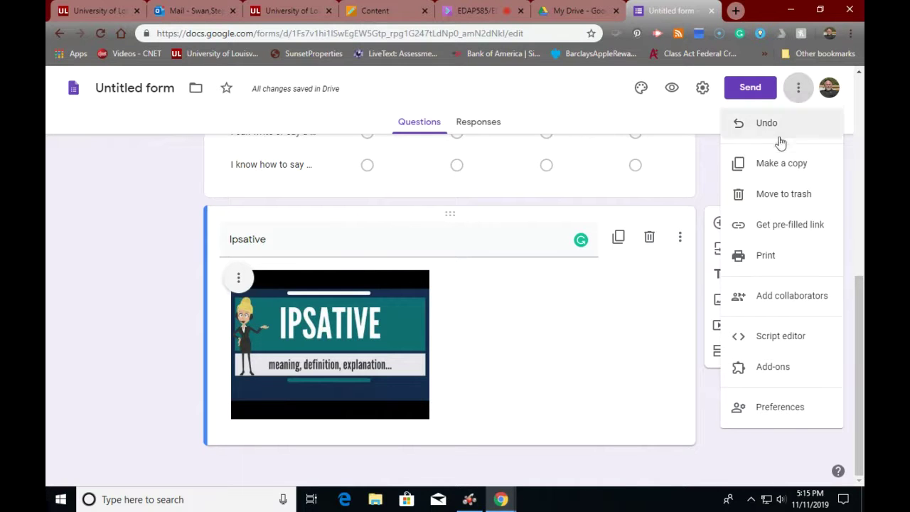
pyautogui.click(718, 448)
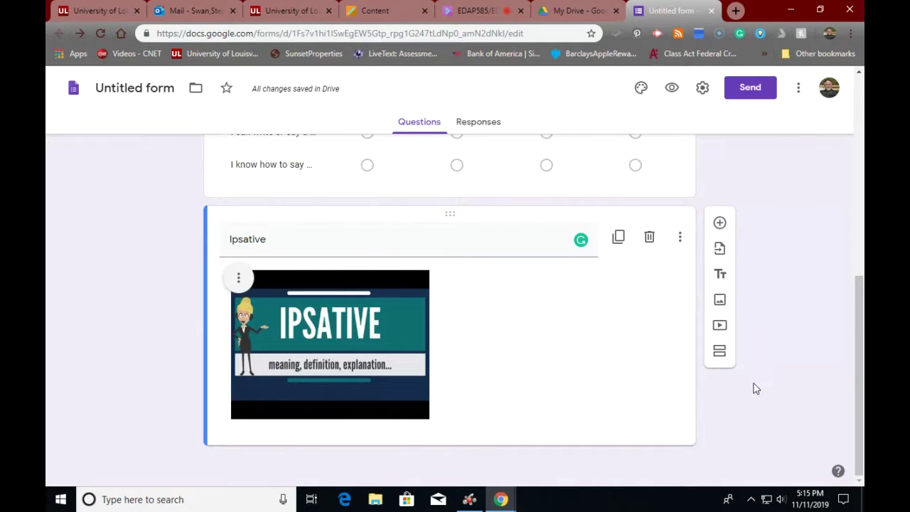
pyautogui.click(750, 87)
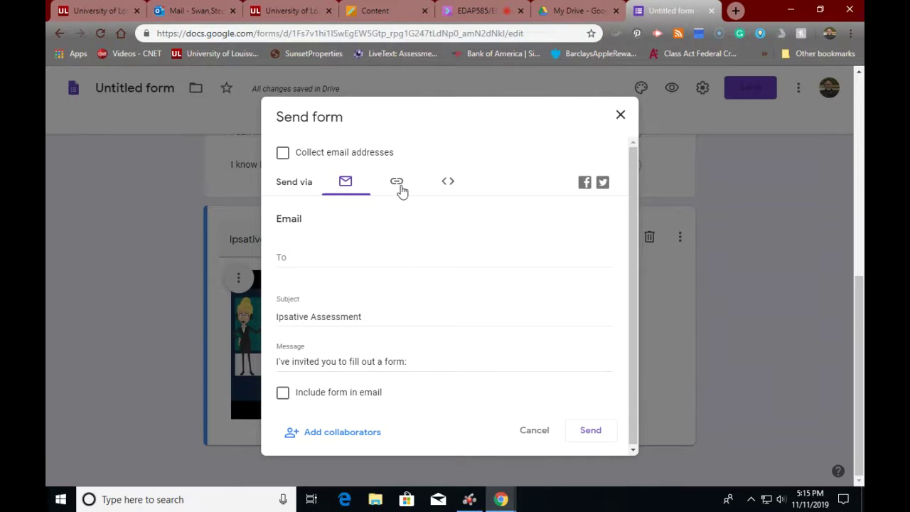
pyautogui.click(287, 158)
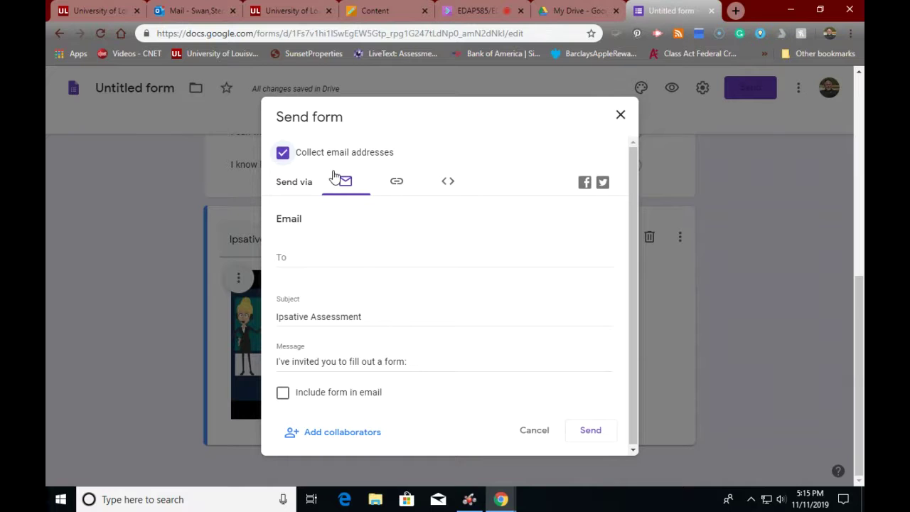
pyautogui.click(283, 154)
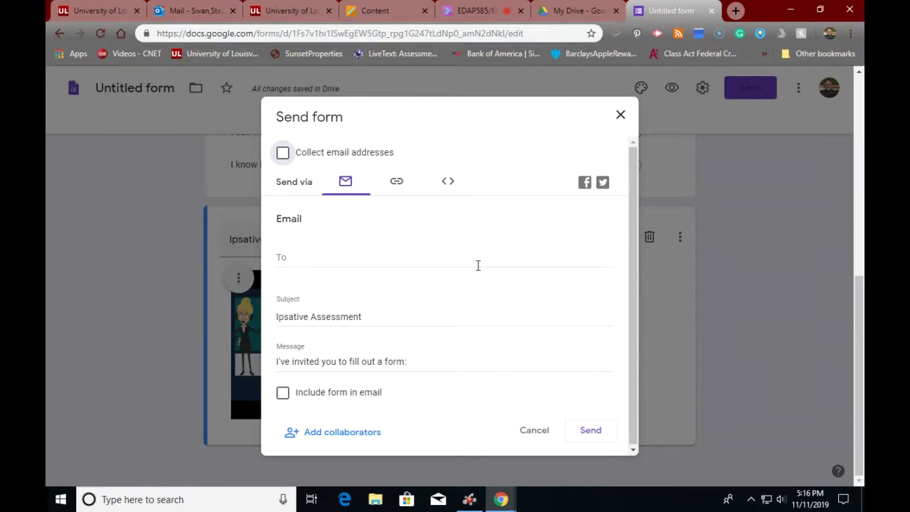
pyautogui.click(397, 182)
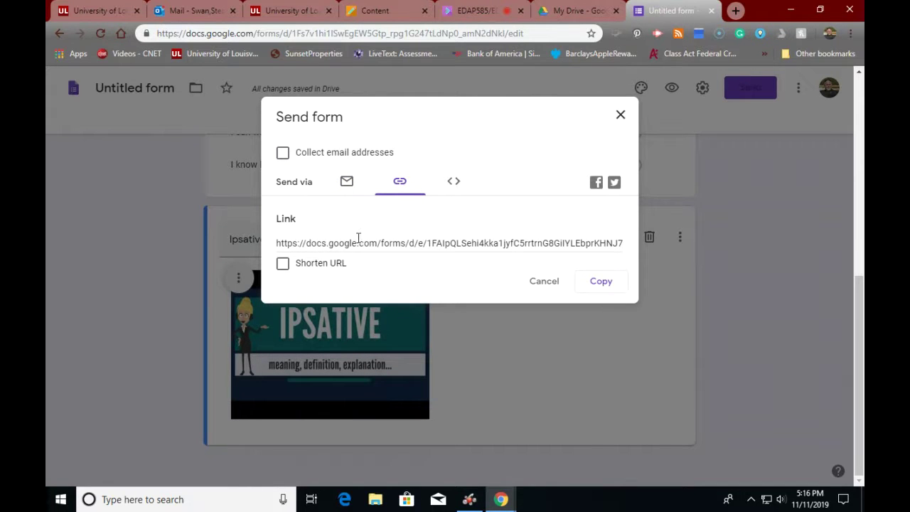
pyautogui.click(547, 282)
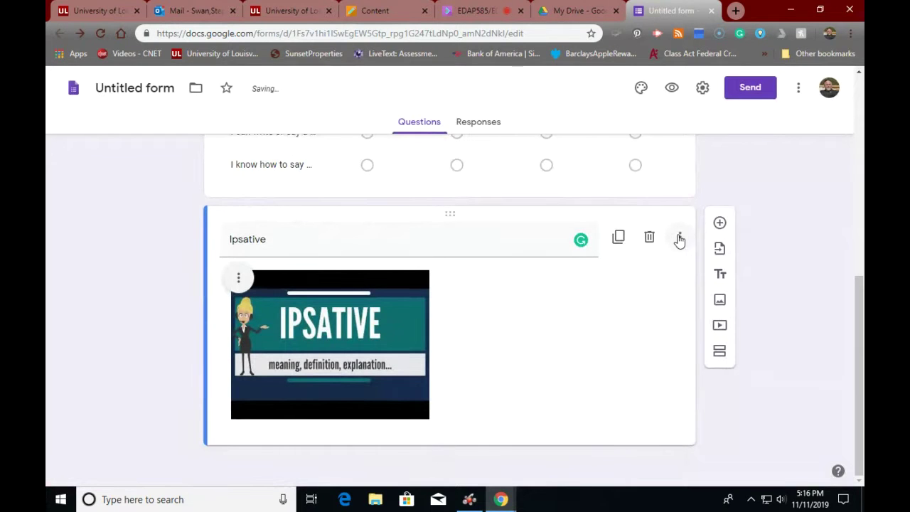
# Open the form's pre-filled link page in a new tab and load classroom.google.com in that tab.
pyautogui.click(799, 90)
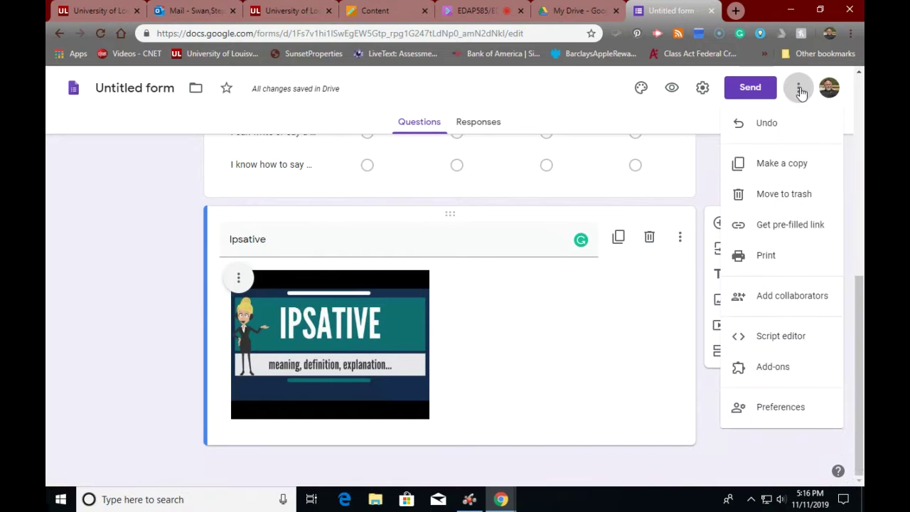
pyautogui.click(781, 226)
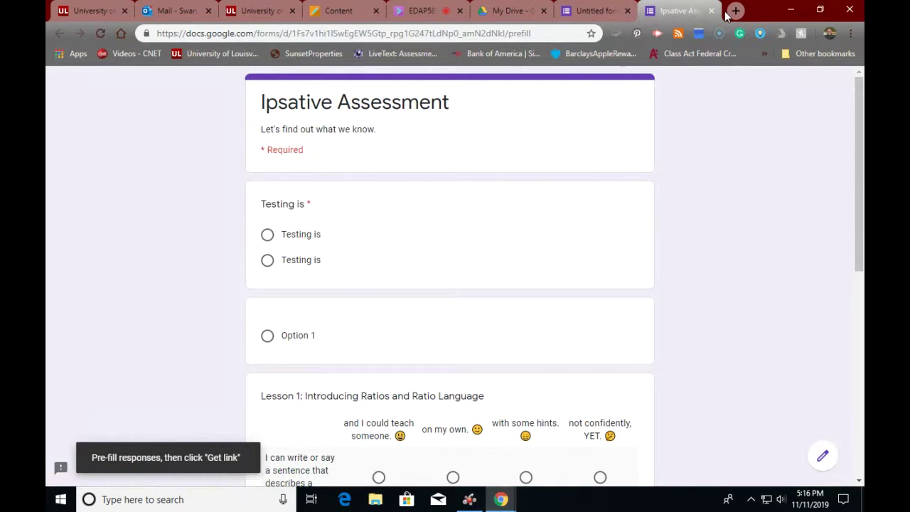
pyautogui.click(406, 34)
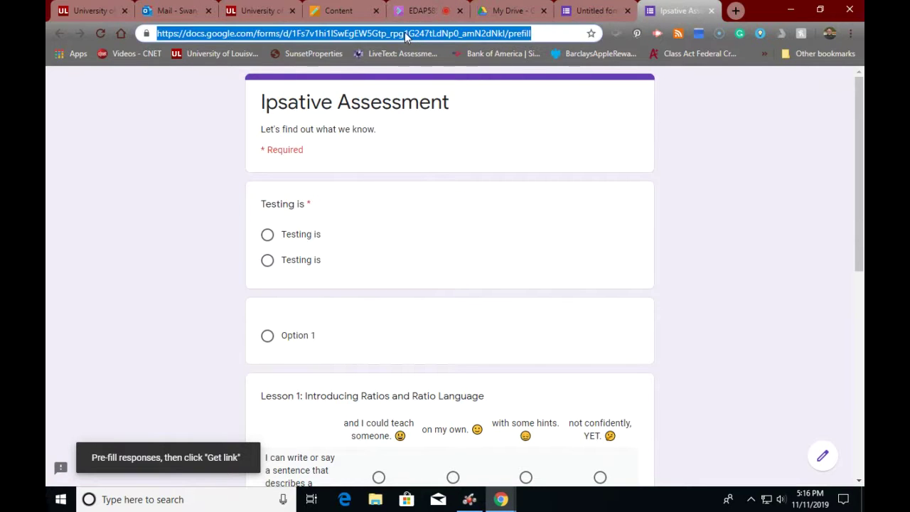
pyautogui.write('clas')
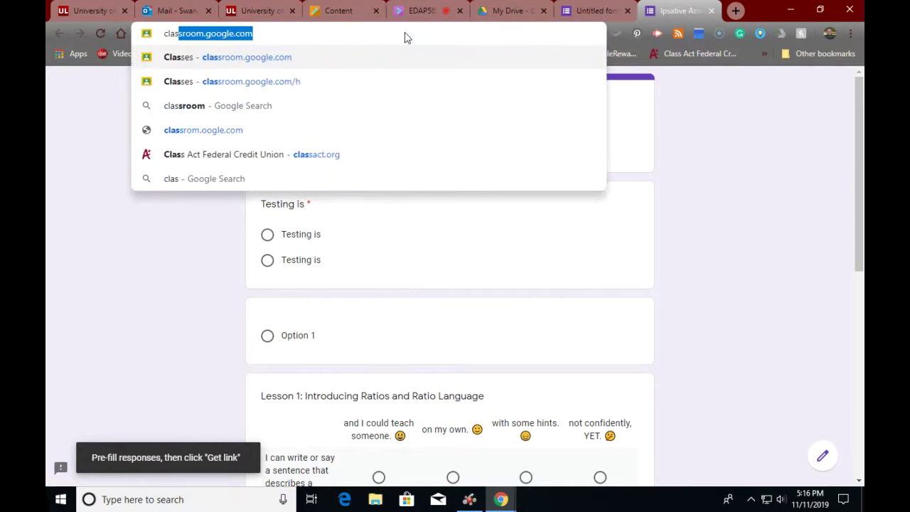
pyautogui.write('sroom.g')
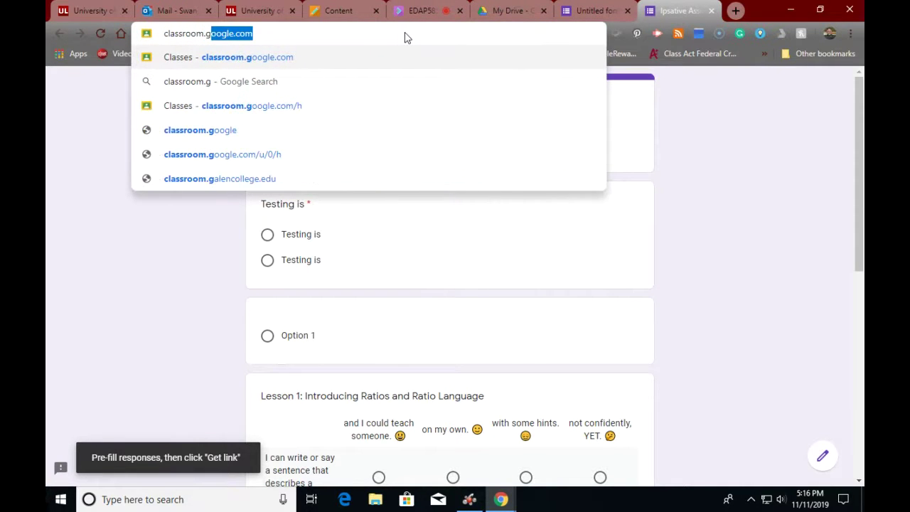
pyautogui.write('oogle.c')
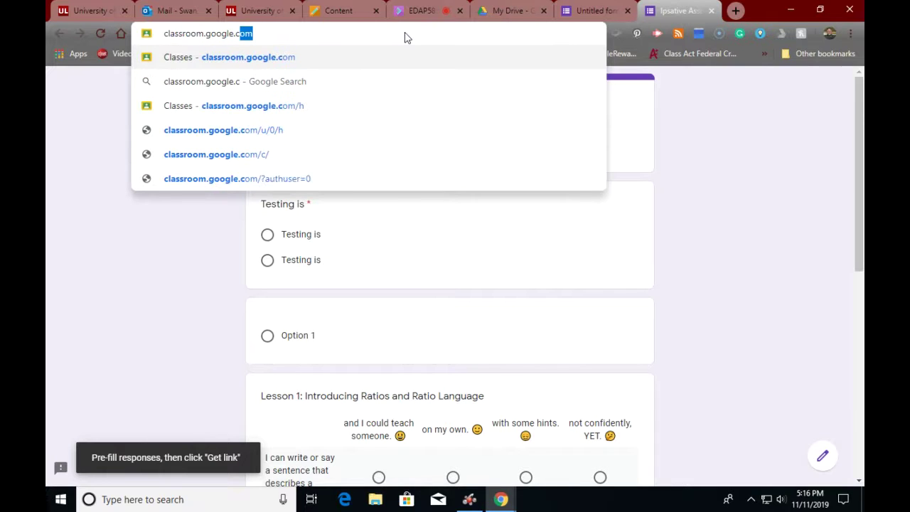
pyautogui.write('o')
pyautogui.press('Return')
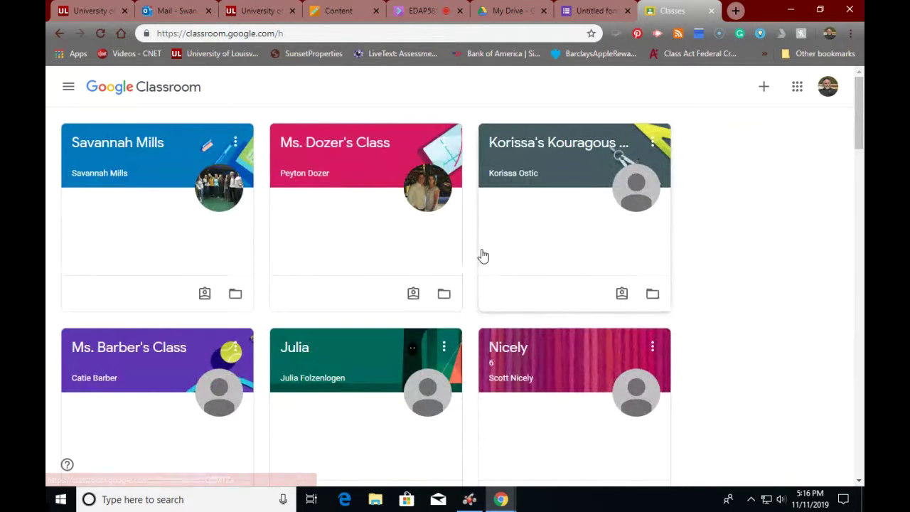
# Open the Swan 397 class and go to its classwork.
pyautogui.scroll(-4, 484, 256)
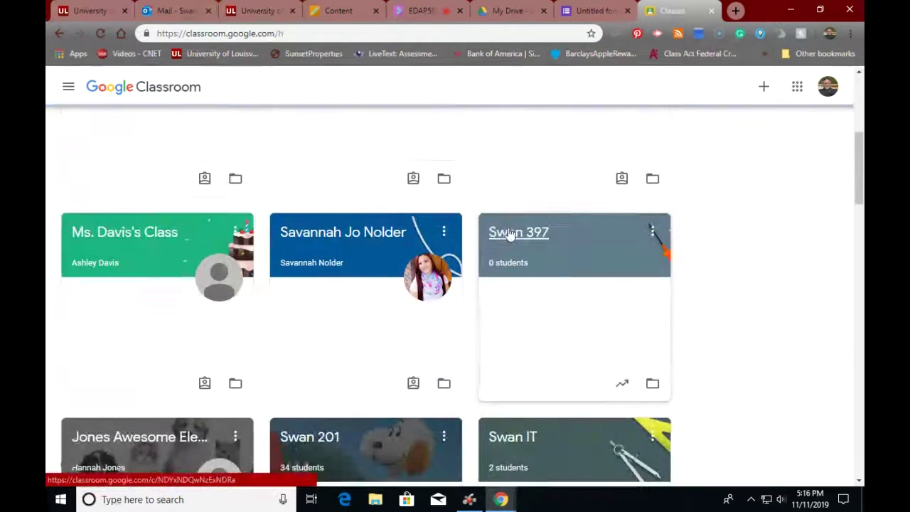
pyautogui.click(509, 234)
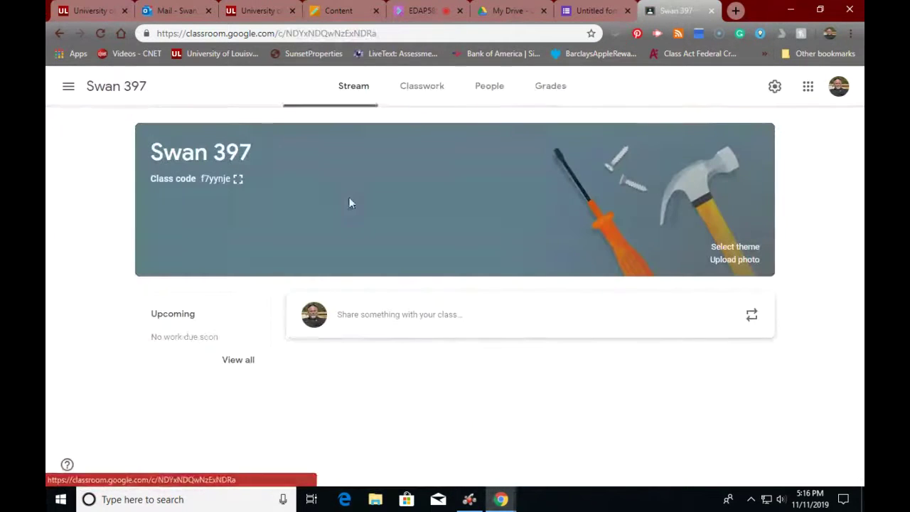
pyautogui.click(416, 89)
# Review the settings of a new quiz assignment with its Blank Quiz attachment, and close it without assigning.
pyautogui.click(346, 139)
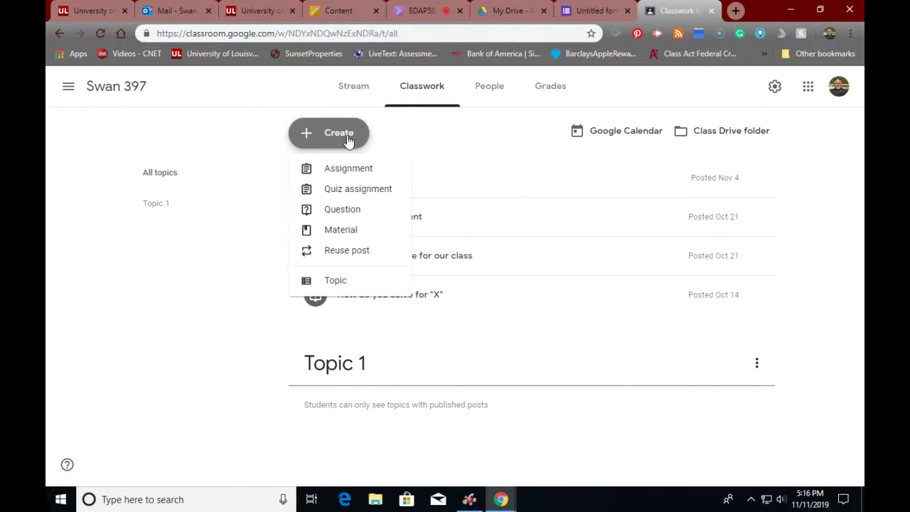
pyautogui.click(361, 194)
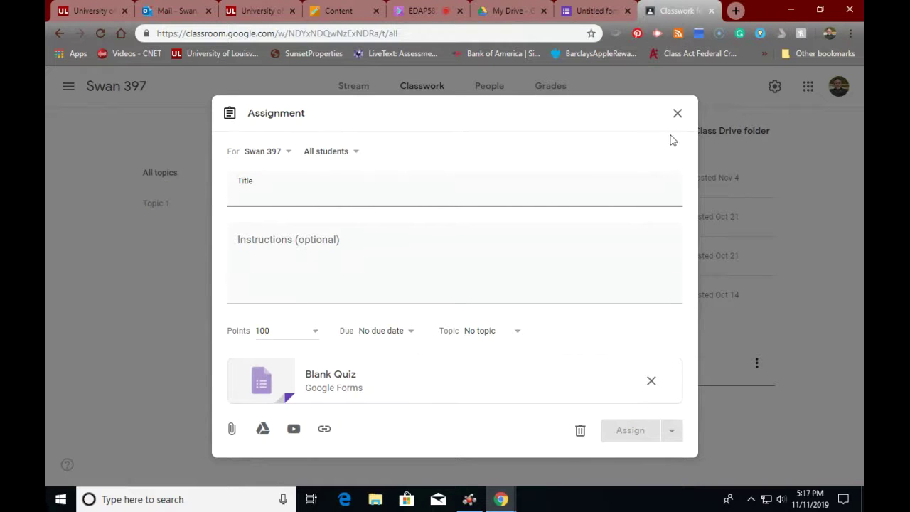
pyautogui.click(677, 114)
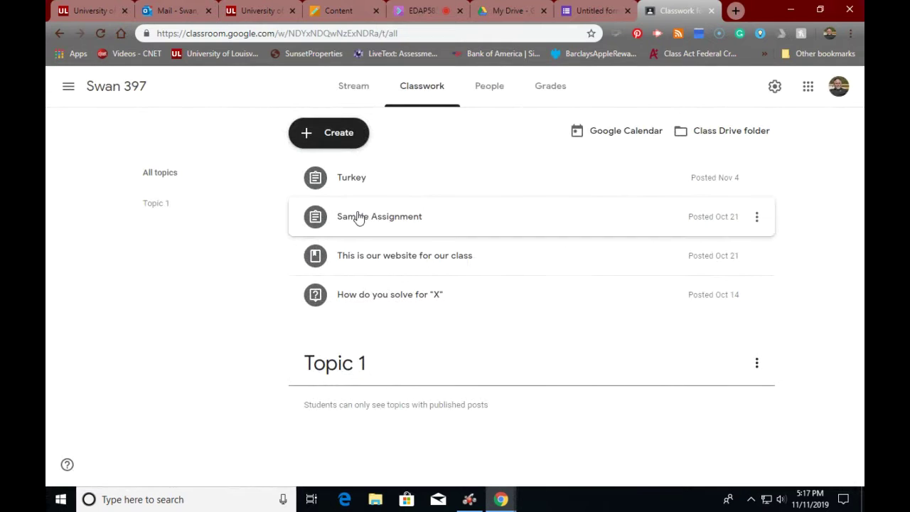
# Start a new regular assignment for Swan 397 and begin adding a link attachment.
pyautogui.click(322, 143)
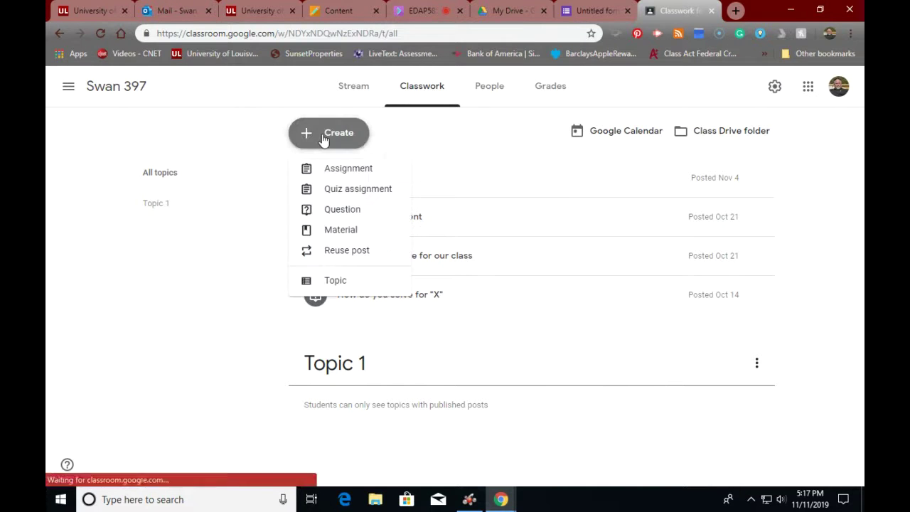
pyautogui.click(324, 174)
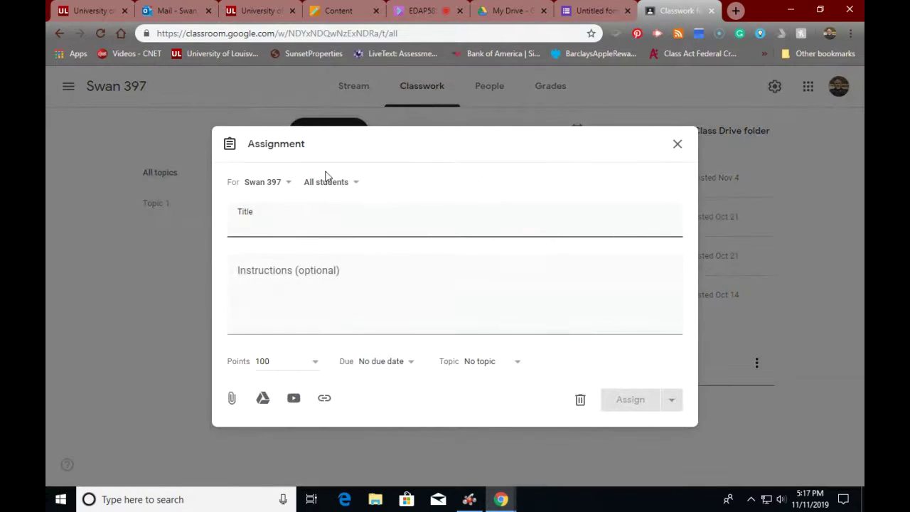
pyautogui.click(324, 398)
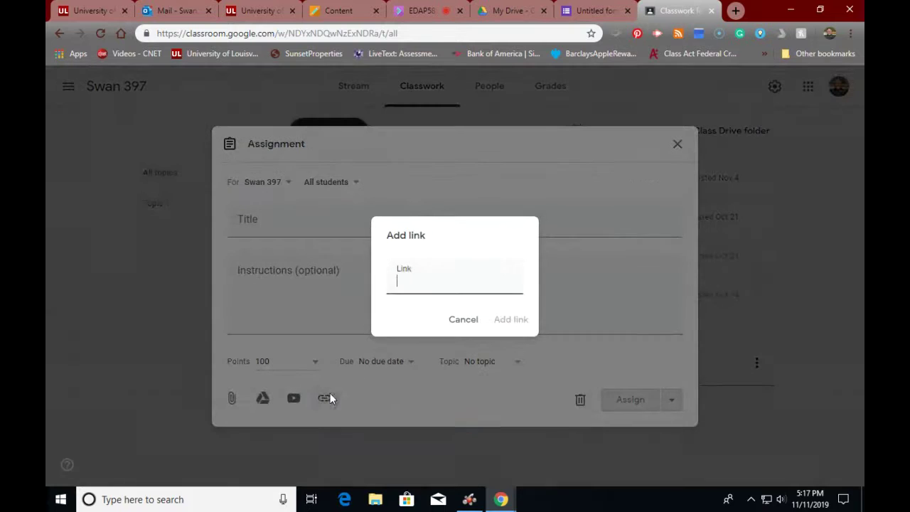
# Try entering "Testing is" as the assignment's link, and clear the entry.
pyautogui.write('Testing is')
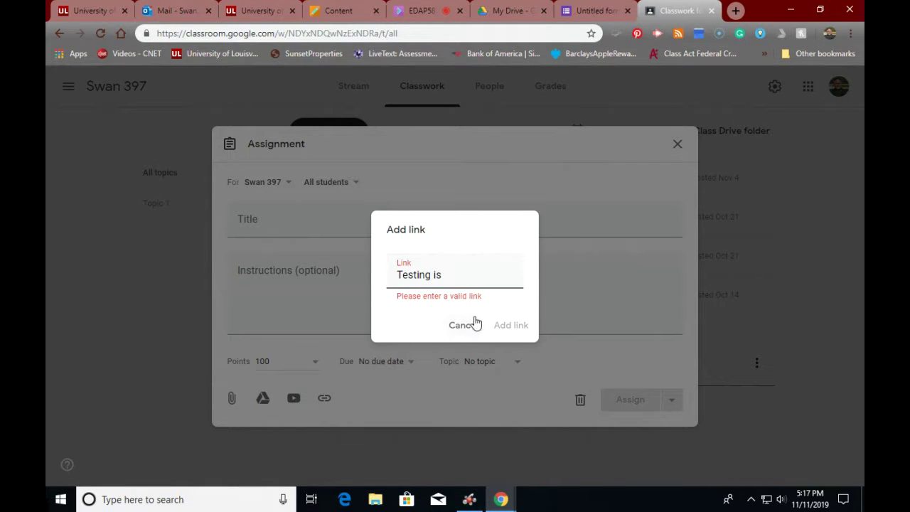
pyautogui.hotkey('ctrl', 'a')
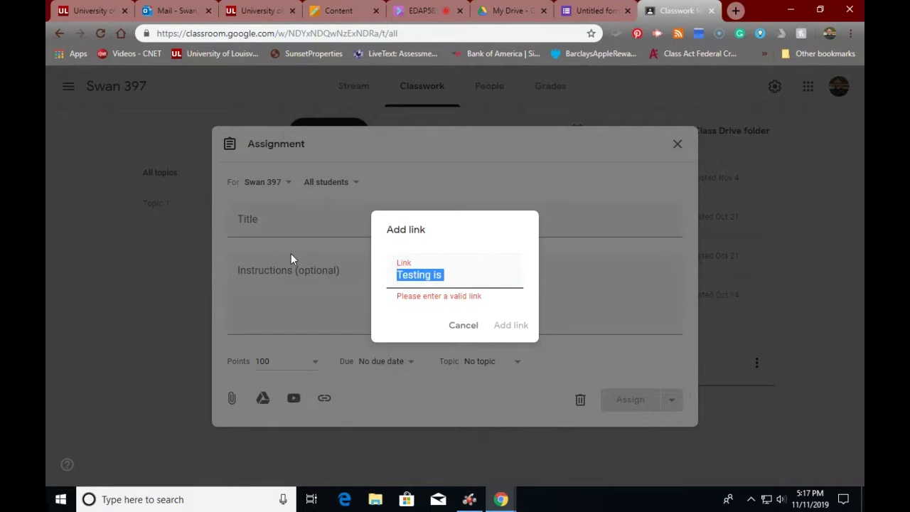
pyautogui.press('BackSpace')
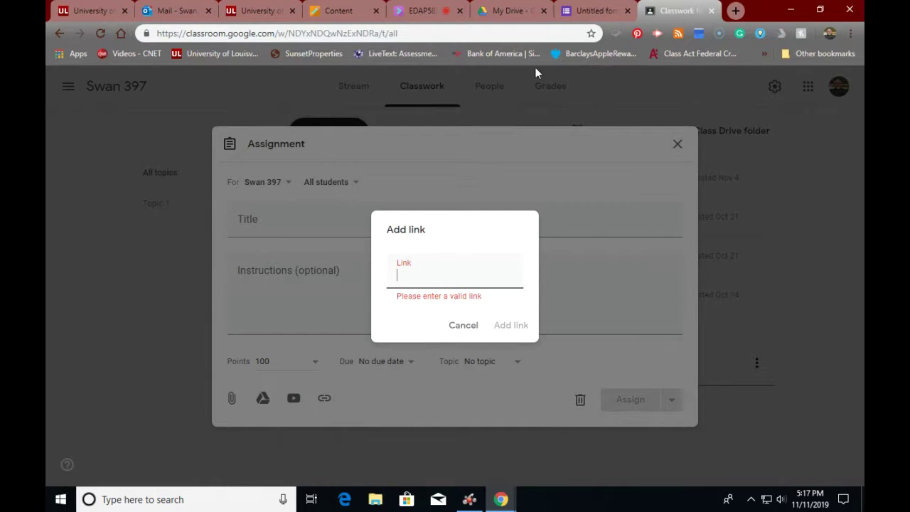
# Open the untitled form's pre-filled link page in a new tab and return to the Classroom assignment's link entry.
pyautogui.click(595, 11)
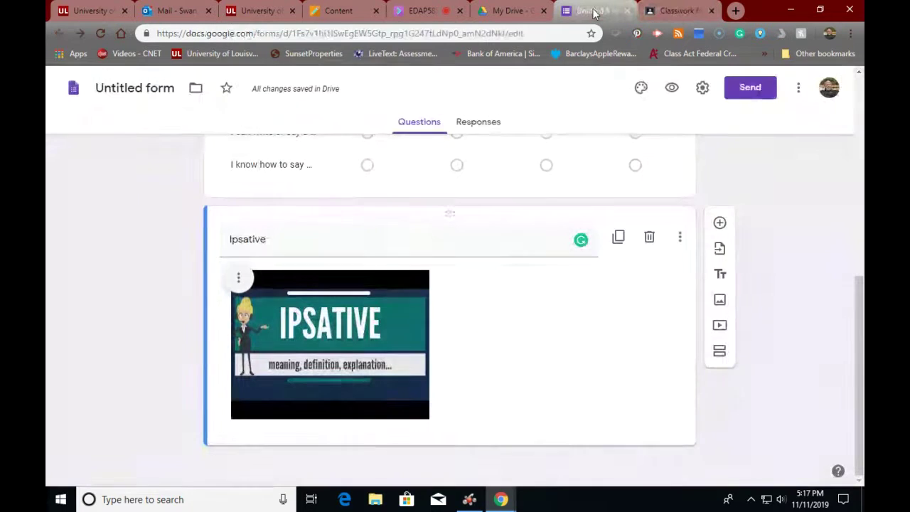
pyautogui.click(798, 91)
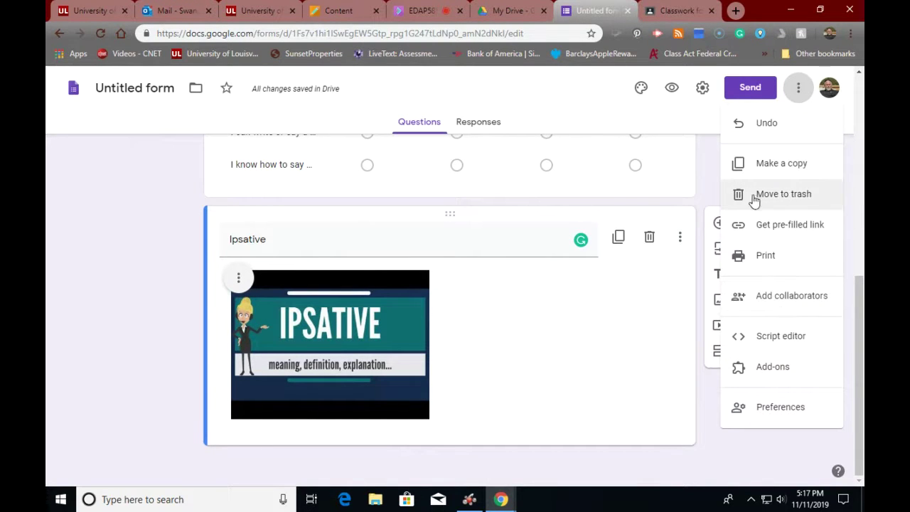
pyautogui.click(756, 228)
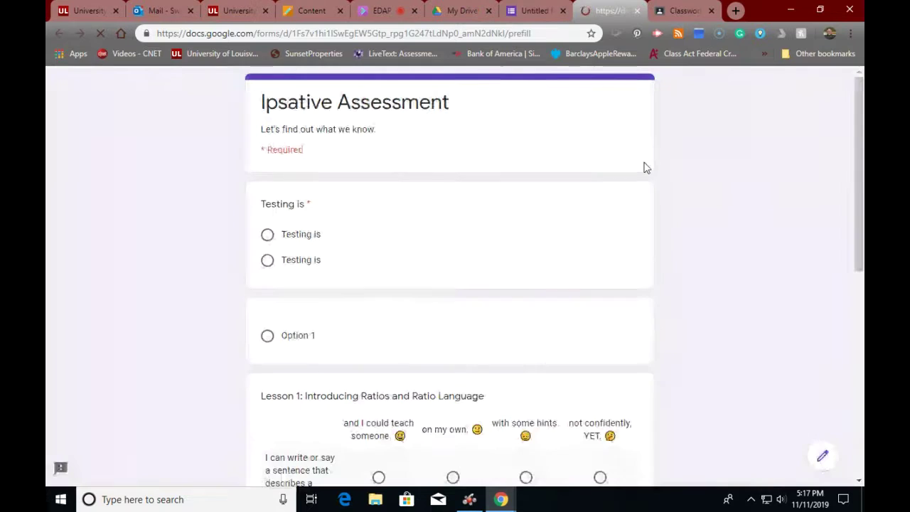
pyautogui.click(535, 10)
pyautogui.click(674, 13)
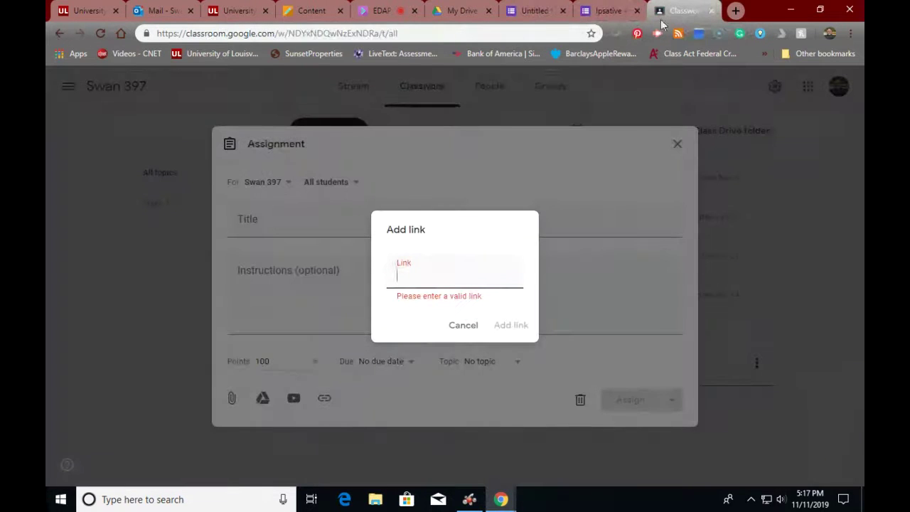
# Try the copied text "Testing is" again as the link attachment, and delete it.
pyautogui.write('Testing is')
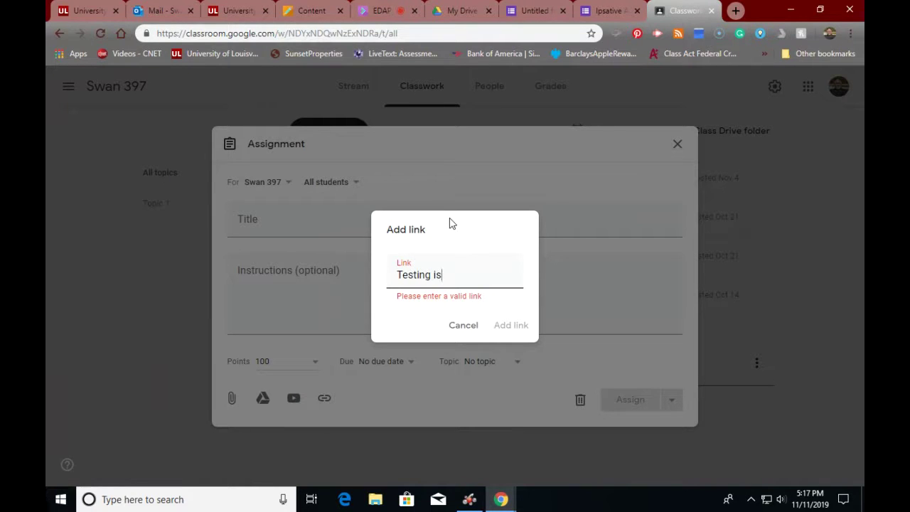
pyautogui.press('BackSpace')
pyautogui.press('BackSpace')
pyautogui.press('BackSpace')
pyautogui.press('BackSpace')
pyautogui.press('BackSpace')
pyautogui.press('BackSpace')
pyautogui.press('BackSpace')
pyautogui.press('BackSpace')
pyautogui.press('BackSpace')
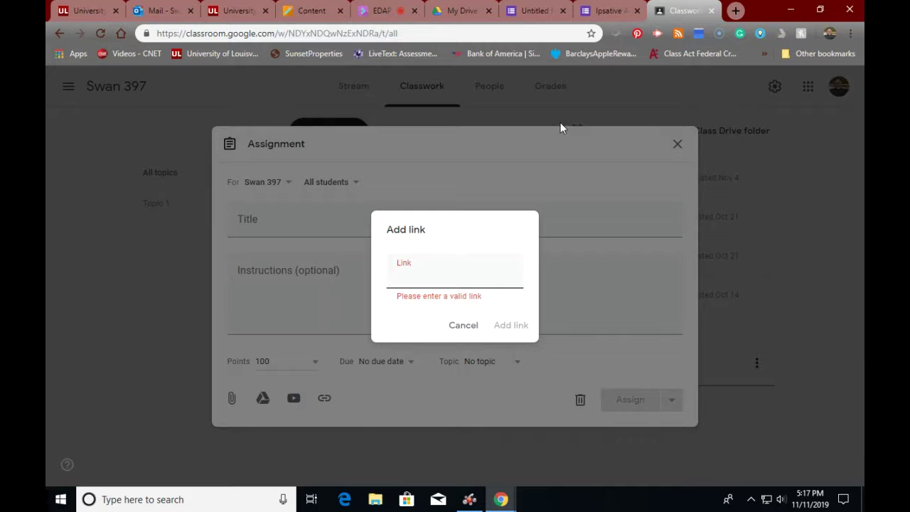
# Open a second pre-filled link page from the form editor and request the link without filling in responses.
pyautogui.click(606, 19)
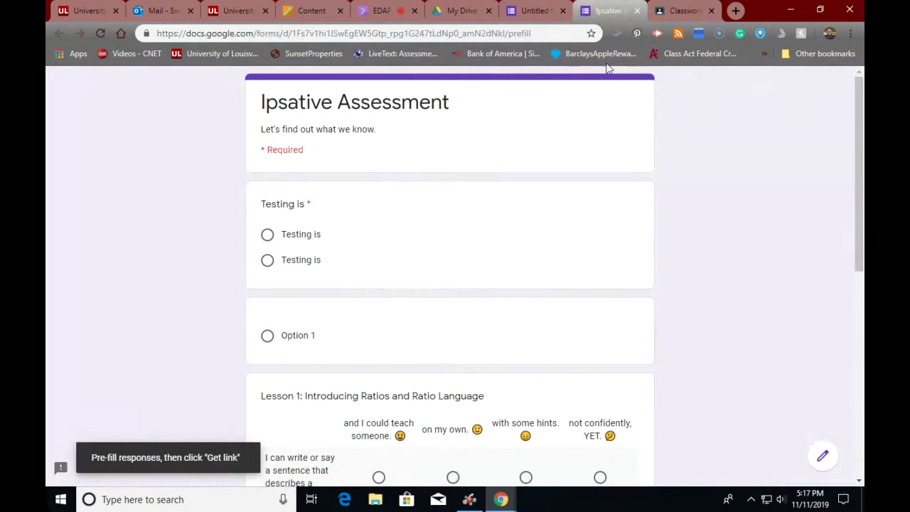
pyautogui.click(533, 14)
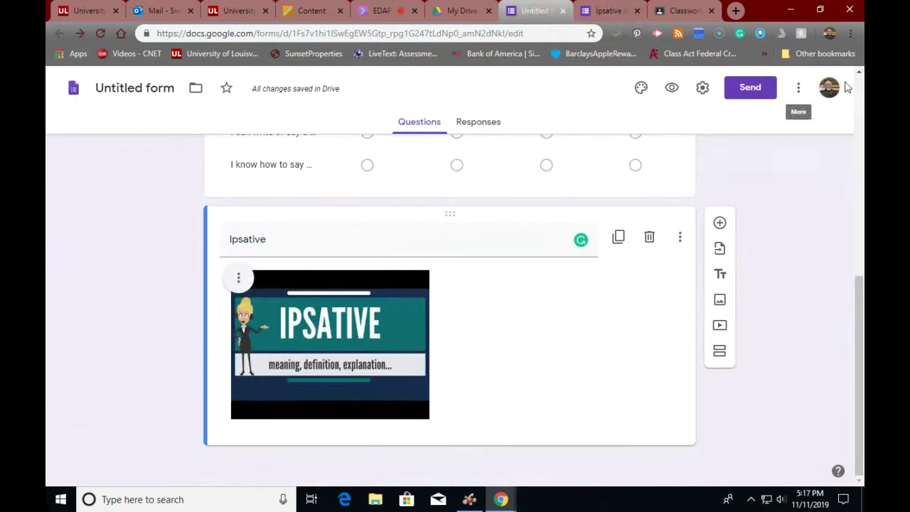
pyautogui.click(798, 90)
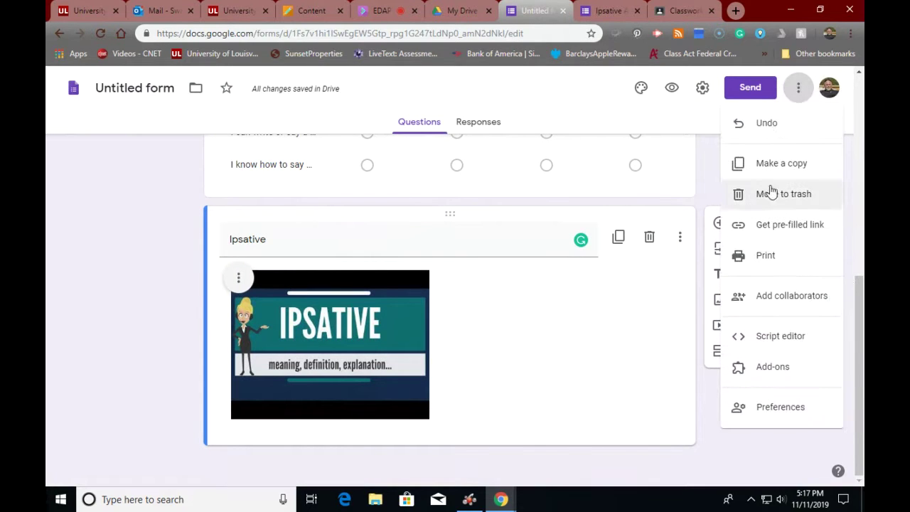
pyautogui.click(771, 229)
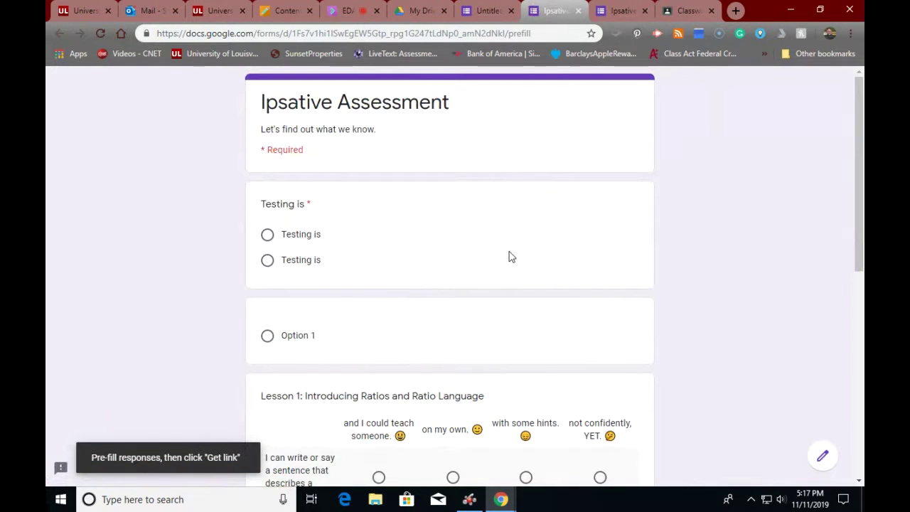
pyautogui.scroll(-6, 509, 257)
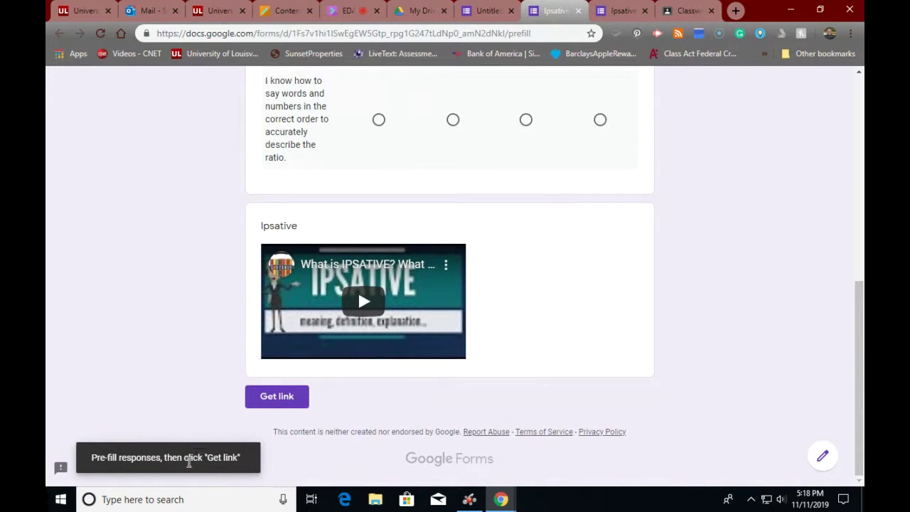
pyautogui.click(271, 396)
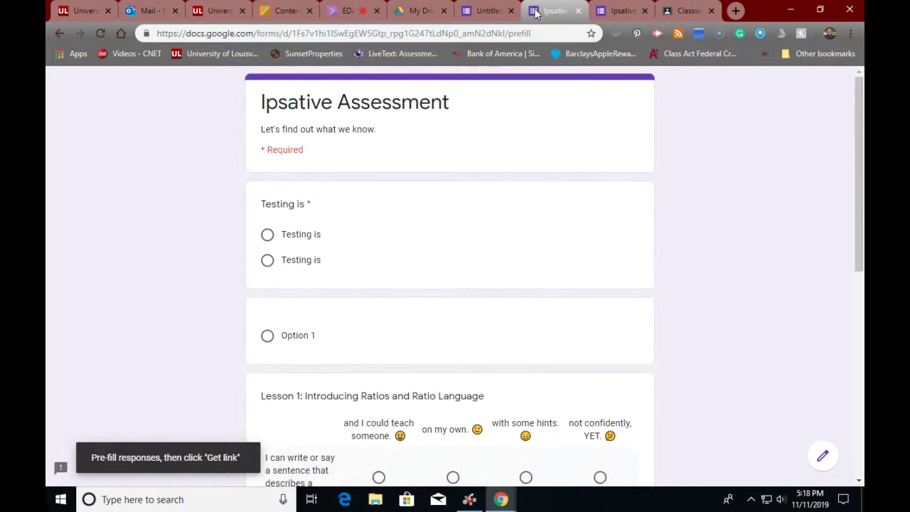
# Return to the Classroom assignment, try the copied content as its link once more, and erase it.
pyautogui.click(684, 10)
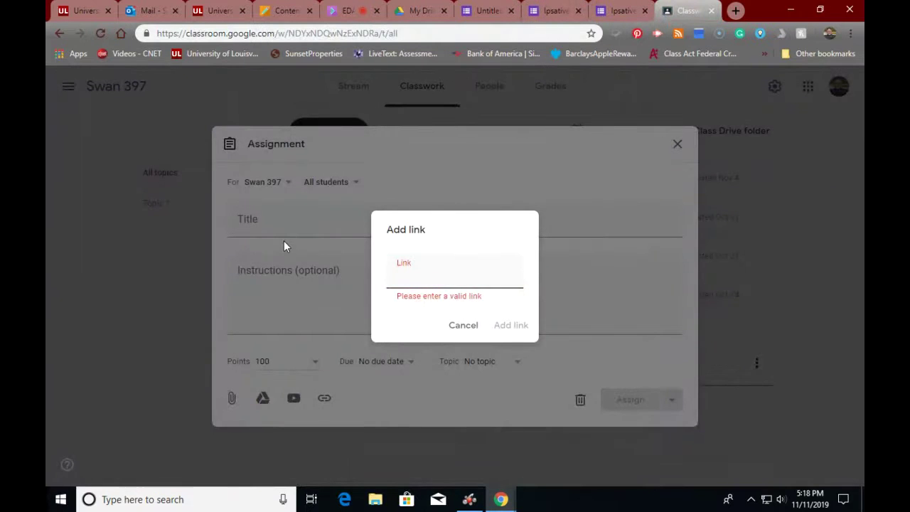
pyautogui.write('Testing is')
pyautogui.press('BackSpace')
pyautogui.press('BackSpace')
pyautogui.press('BackSpace')
pyautogui.press('BackSpace')
pyautogui.press('BackSpace')
pyautogui.press('BackSpace')
pyautogui.press('BackSpace')
pyautogui.press('BackSpace')
pyautogui.press('BackSpace')
pyautogui.press('BackSpace')
pyautogui.press('BackSpace')
# Try repeatedly to get the link from the earlier pre-filled form page, and return to the Classroom assignment's link entry.
pyautogui.click(620, 12)
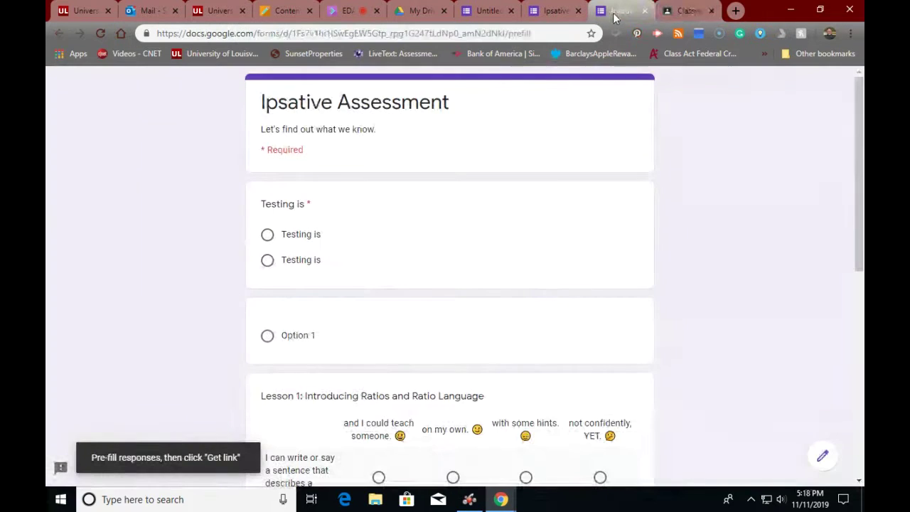
pyautogui.scroll(-7, 130, 478)
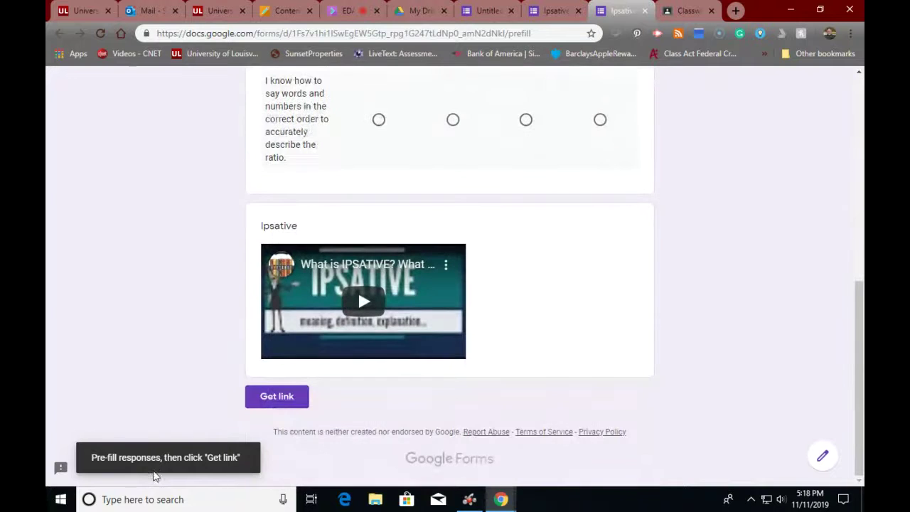
pyautogui.click(277, 397)
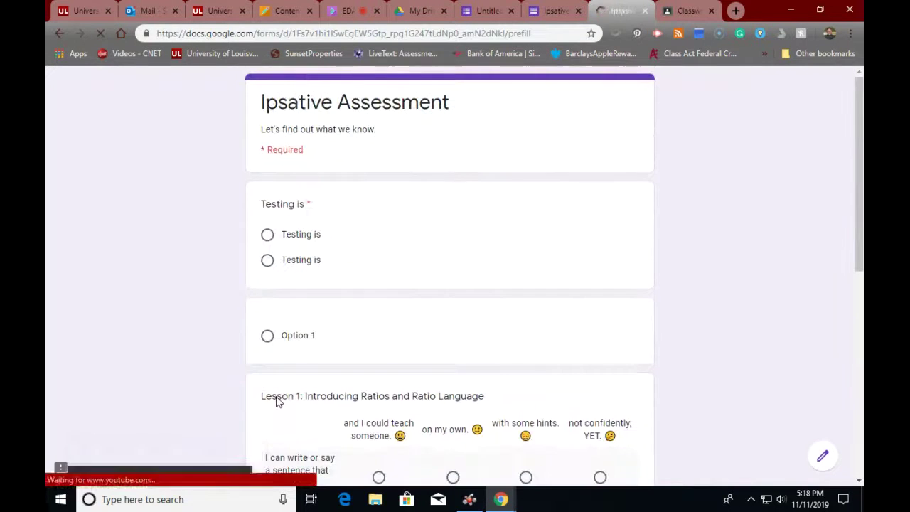
pyautogui.scroll(-10, 296, 441)
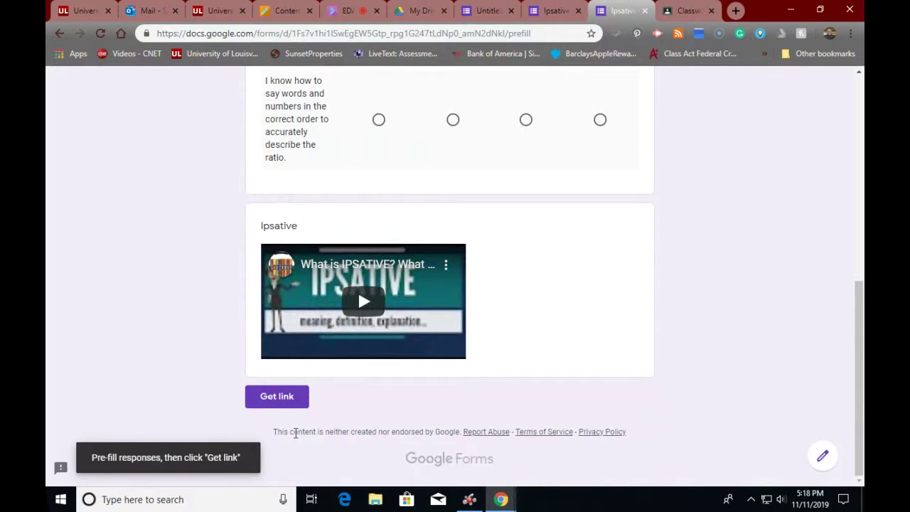
pyautogui.click(277, 397)
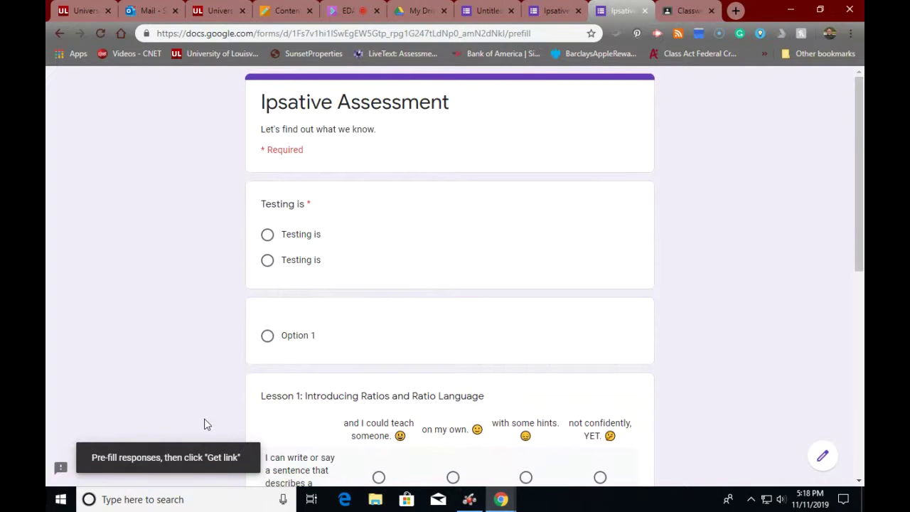
pyautogui.scroll(-10, 283, 462)
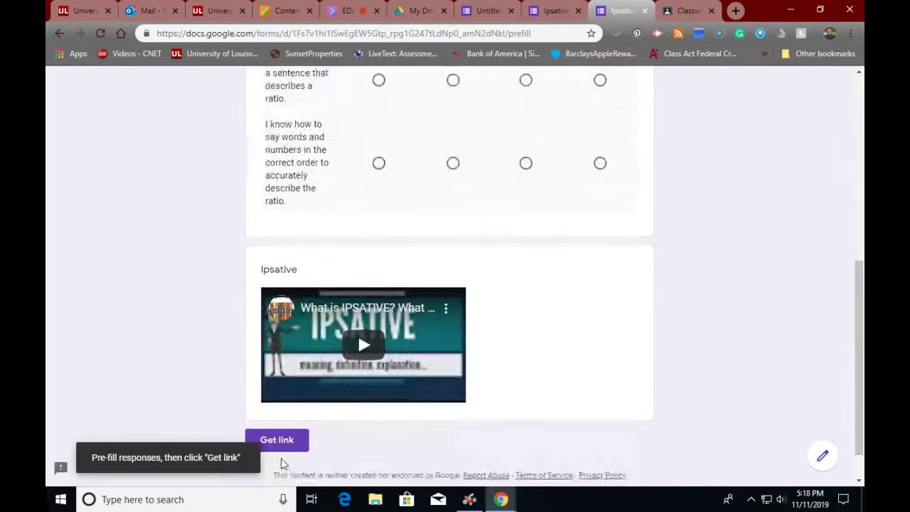
pyautogui.click(268, 406)
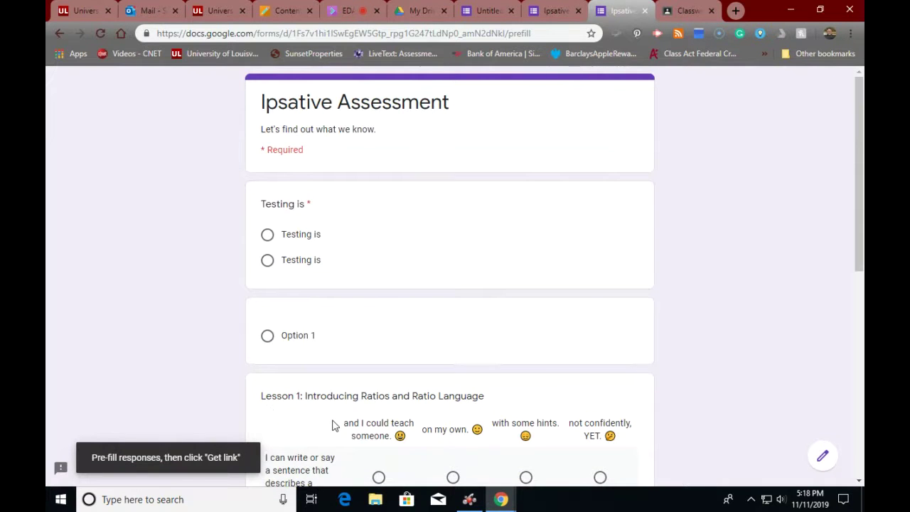
pyautogui.scroll(-10, 333, 422)
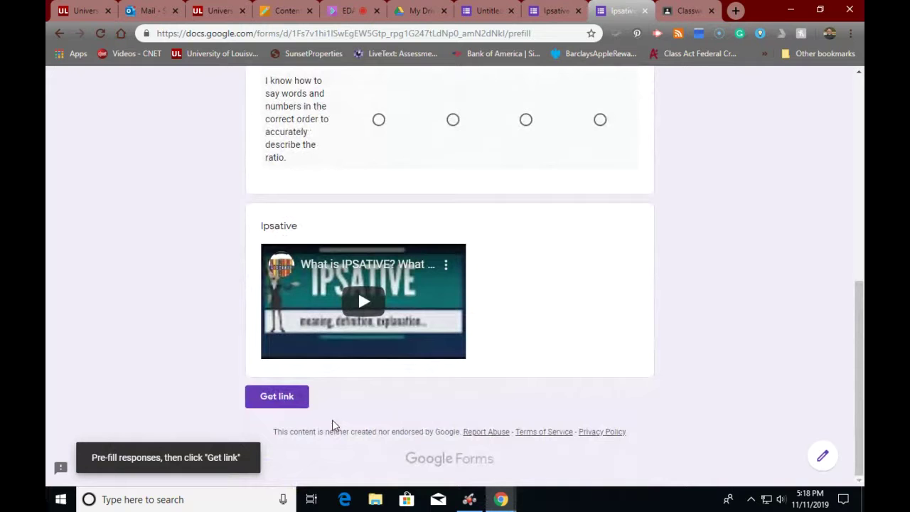
pyautogui.click(260, 408)
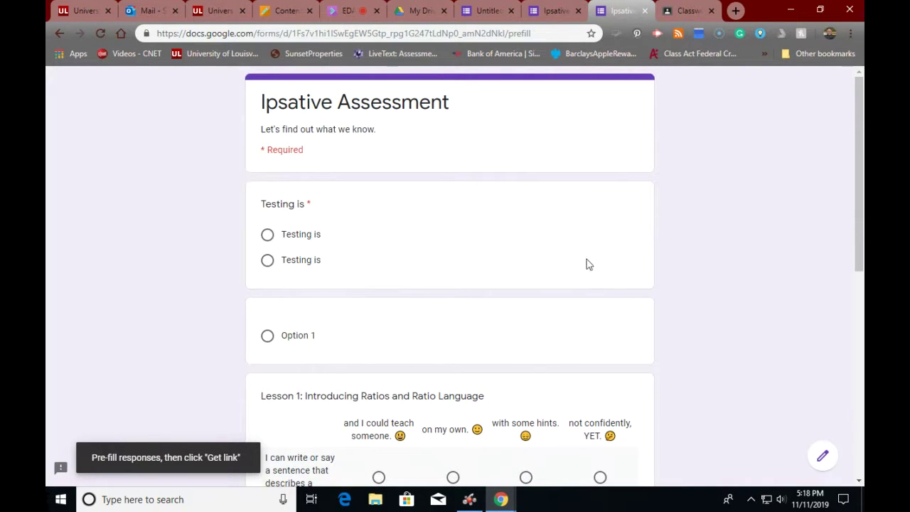
pyautogui.scroll(-15, 668, 280)
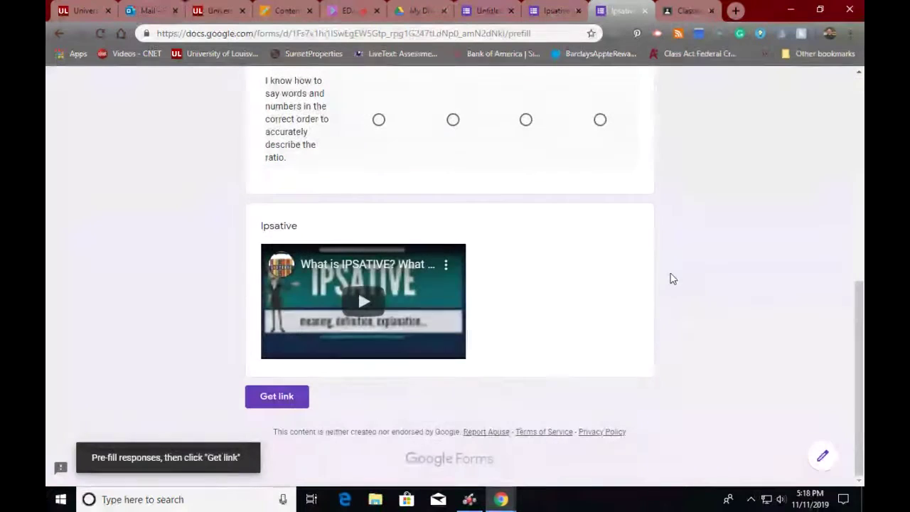
pyautogui.click(554, 13)
pyautogui.click(702, 14)
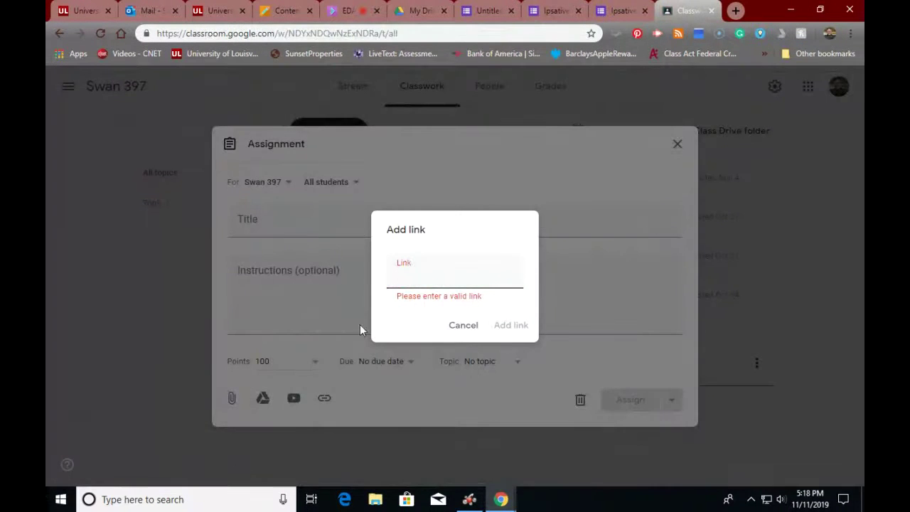
# Cancel the link entry and attach the Ipsative Assessment form, listed as "Untitled form", to the assignment from Google Drive.
pyautogui.click(463, 325)
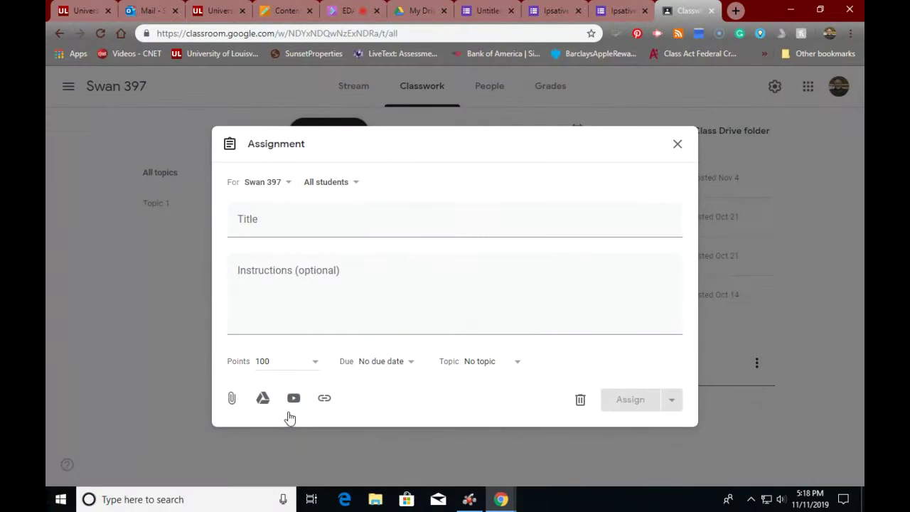
pyautogui.click(261, 398)
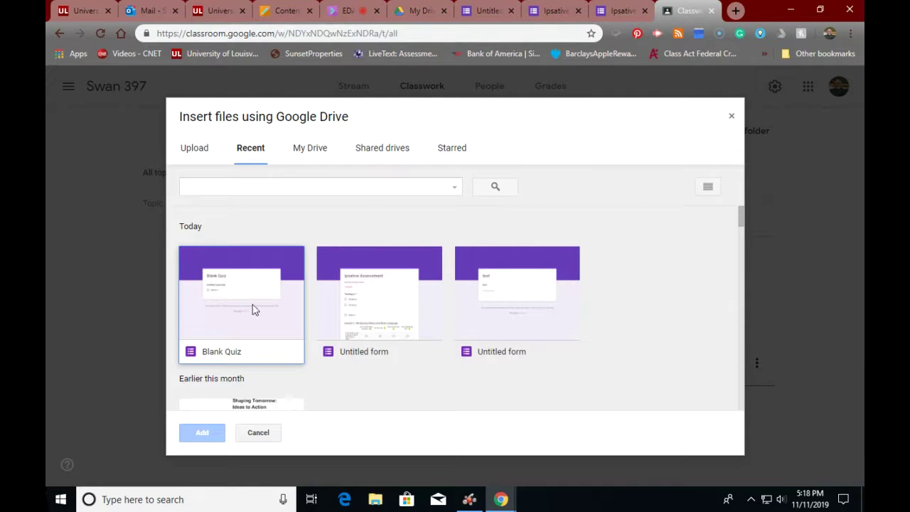
pyautogui.click(335, 300)
pyautogui.click(211, 434)
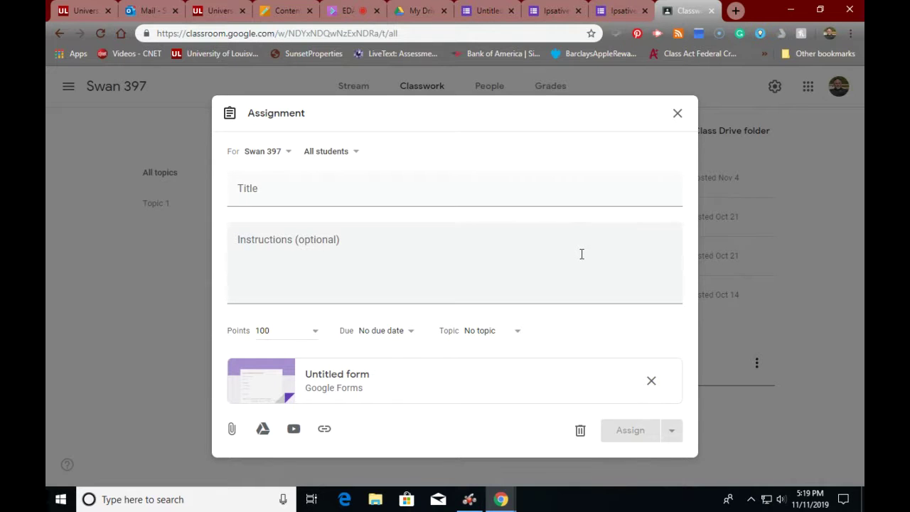
# Set the assignment's due date to Nov 12, 2019 and file it under Topic 1.
pyautogui.click(408, 333)
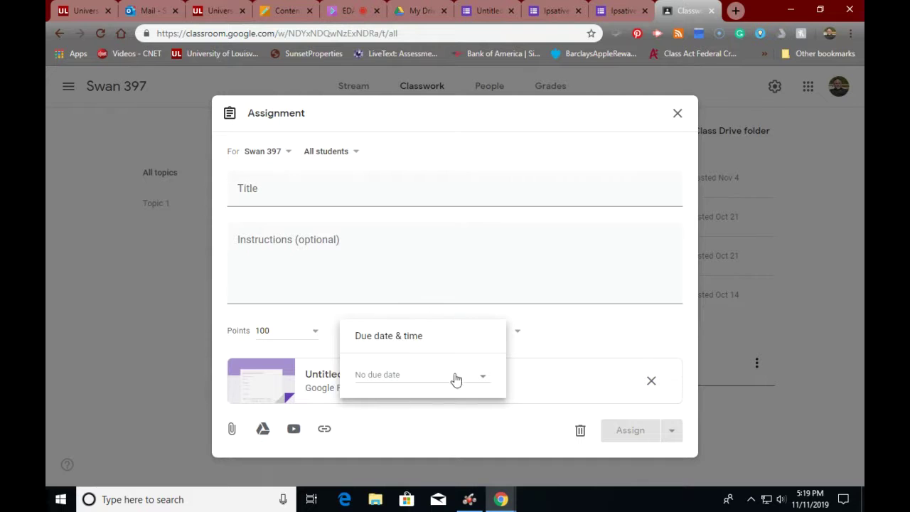
pyautogui.click(483, 376)
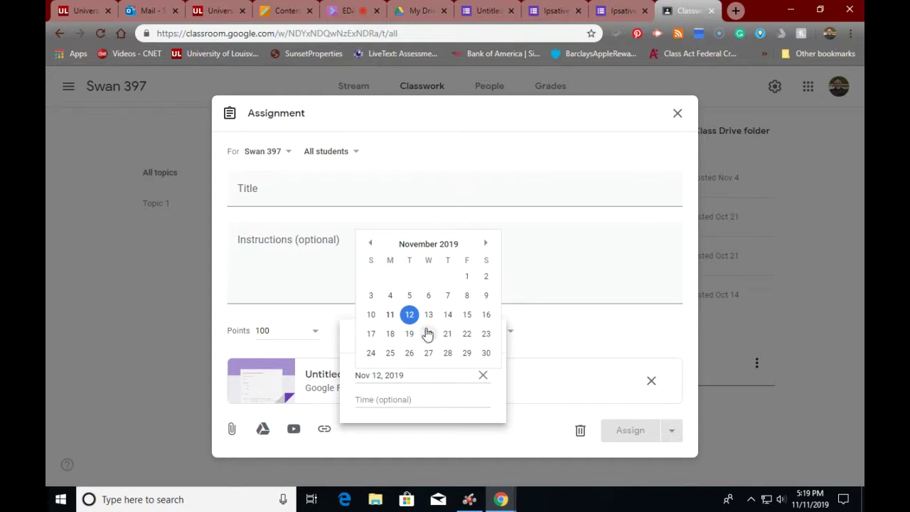
pyautogui.click(408, 315)
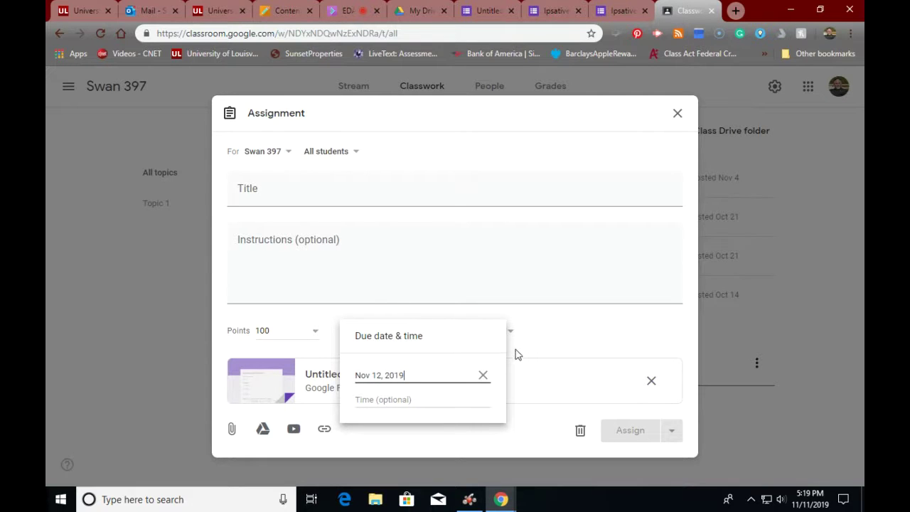
pyautogui.click(548, 350)
pyautogui.click(512, 336)
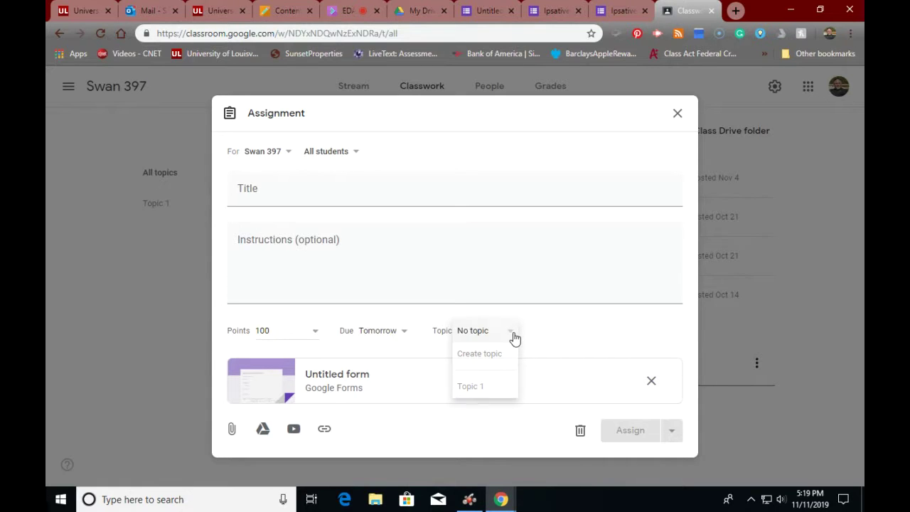
pyautogui.click(503, 395)
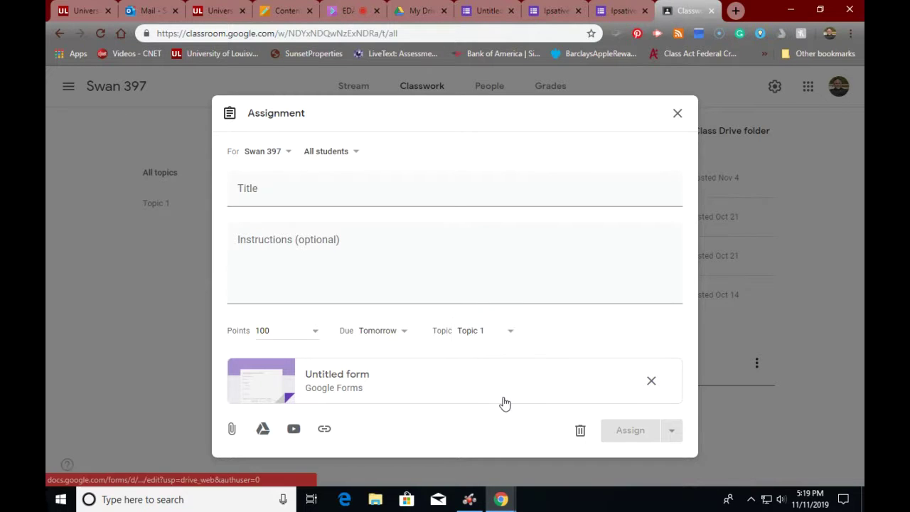
# Title the assignment "Ipsative", enter the instructions "Test about ipsative", and assign it to the class.
pyautogui.click(290, 185)
pyautogui.write('Ipsative')
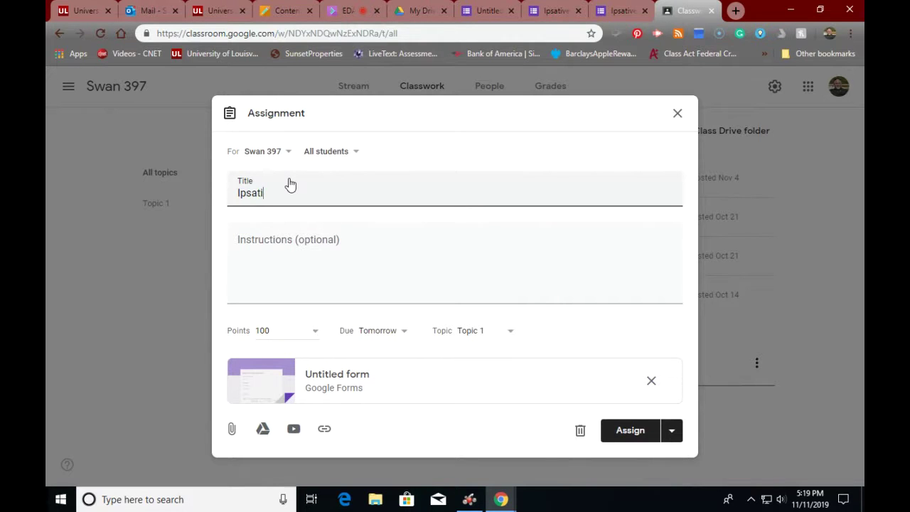
pyautogui.click(260, 242)
pyautogui.write('Test about ipsative')
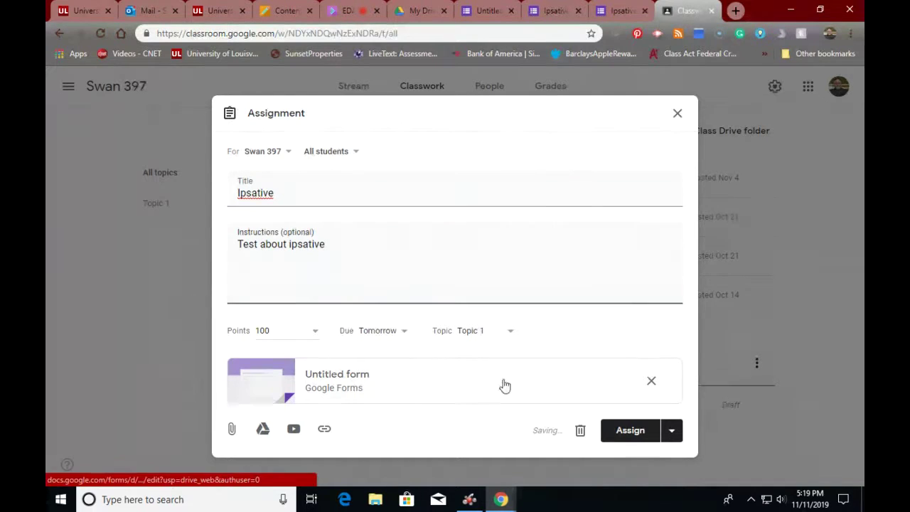
pyautogui.click(646, 439)
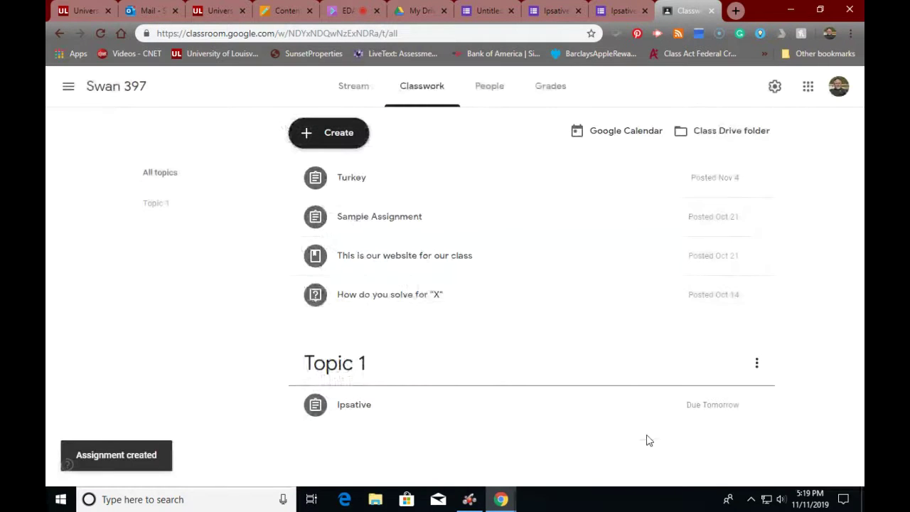
# Expand the posted Ipsative assignment, open its attached form to look through it, and close the form page.
pyautogui.click(360, 408)
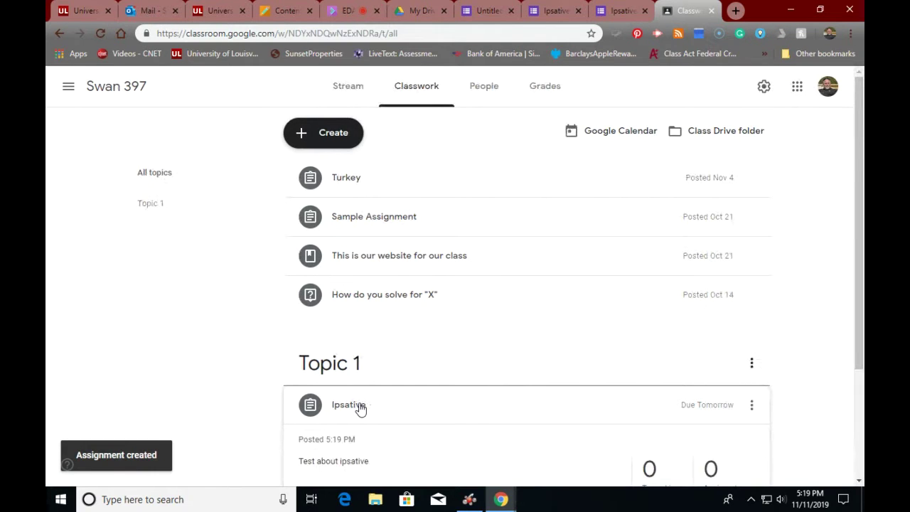
pyautogui.scroll(-2, 349, 406)
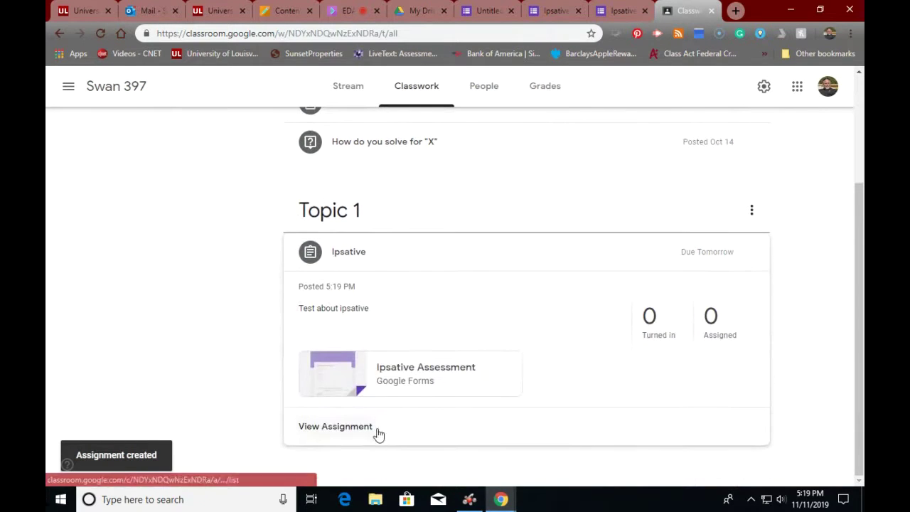
pyautogui.click(436, 377)
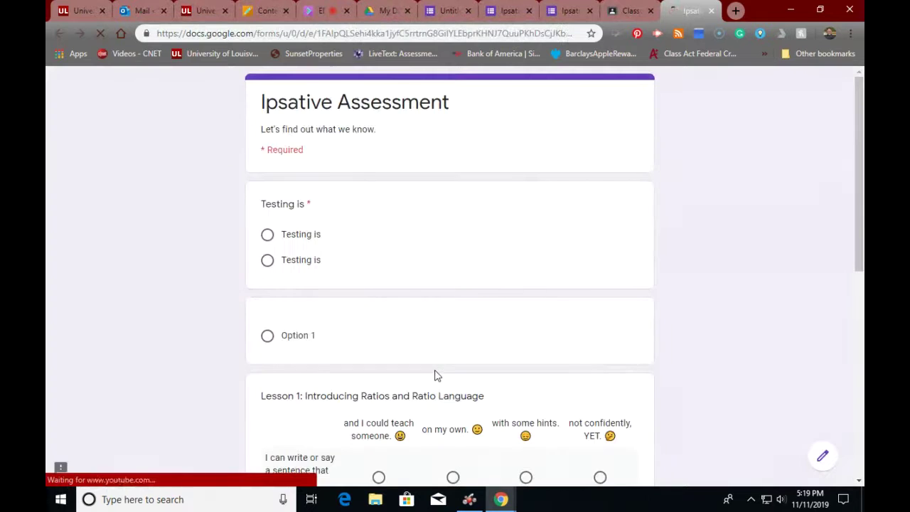
pyautogui.scroll(-10, 435, 374)
pyautogui.scroll(10, 434, 374)
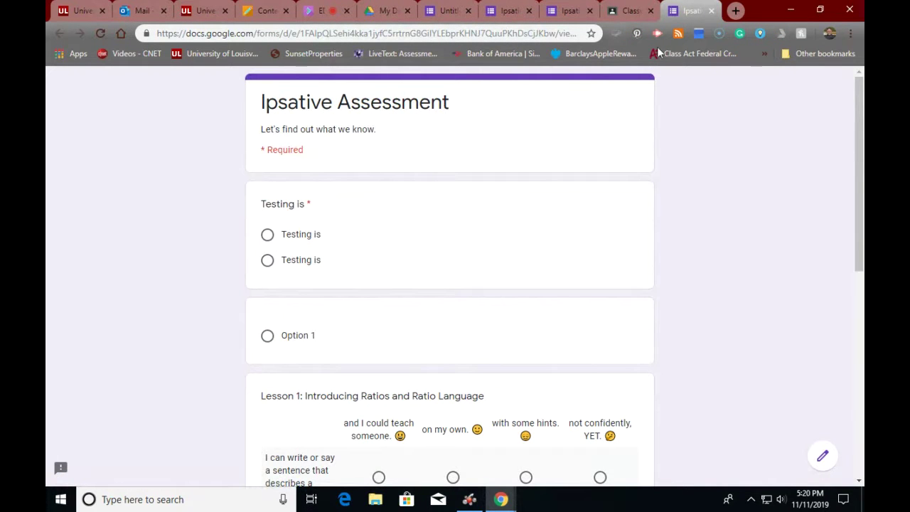
pyautogui.click(710, 12)
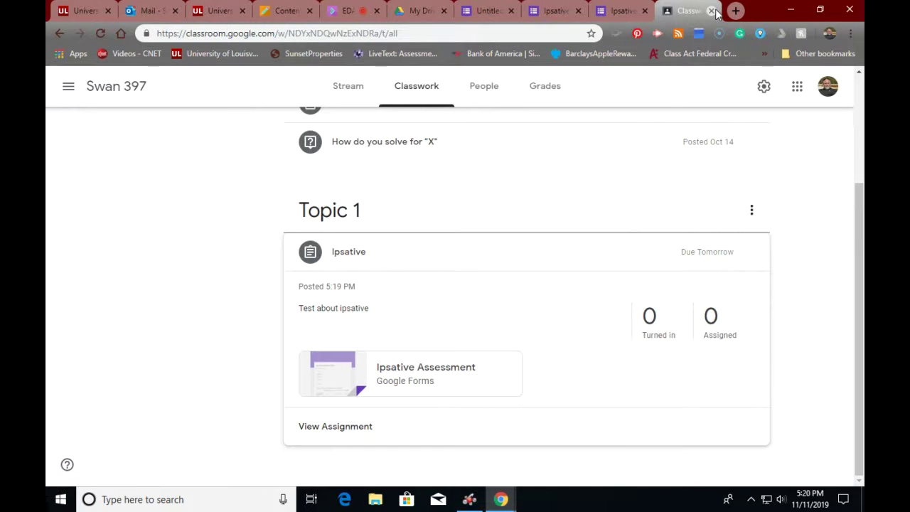
# Close the Classroom page and look through the pre-filled link page of the Ipsative Assessment form.
pyautogui.click(711, 11)
pyautogui.click(594, 13)
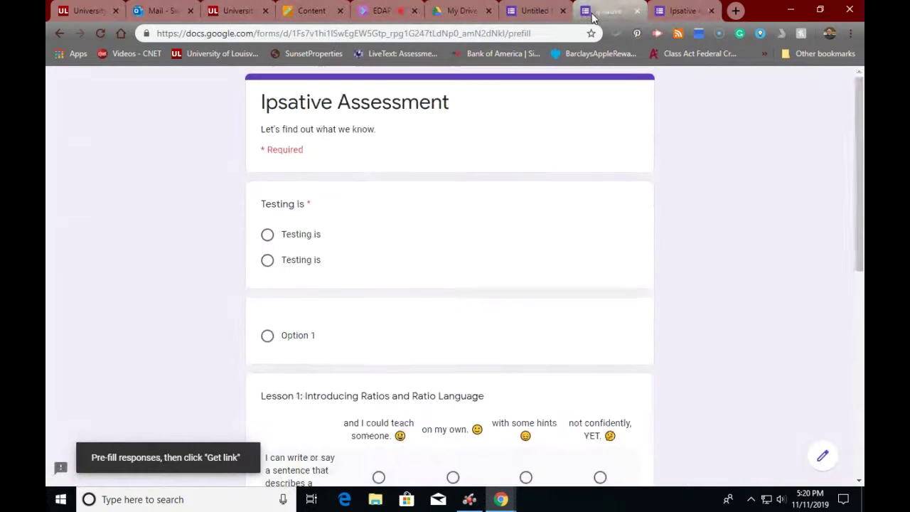
pyautogui.scroll(-10, 429, 131)
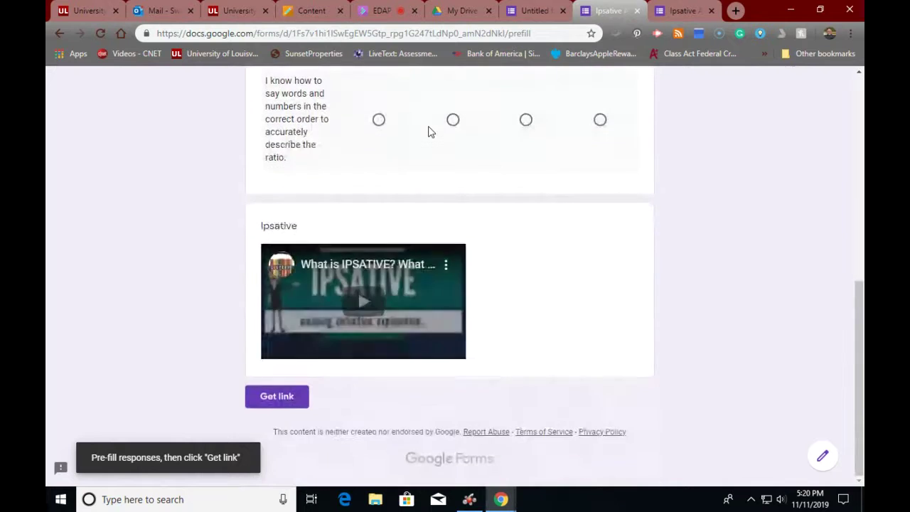
pyautogui.scroll(10, 429, 130)
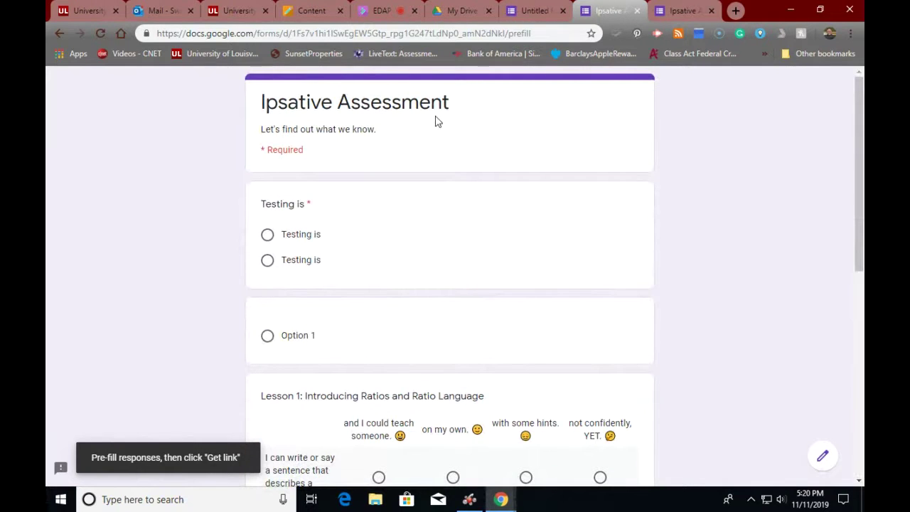
# Return to the form editor, review the email and Embed HTML sending options, and cancel without sending.
pyautogui.click(533, 11)
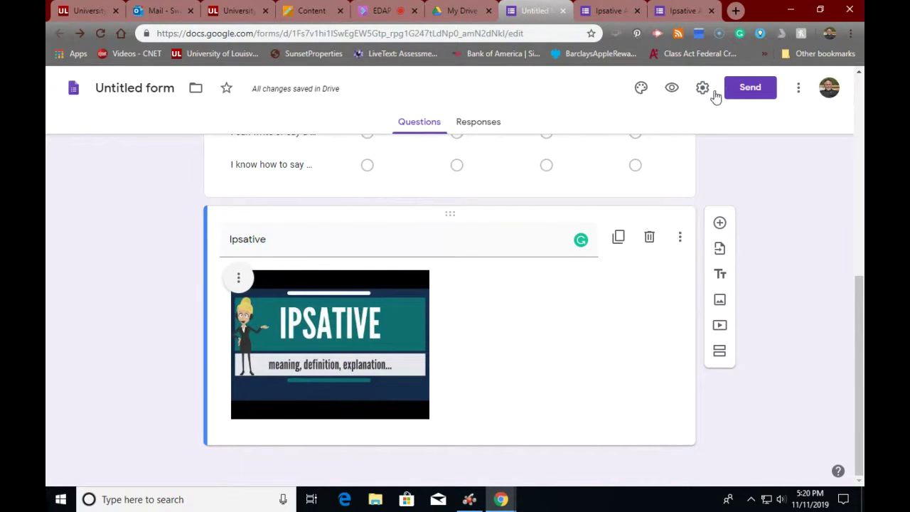
pyautogui.click(760, 96)
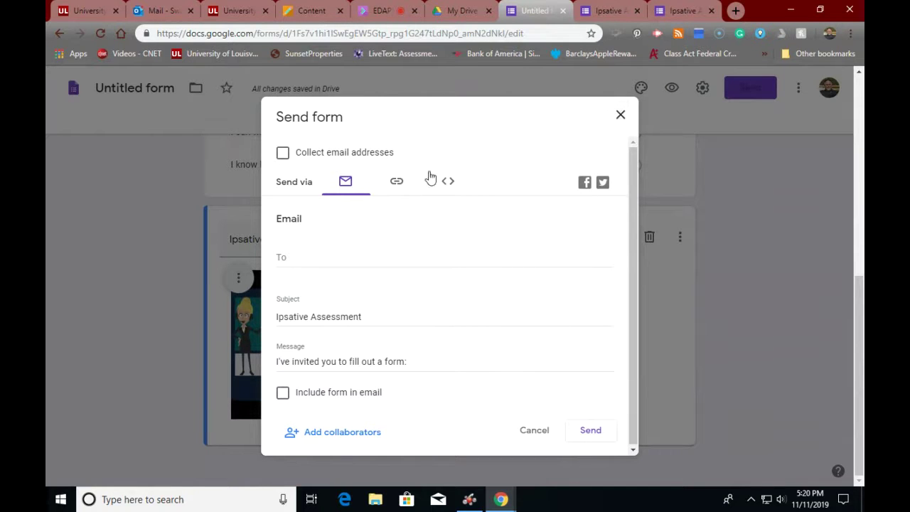
pyautogui.click(450, 183)
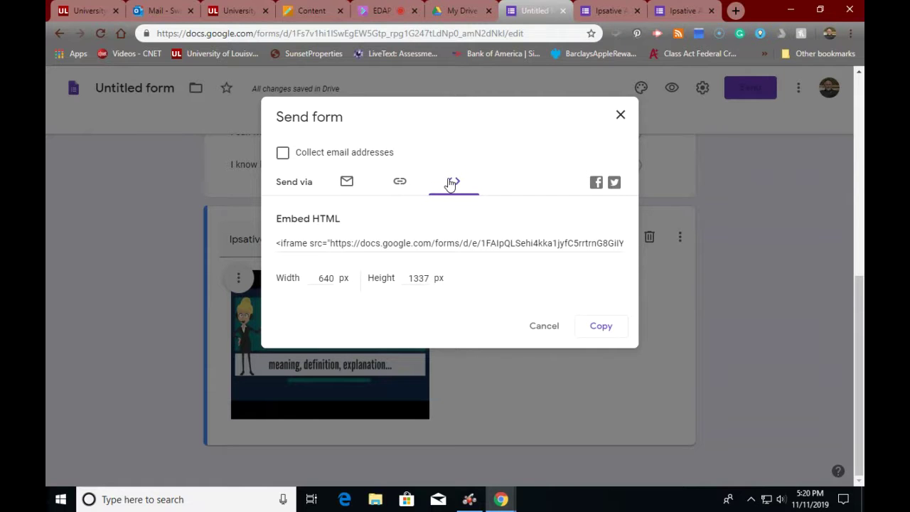
pyautogui.click(544, 327)
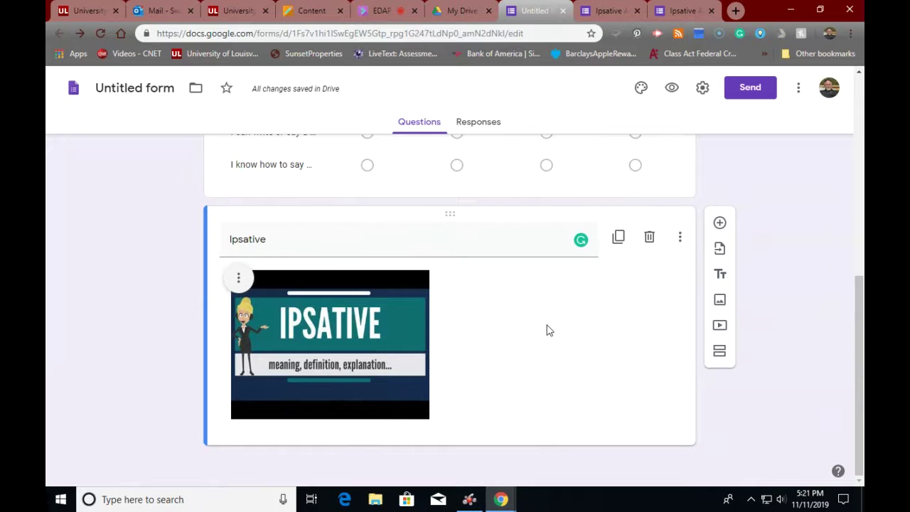
# Close both pre-filled form pages and the form editor.
pyautogui.click(711, 11)
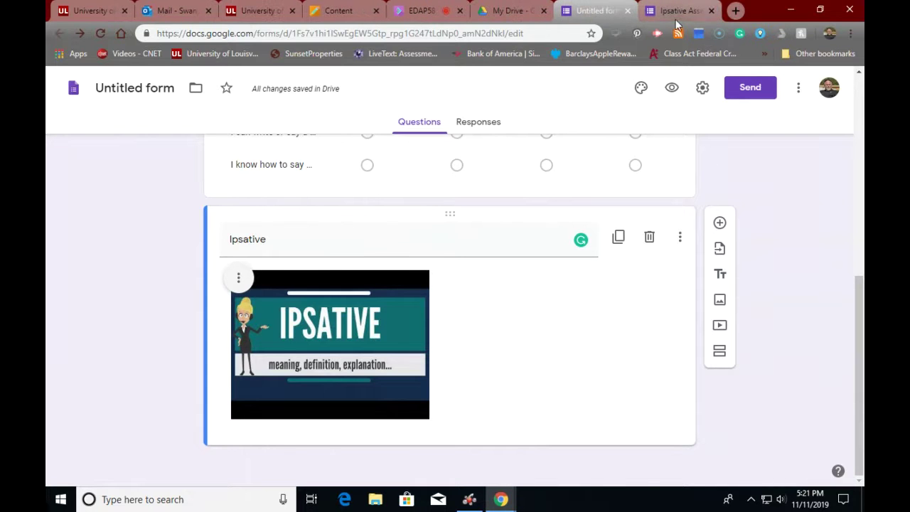
pyautogui.click(711, 11)
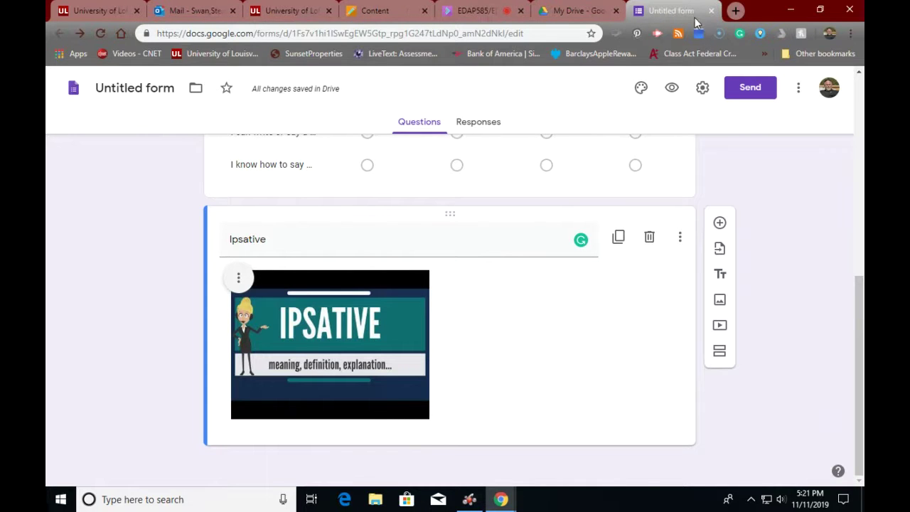
pyautogui.click(711, 10)
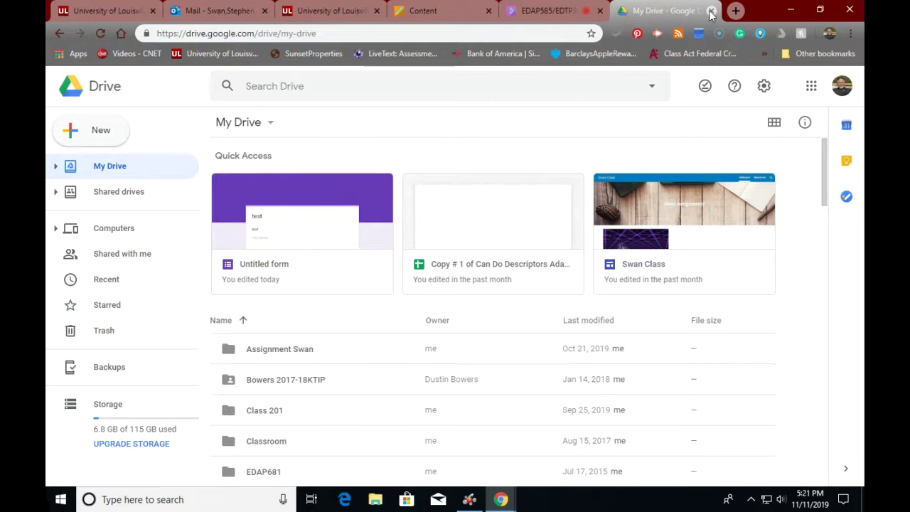
# Switch to the Blackboard course content and open the Nearpod website from the online formative assessment tools section.
pyautogui.click(441, 16)
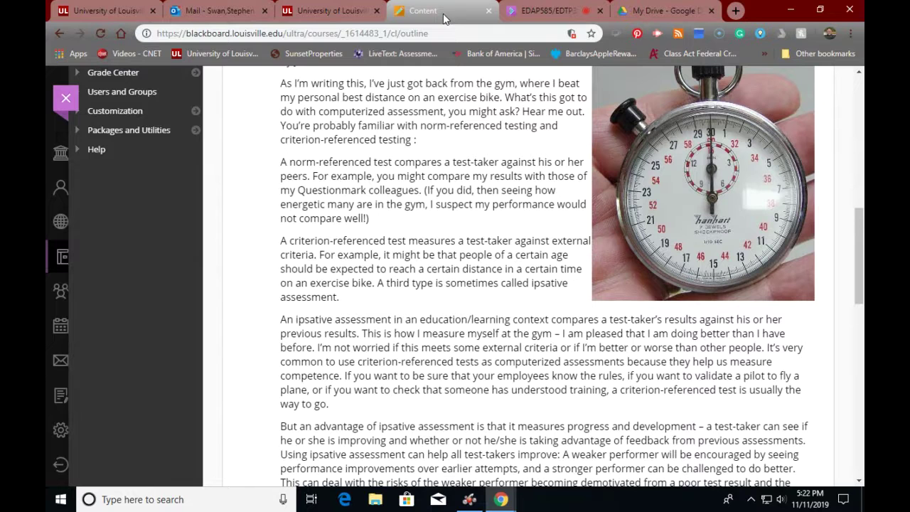
pyautogui.scroll(-3, 515, 236)
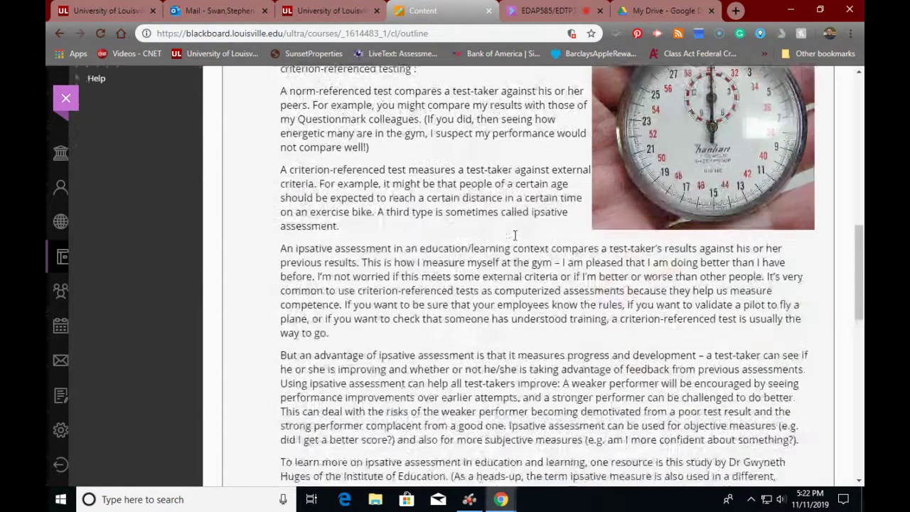
pyautogui.scroll(-8, 514, 236)
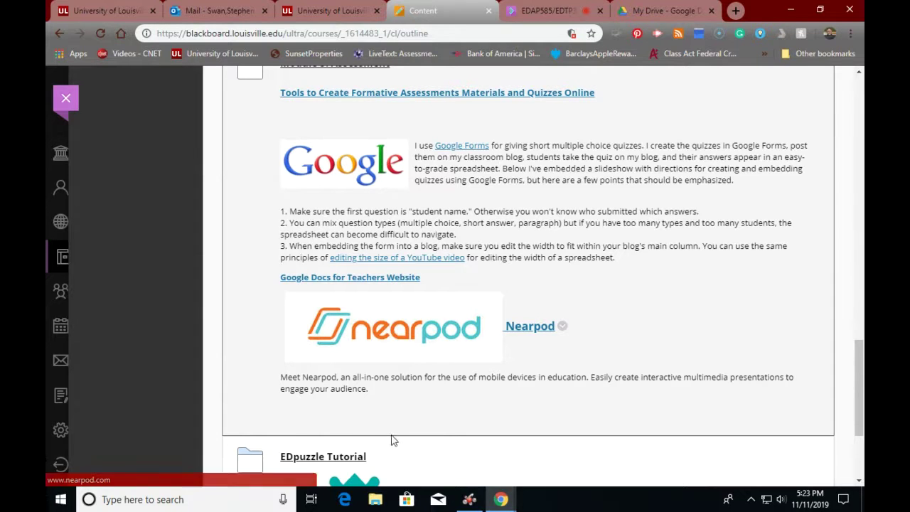
pyautogui.click(530, 327)
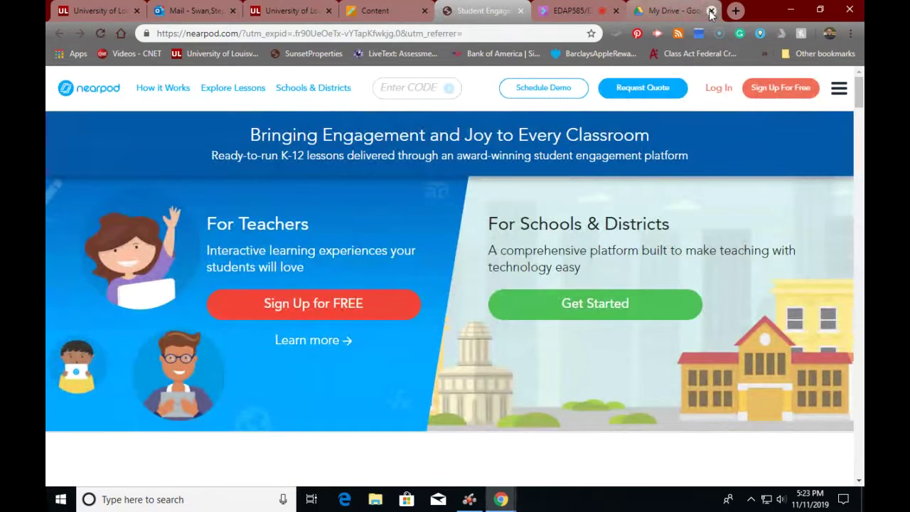
# Close the Google Drive page, the Outlook mail page and one of the University of Louisville pages.
pyautogui.click(711, 11)
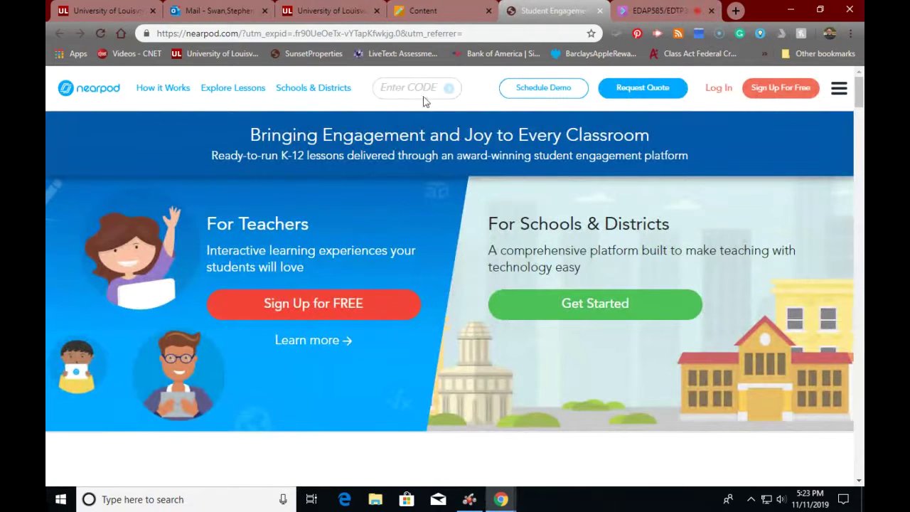
pyautogui.click(328, 14)
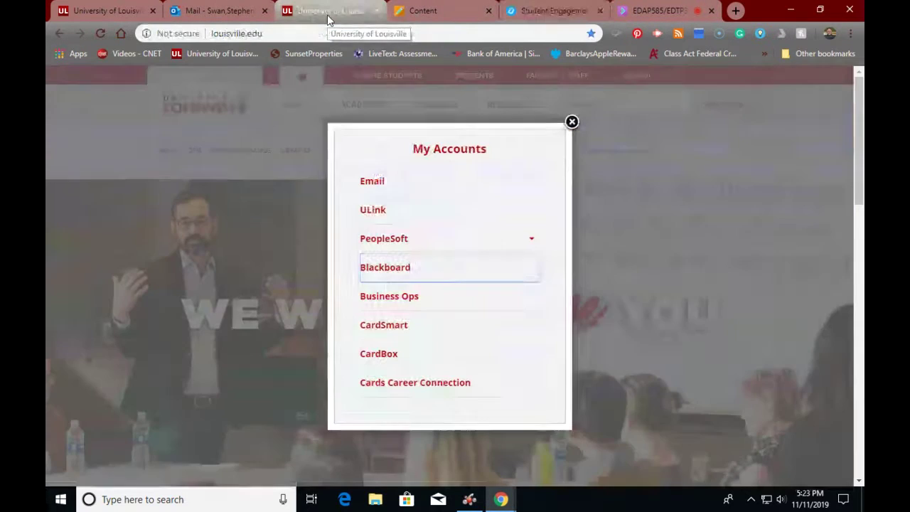
pyautogui.click(251, 13)
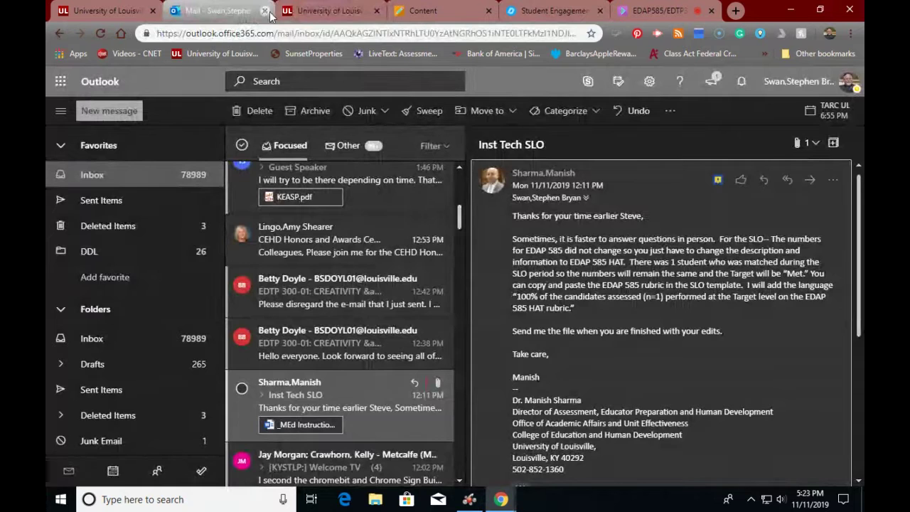
pyautogui.click(265, 10)
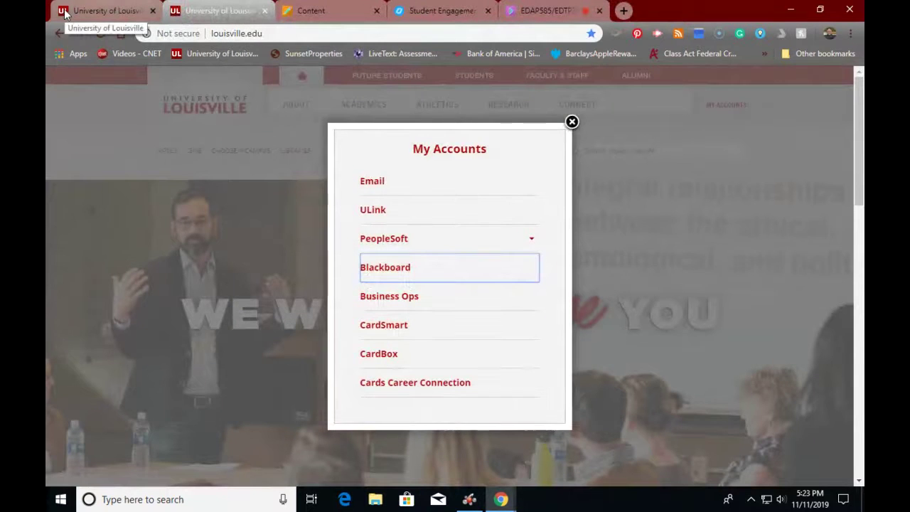
pyautogui.click(69, 11)
pyautogui.click(152, 11)
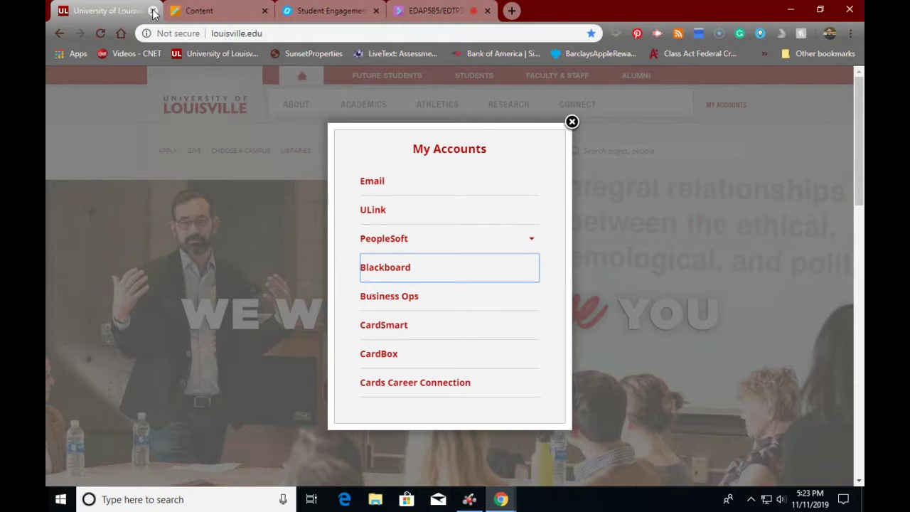
# Close the remaining University of Louisville page and log in to Nearpod with the saved teacher account.
pyautogui.click(153, 12)
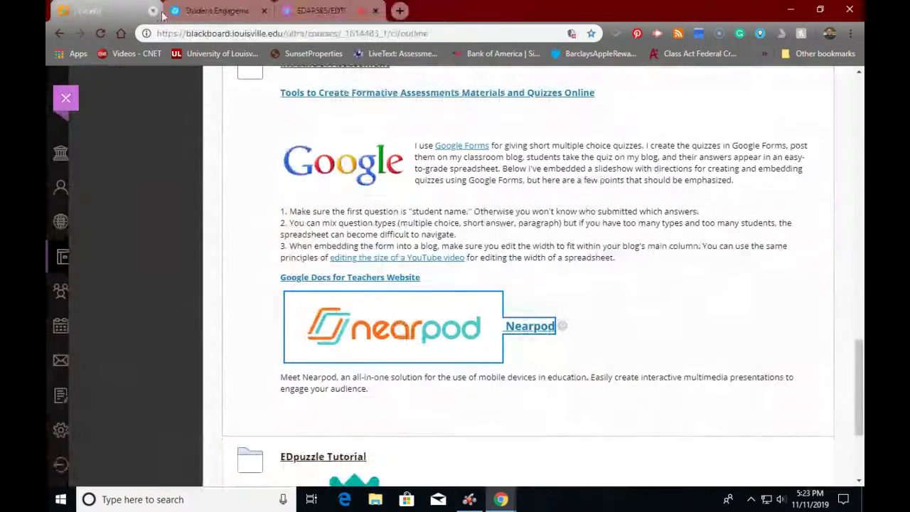
pyautogui.click(213, 16)
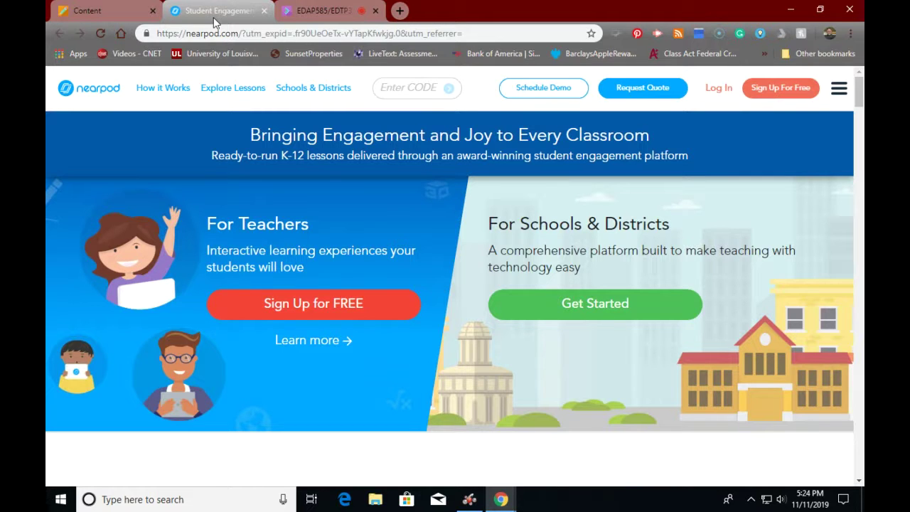
pyautogui.click(716, 93)
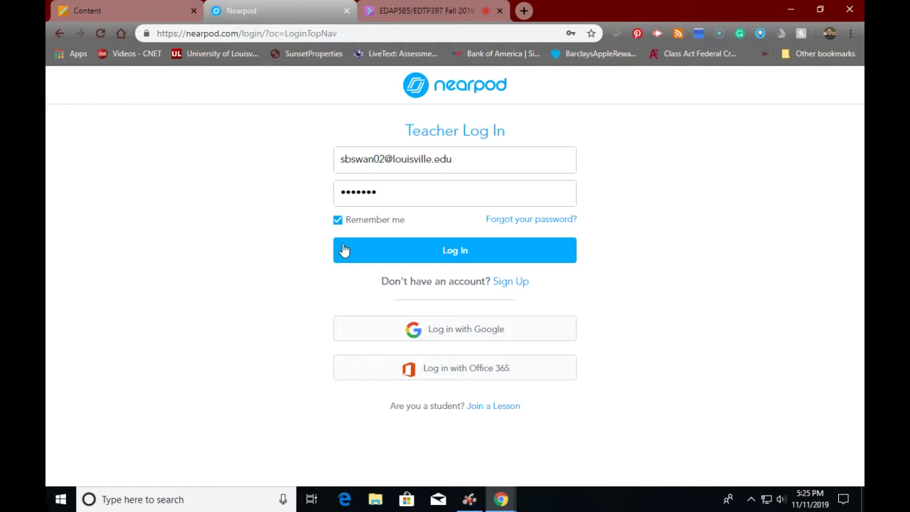
pyautogui.click(373, 253)
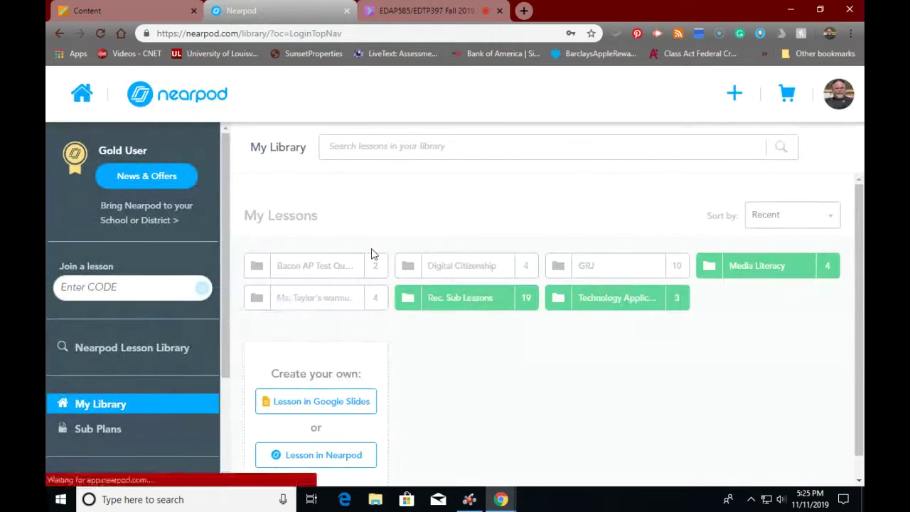
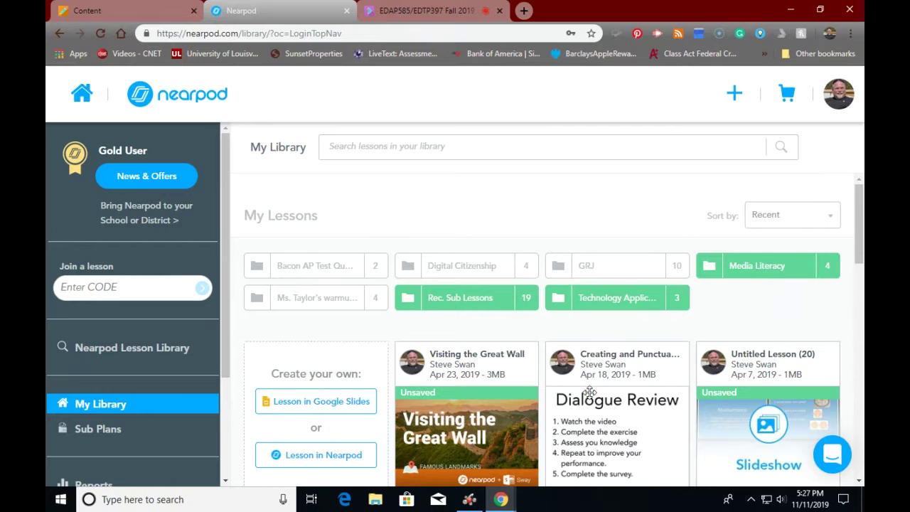
# Preview the "Visiting the Great Wall" lesson from My Library, paging through its slides to the open-ended question on slide 5.
pyautogui.scroll(-3, 586, 411)
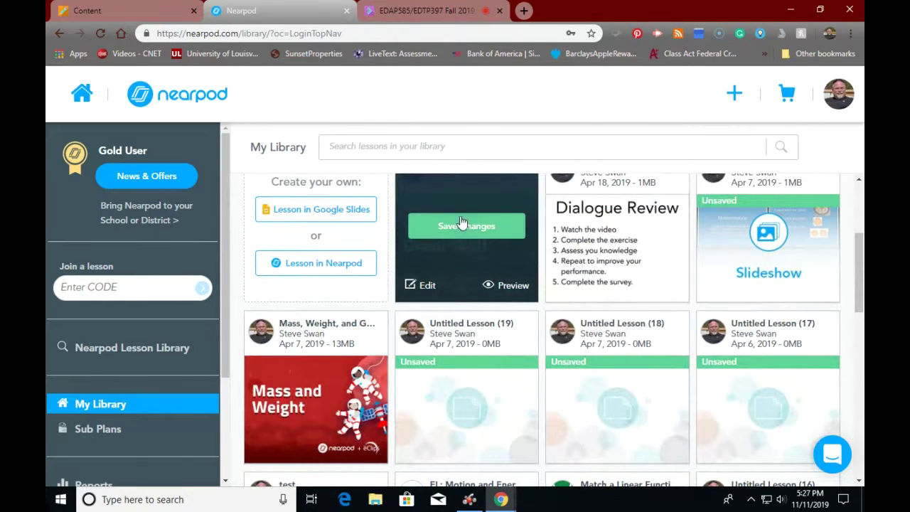
pyautogui.click(509, 286)
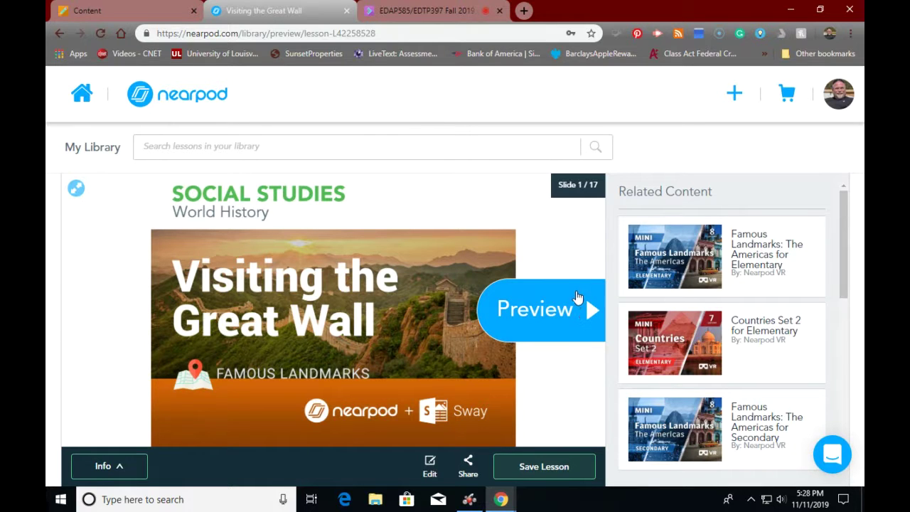
pyautogui.click(570, 310)
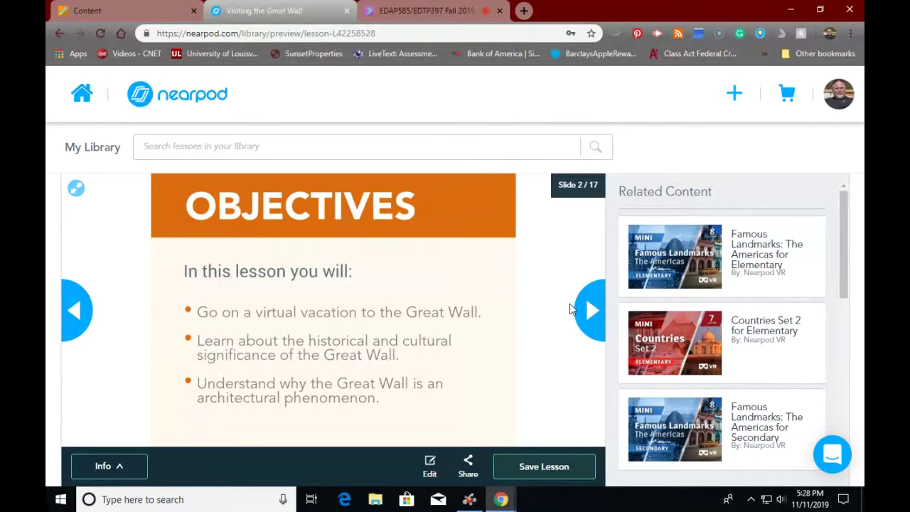
pyautogui.click(594, 320)
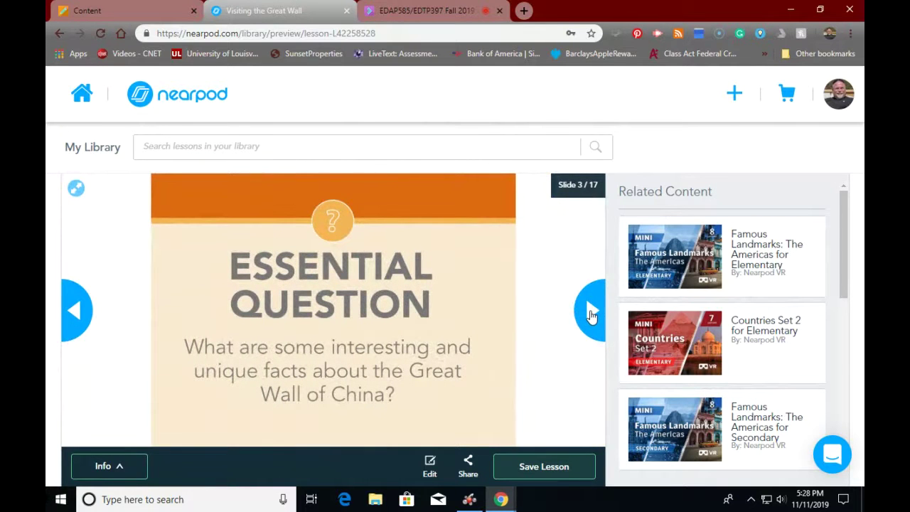
pyautogui.click(590, 315)
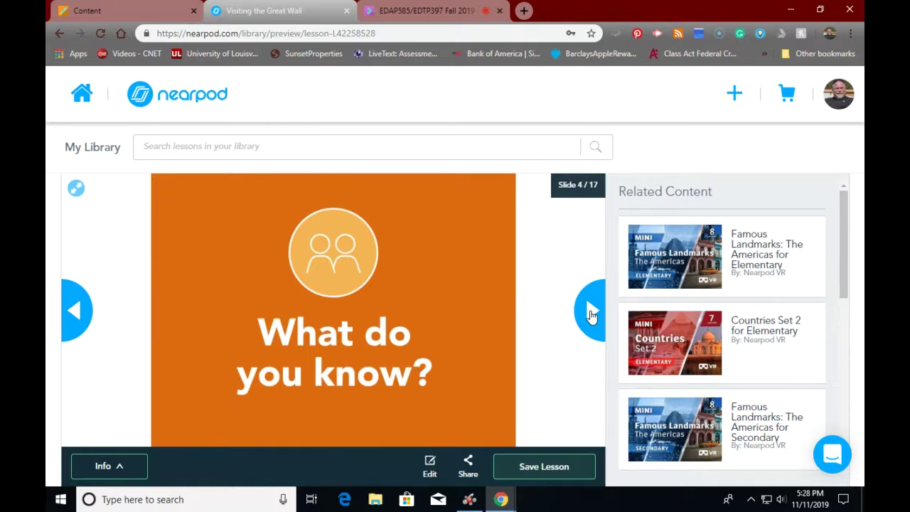
pyautogui.click(590, 315)
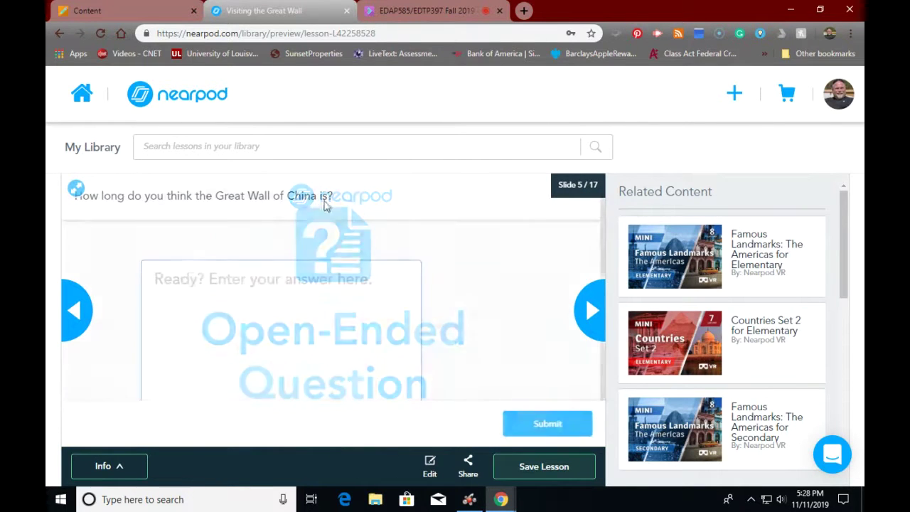
pyautogui.click(85, 315)
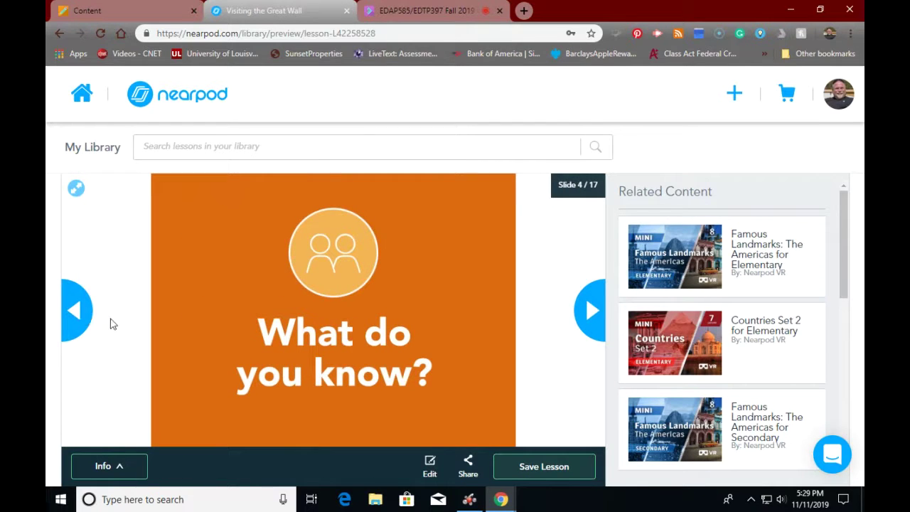
pyautogui.click(585, 323)
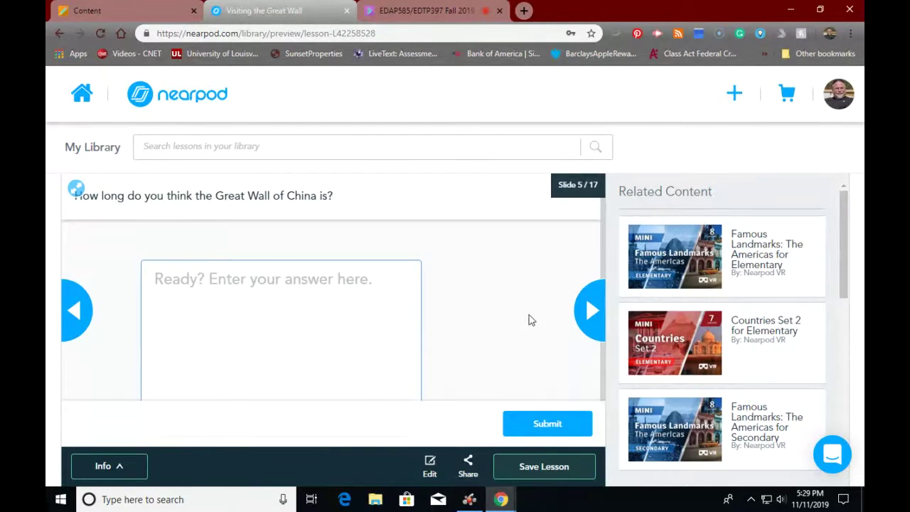
# Advance the lesson preview to the virtual Great Wall trip on slide 7 and look around the panorama.
pyautogui.click(586, 313)
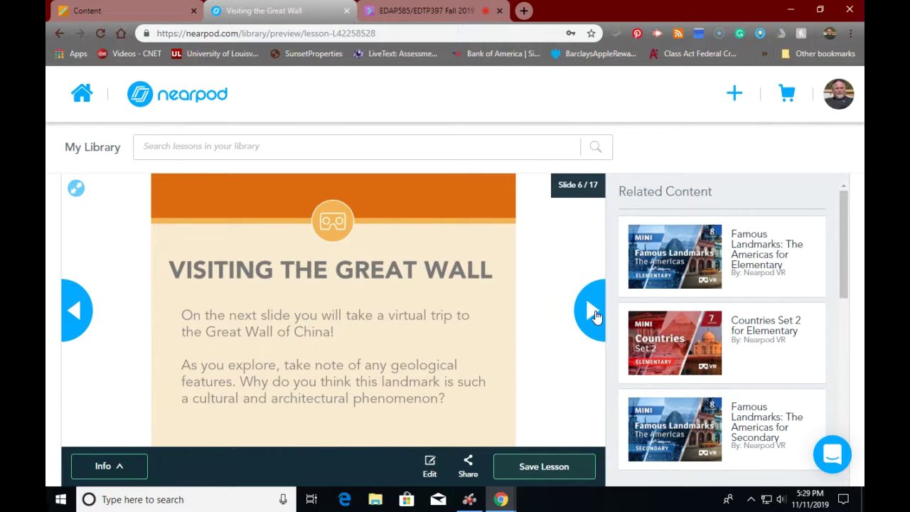
pyautogui.click(592, 313)
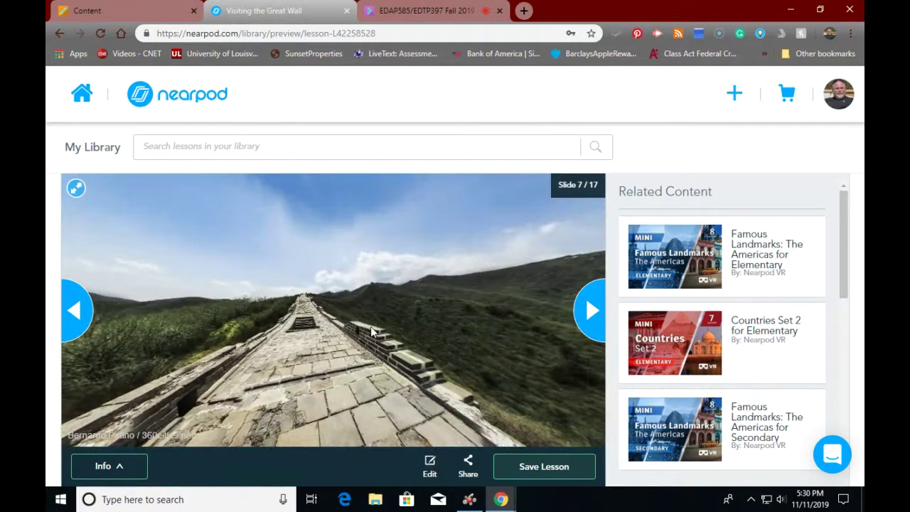
pyautogui.moveTo(338, 322); pyautogui.dragTo(569, 319)
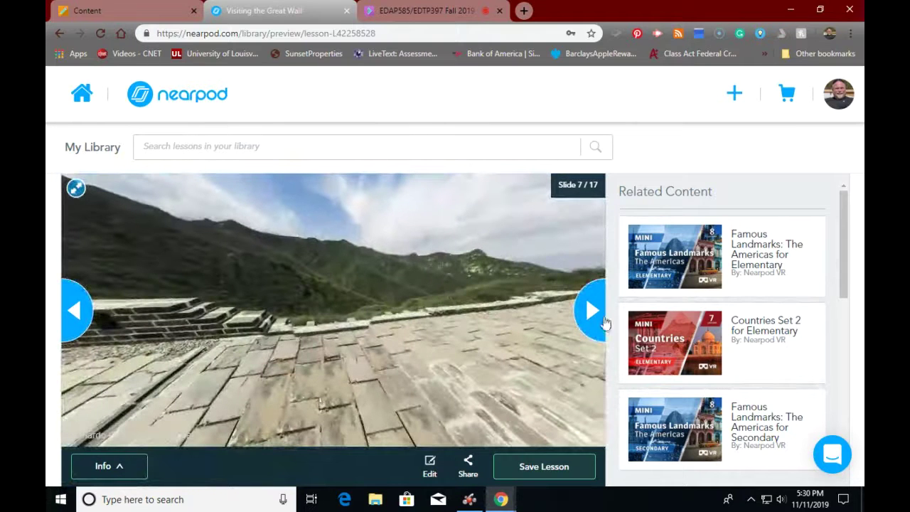
# Page through the lesson preview from slide 8 to the question on slide 11 about new Great Wall facts.
pyautogui.click(596, 313)
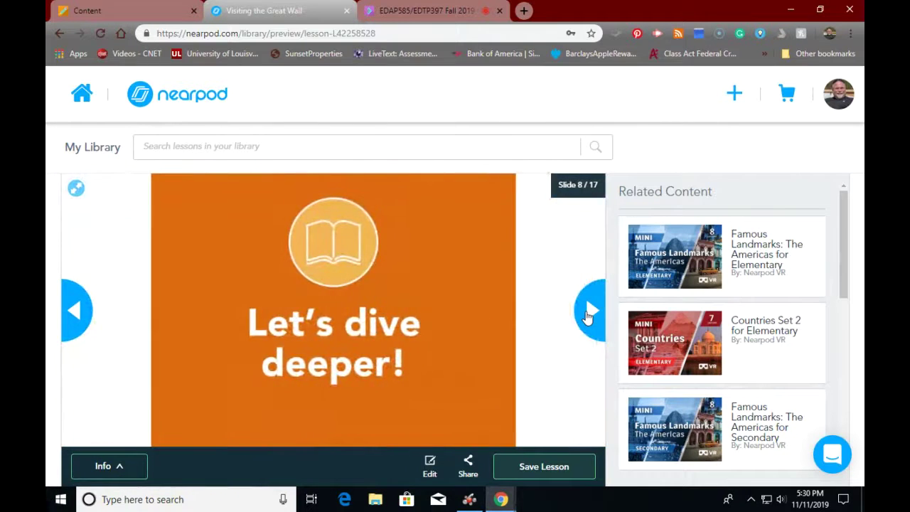
pyautogui.click(589, 313)
pyautogui.click(589, 313)
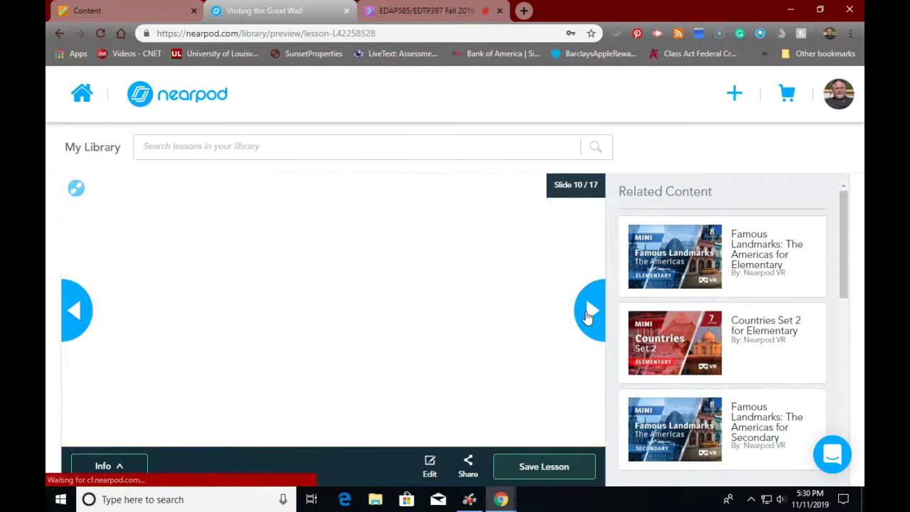
pyautogui.click(589, 313)
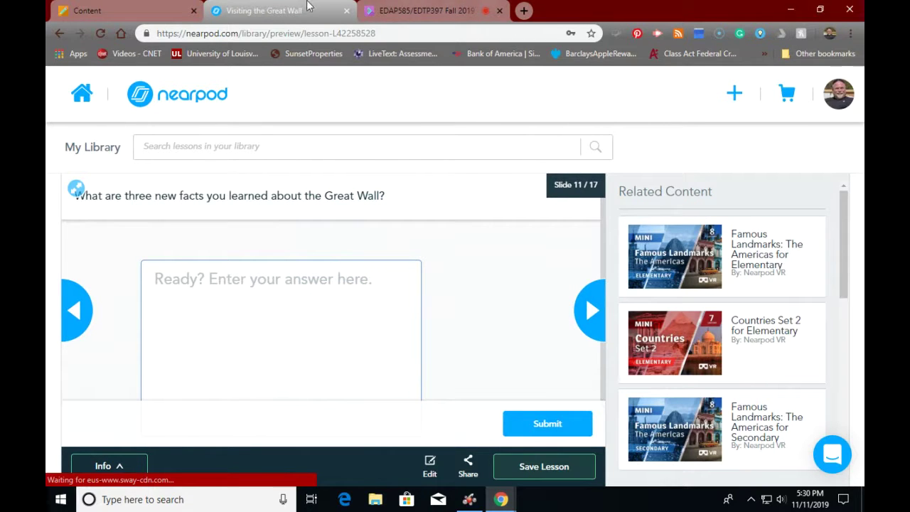
# Return to My Library and reopen the preview page of the "Visiting the Great Wall" lesson.
pyautogui.click(81, 95)
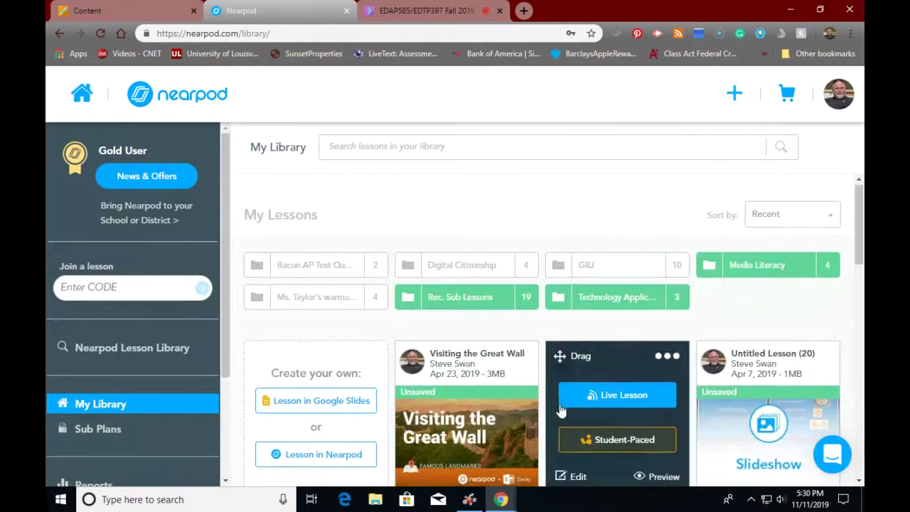
pyautogui.scroll(-1, 561, 411)
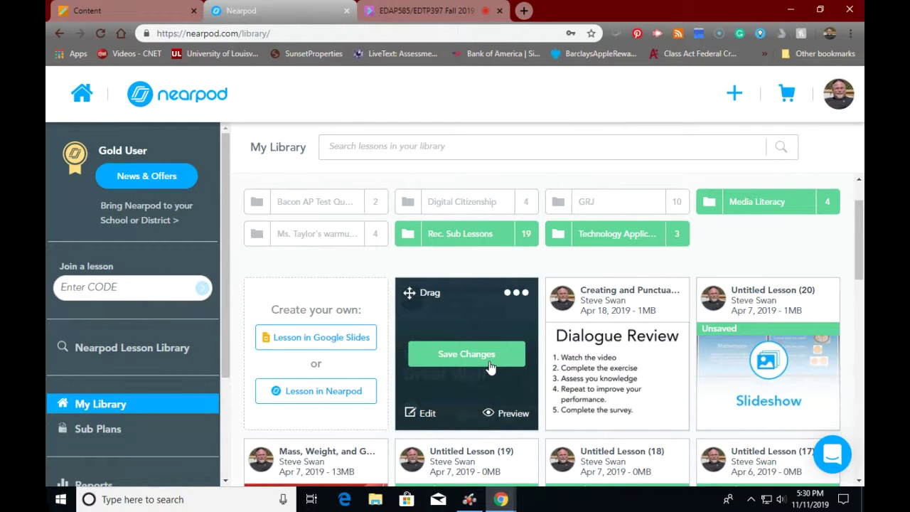
pyautogui.click(507, 416)
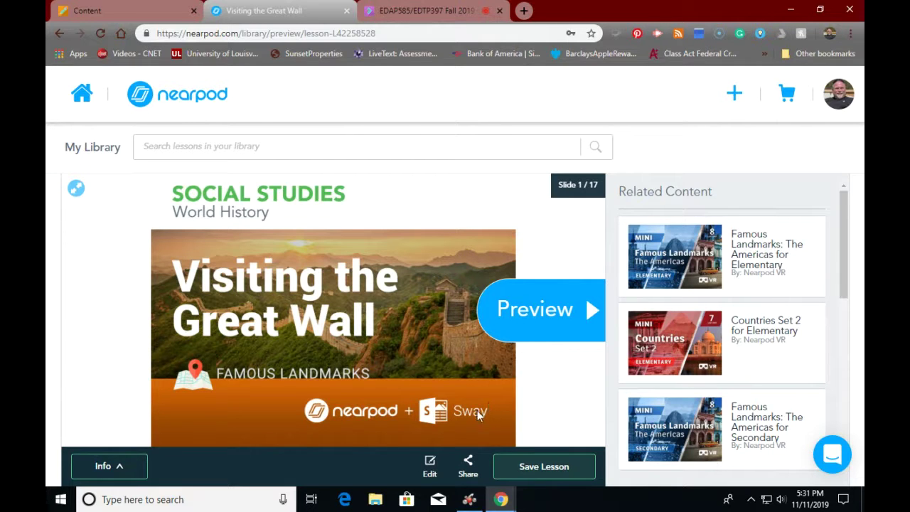
# Open the lesson's options for sharing an editable copy, try sending through the default mail app, and close the app without adding an account.
pyautogui.click(468, 466)
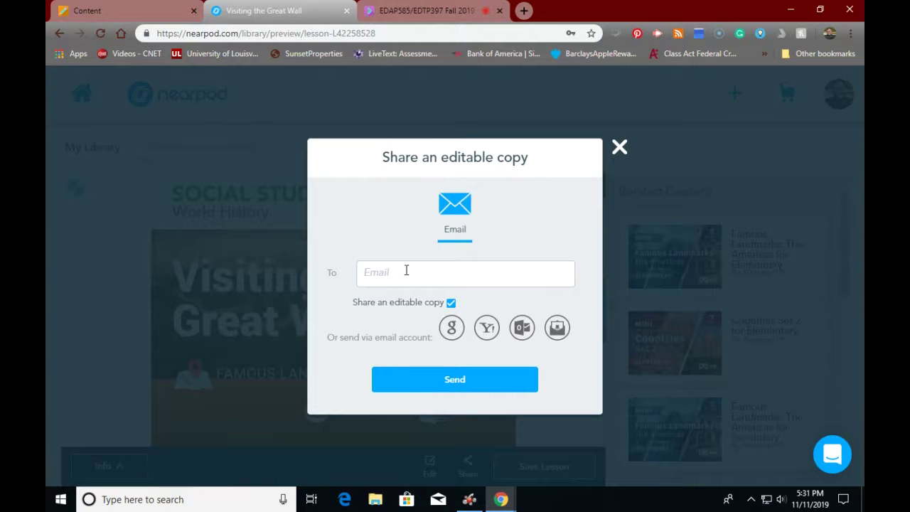
pyautogui.click(556, 327)
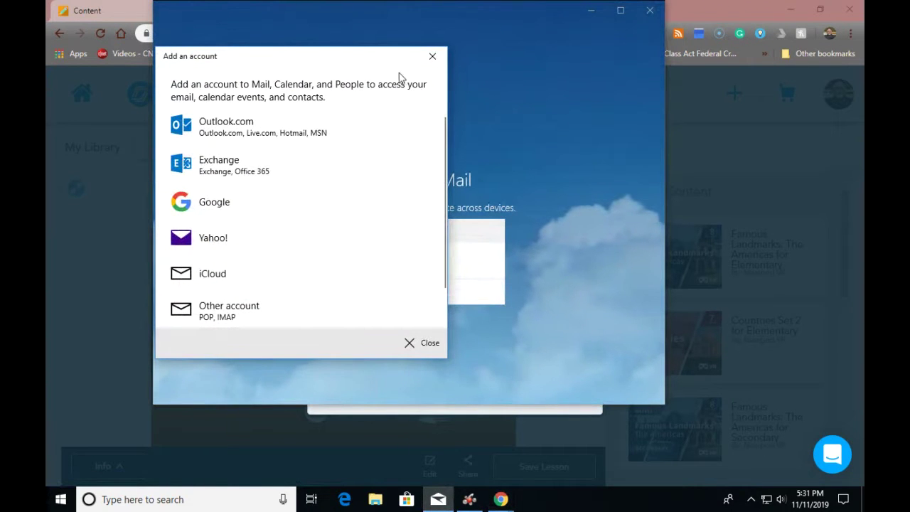
pyautogui.click(433, 57)
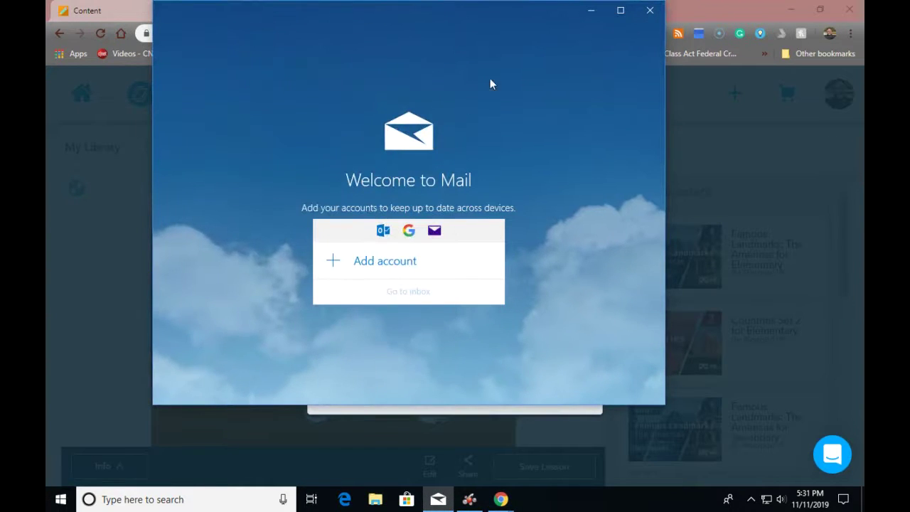
pyautogui.click(649, 11)
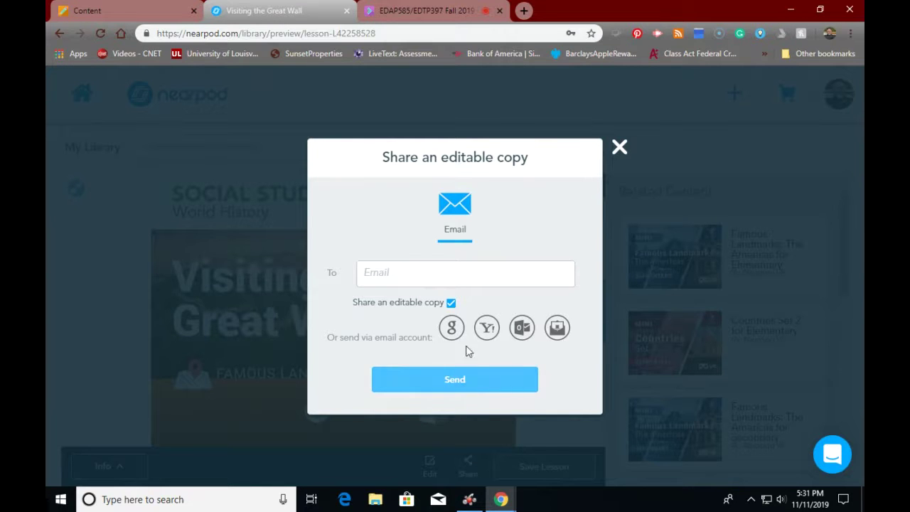
# Try sharing the lesson through Outlook, return to the Nearpod page, and close the sharing options without sending.
pyautogui.click(512, 332)
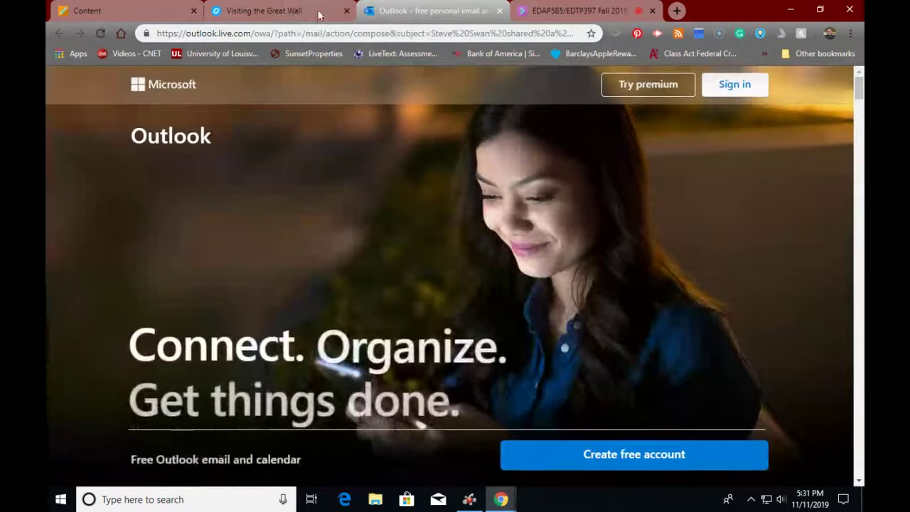
pyautogui.click(321, 12)
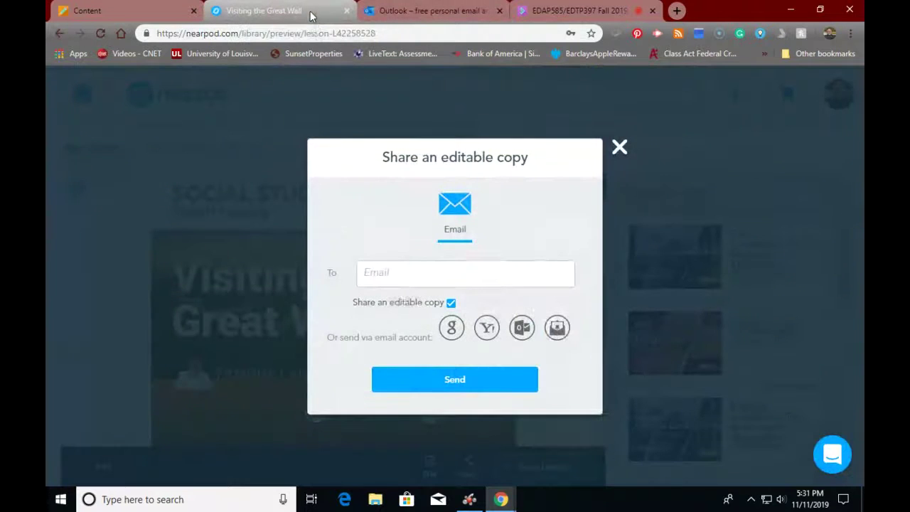
pyautogui.click(620, 148)
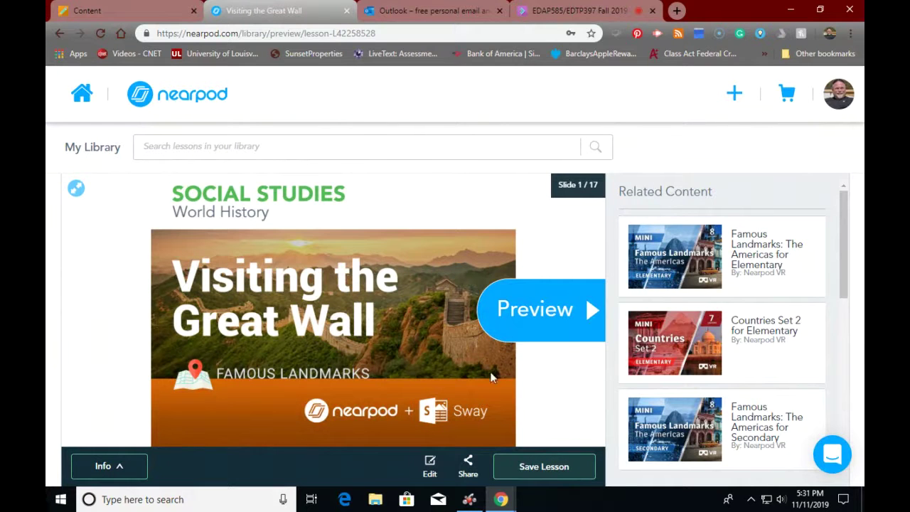
pyautogui.click(469, 463)
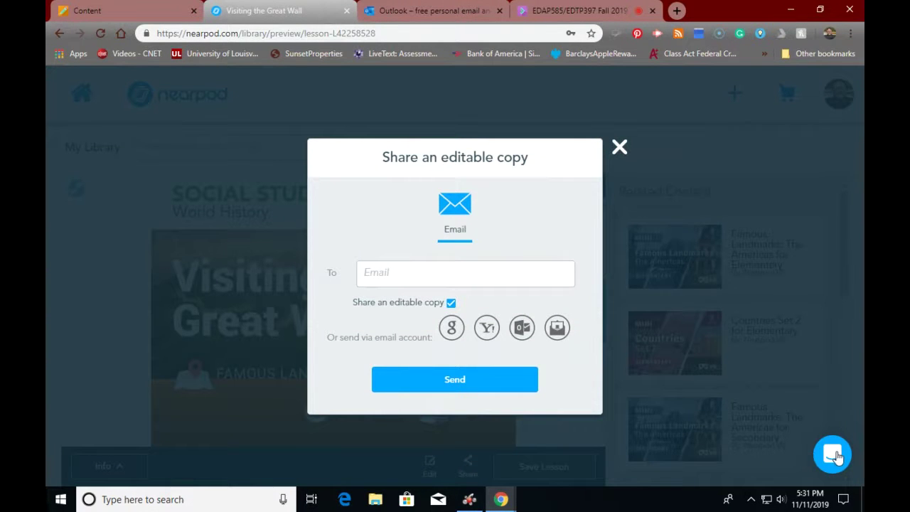
pyautogui.click(618, 148)
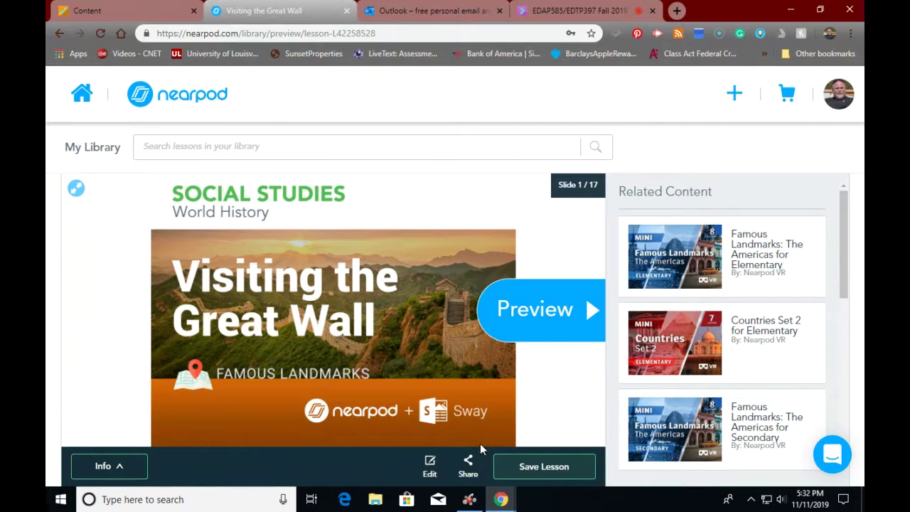
# Open the lesson for editing to view its slide layout, dismiss the Google Slides add-on banner, and return to the lesson preview.
pyautogui.click(429, 465)
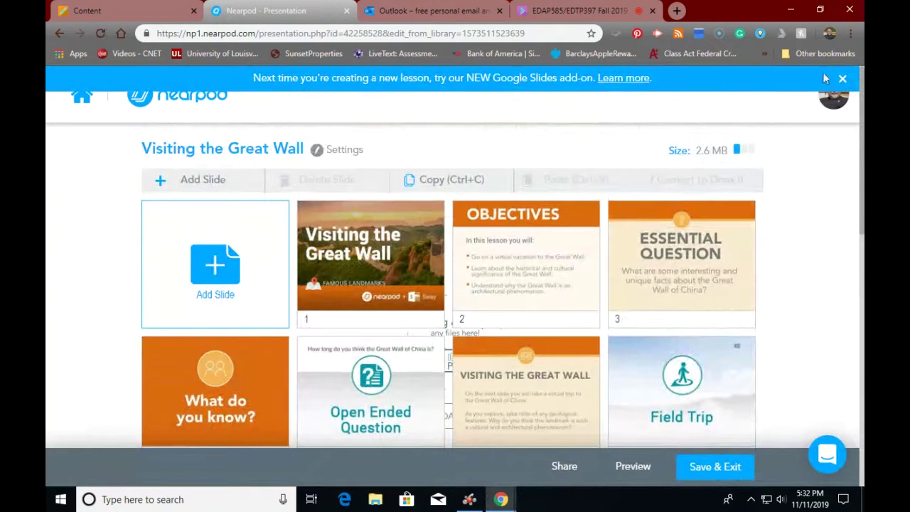
pyautogui.click(840, 78)
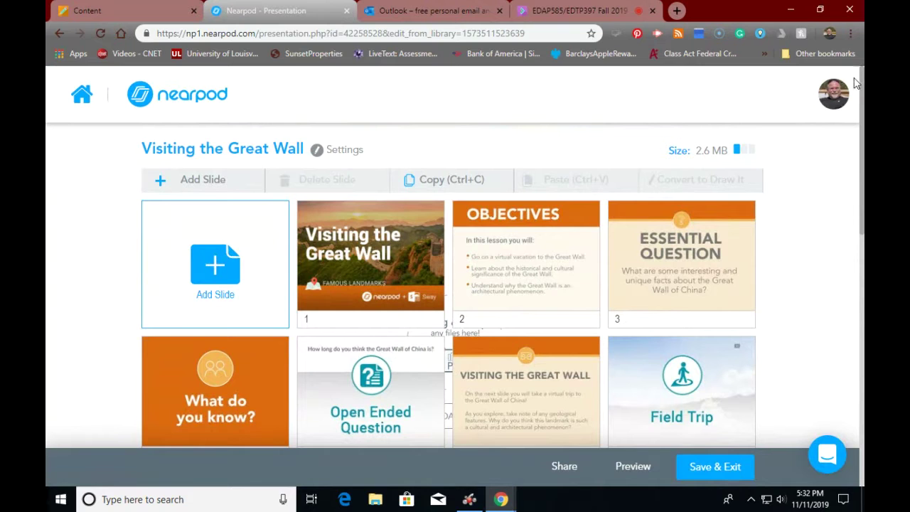
pyautogui.click(58, 33)
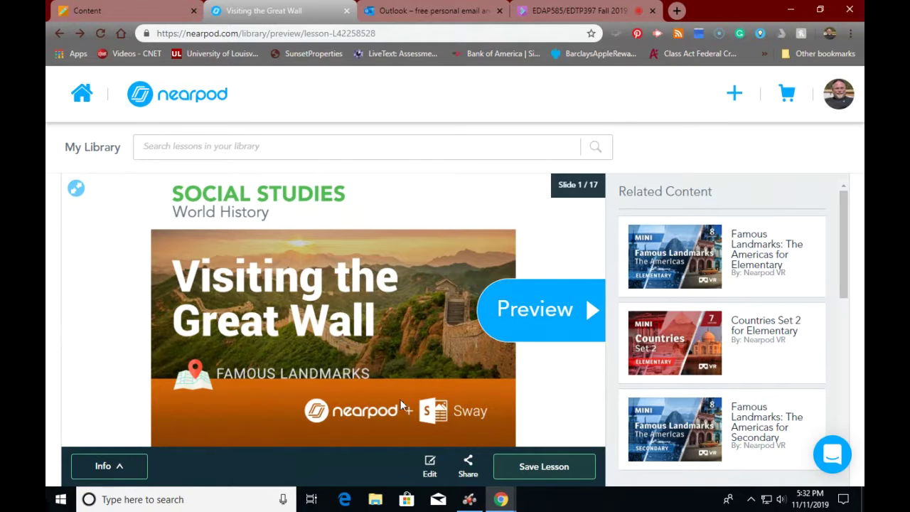
# Save the "Visiting the Great Wall" lesson from its preview page.
pyautogui.click(526, 468)
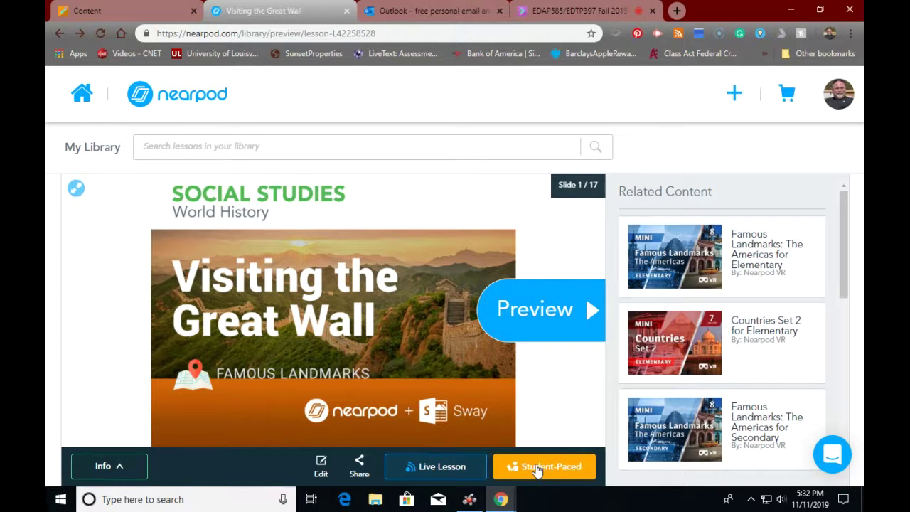
# Launch "Visiting the Great Wall" as a live lesson, dismiss its join code, and check the list of signed-in students.
pyautogui.click(448, 469)
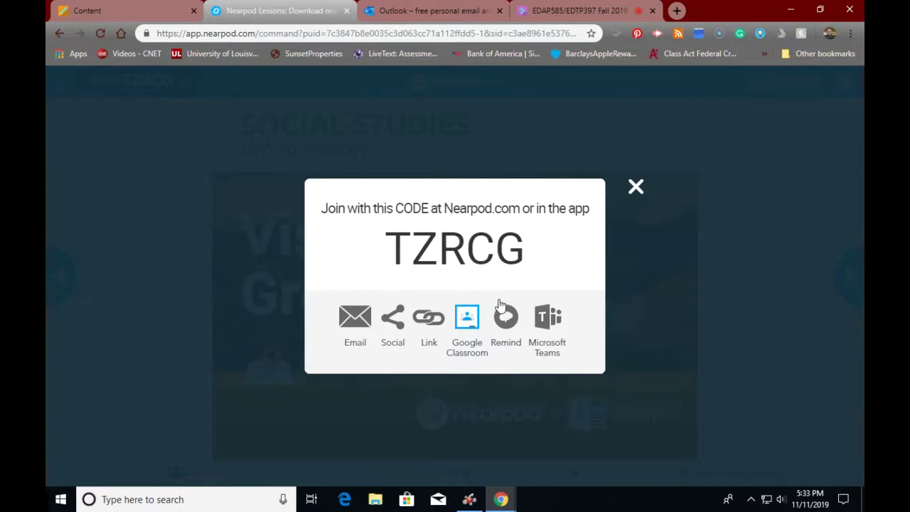
pyautogui.click(636, 189)
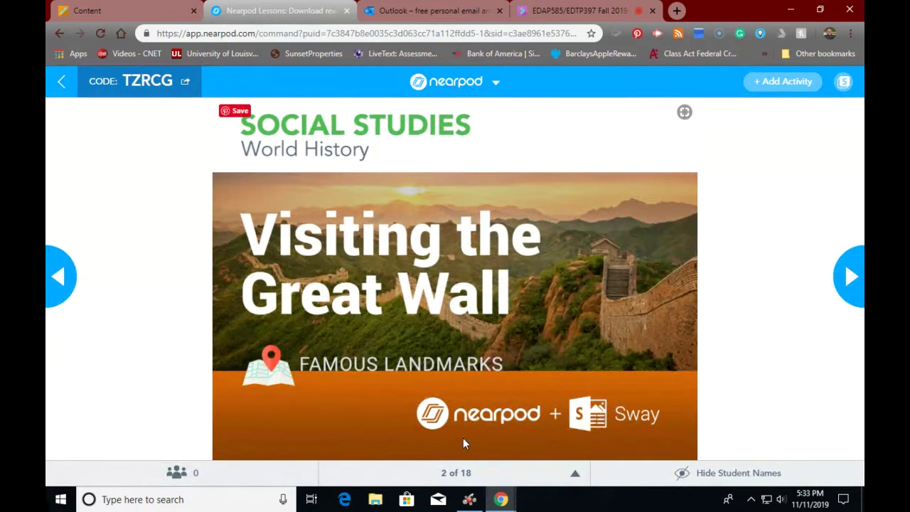
pyautogui.click(169, 475)
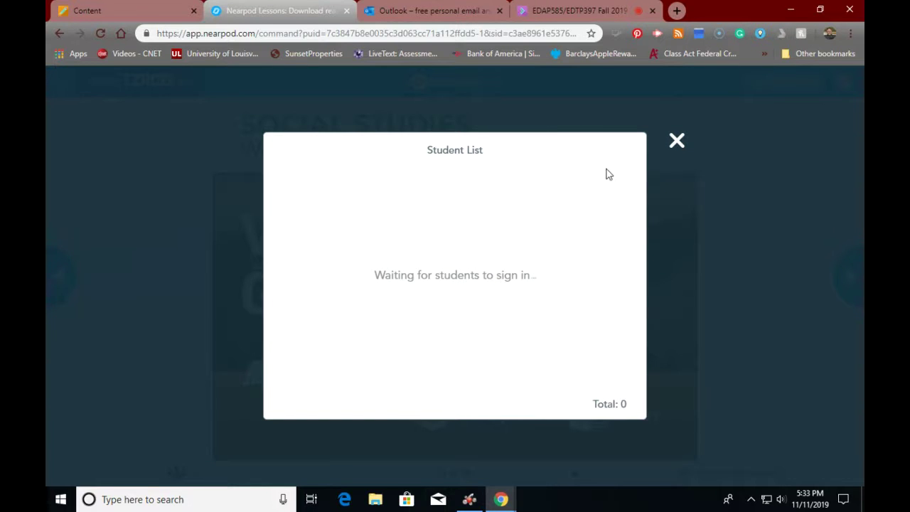
pyautogui.click(677, 141)
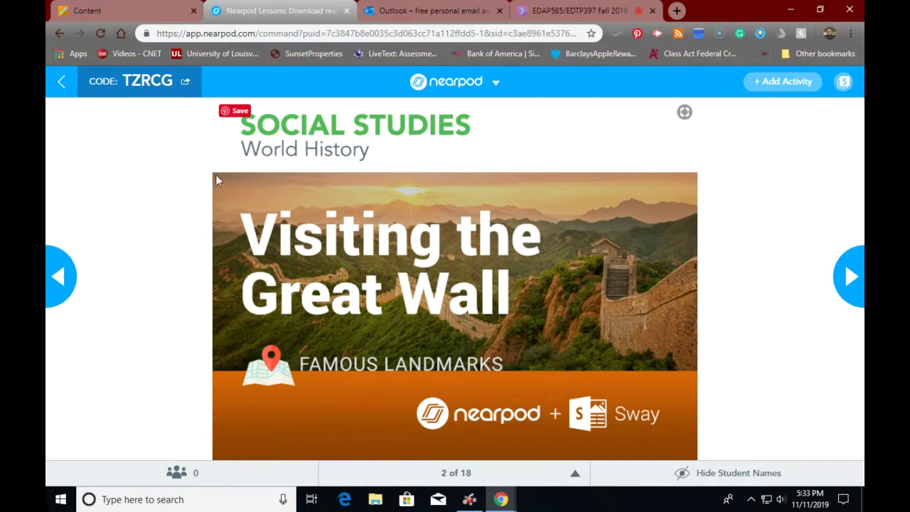
# Leave the live session and launch a new student-paced session of "Visiting the Great Wall" from My Library.
pyautogui.click(64, 81)
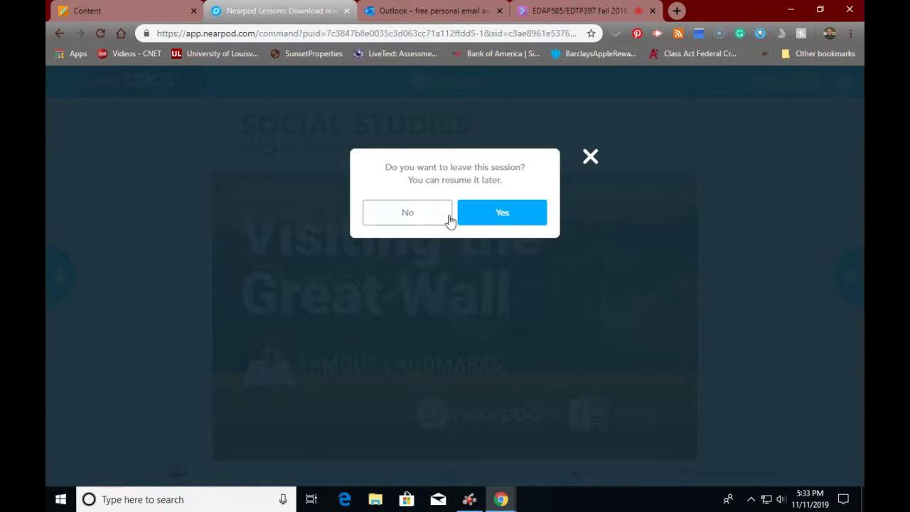
pyautogui.click(505, 221)
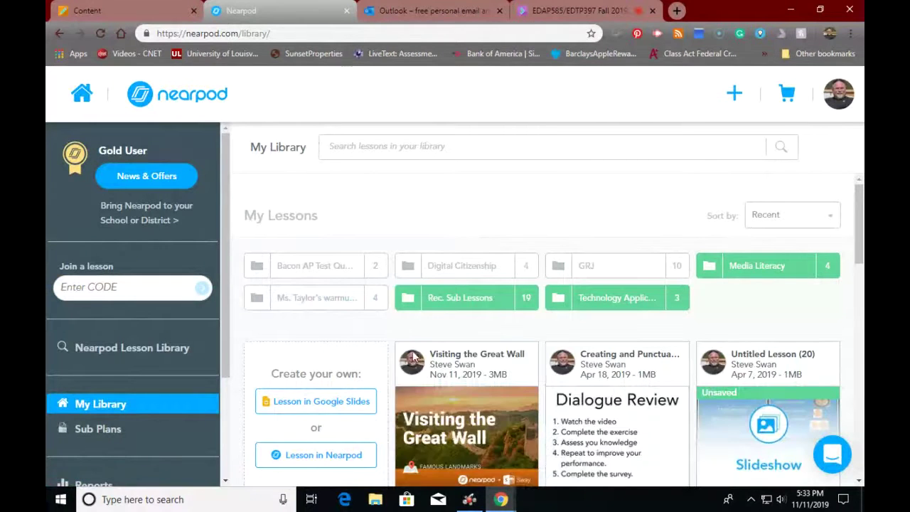
pyautogui.moveTo(455, 398)
pyautogui.scroll(-2, 428, 476)
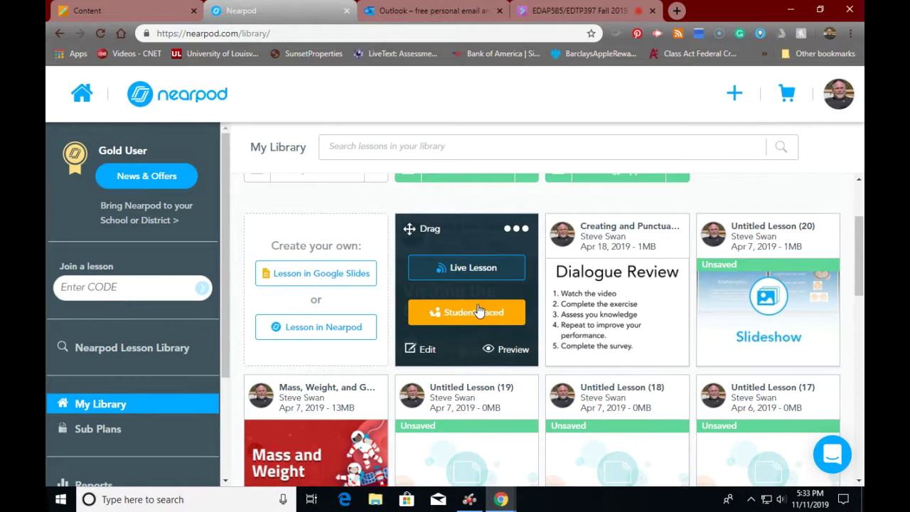
pyautogui.click(479, 310)
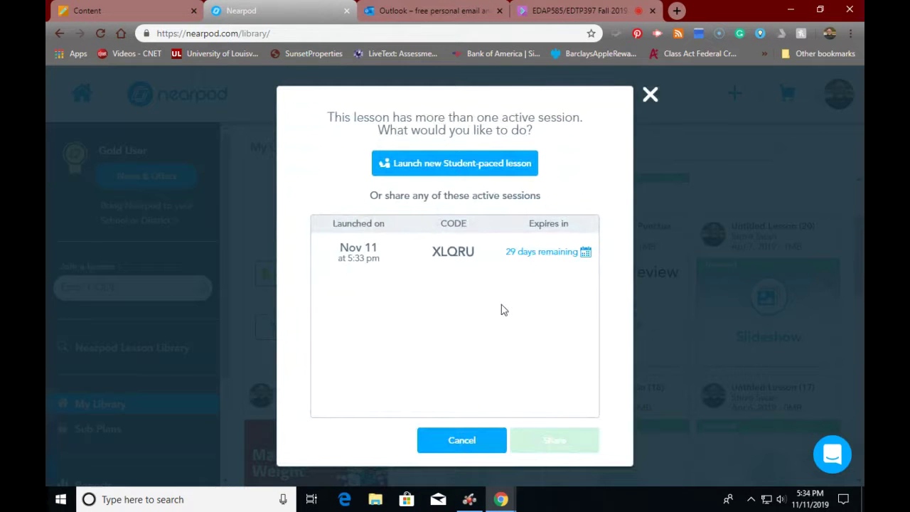
pyautogui.click(431, 165)
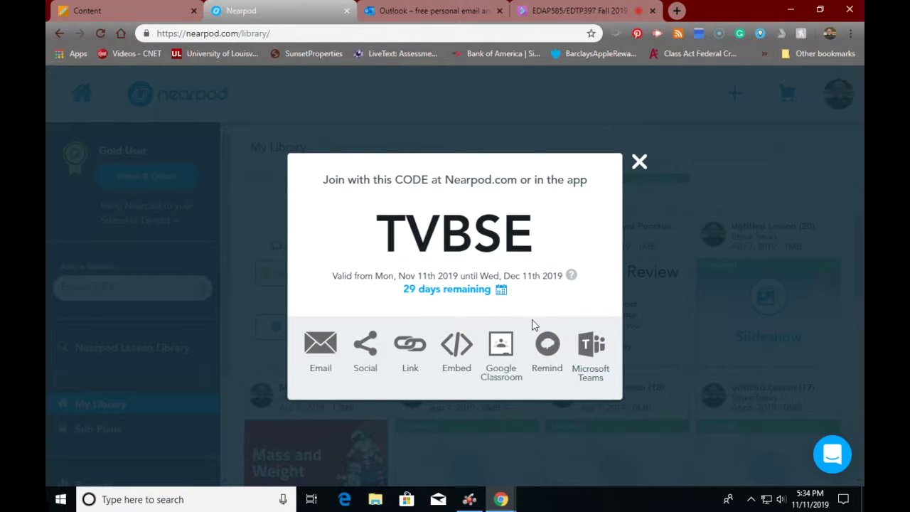
# Share the student-paced session to the 397 class in Google Classroom with the Create assignment action.
pyautogui.click(500, 346)
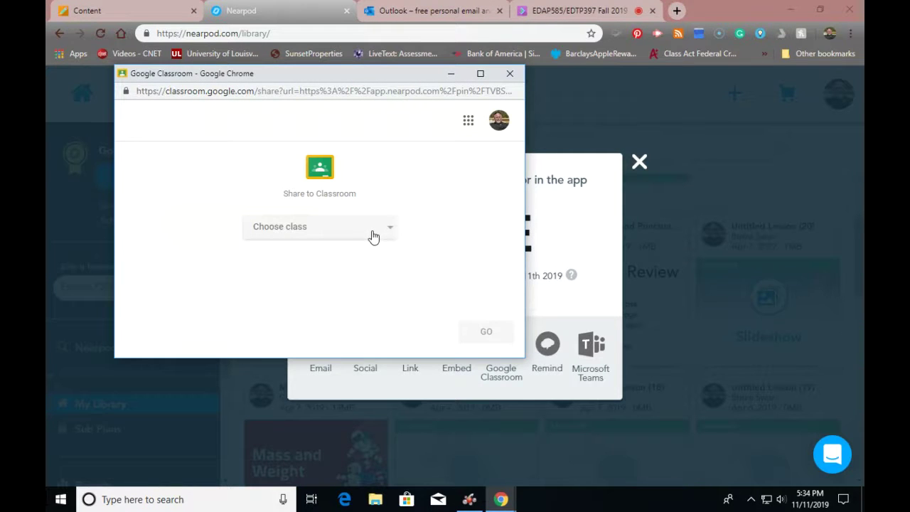
pyautogui.click(373, 237)
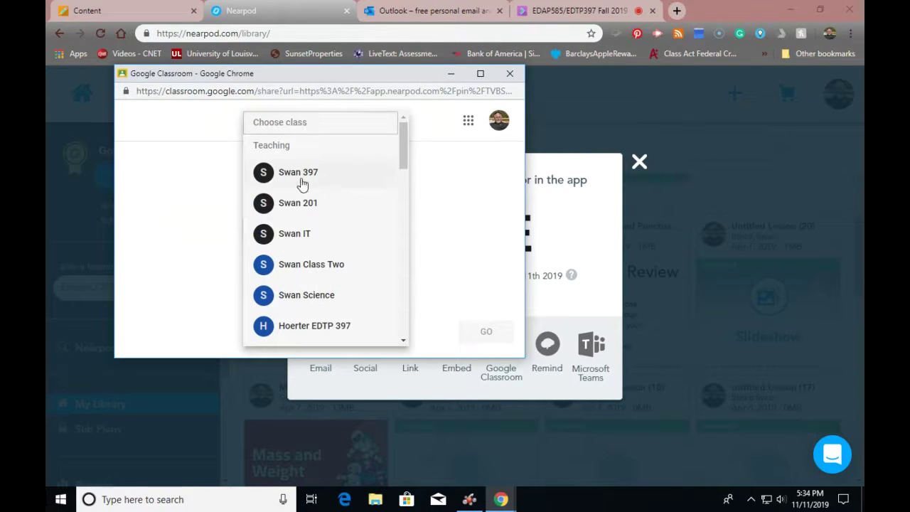
pyautogui.click(301, 179)
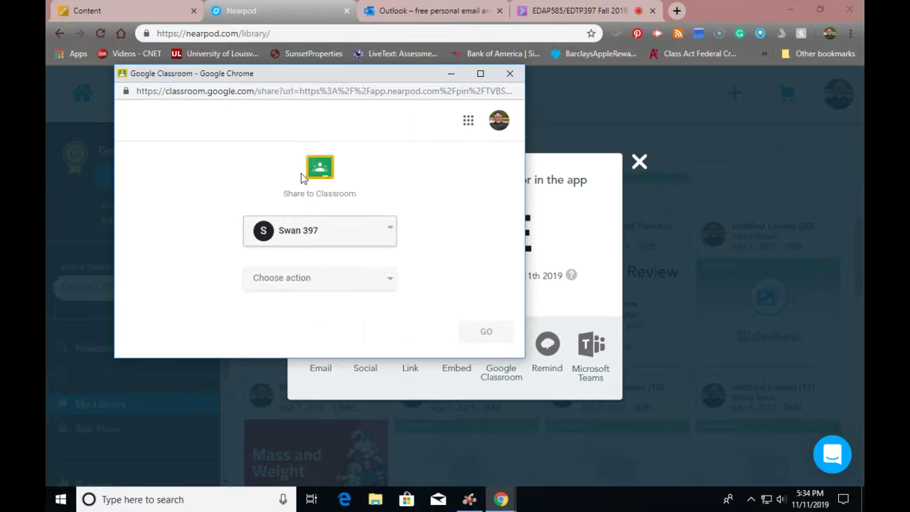
pyautogui.click(317, 284)
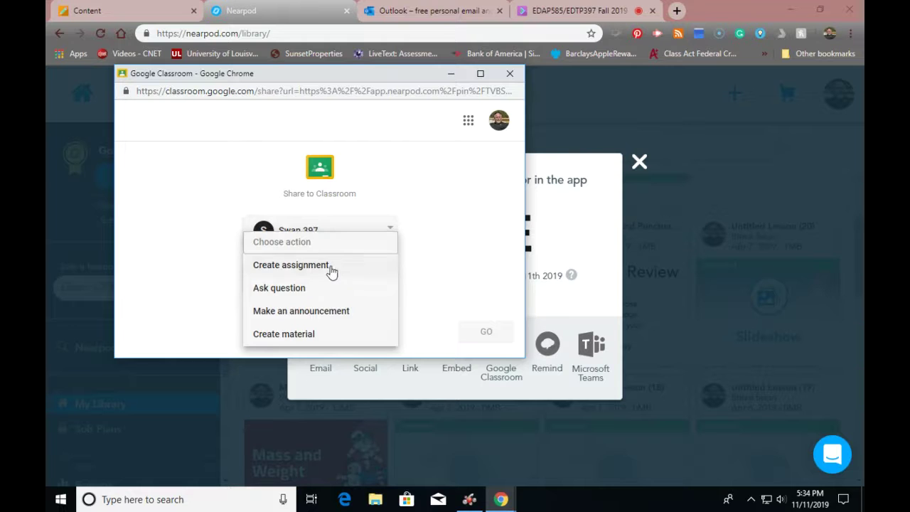
pyautogui.click(328, 267)
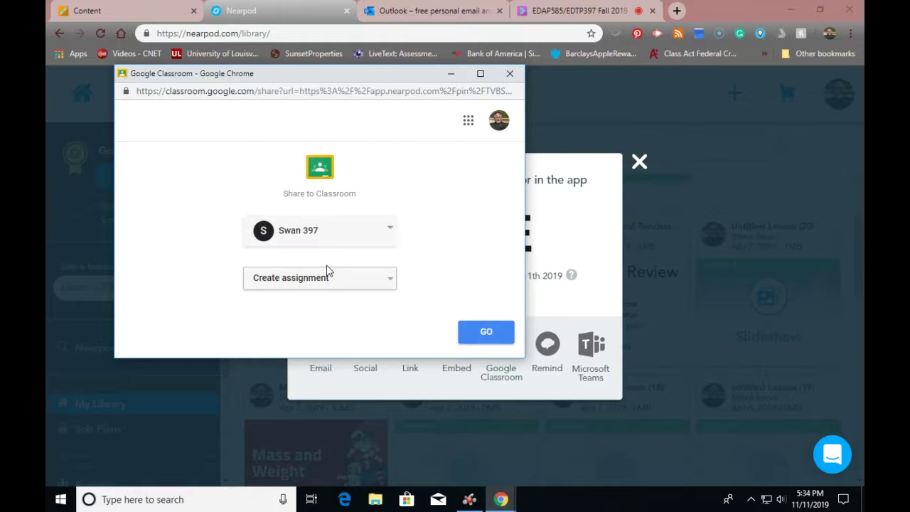
pyautogui.click(497, 337)
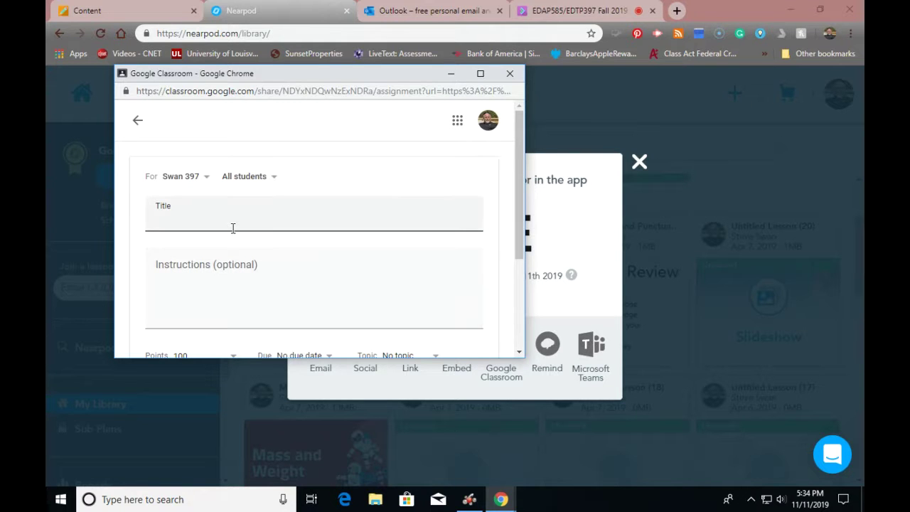
# Title the assignment "Let's do this nearpod to see what you have larnd" and assign it to all students.
pyautogui.write("Let's do this nearpod ")
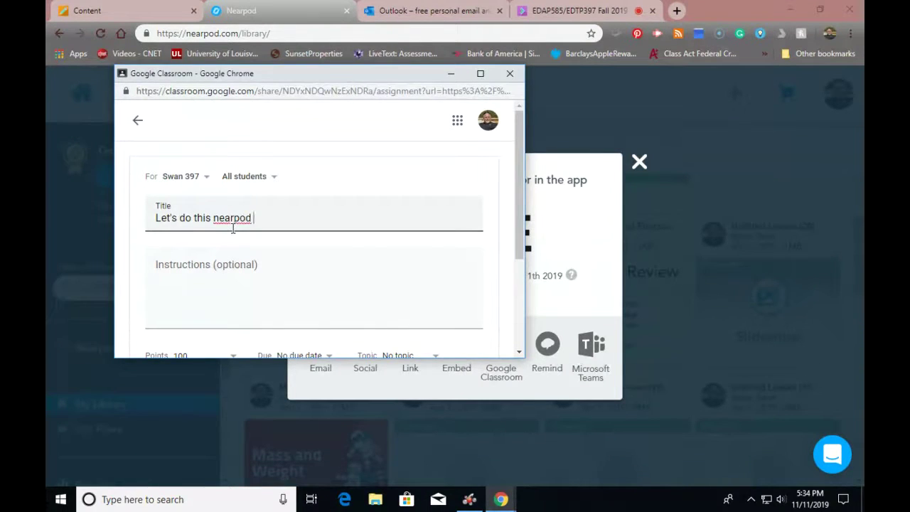
pyautogui.write('to see what you ')
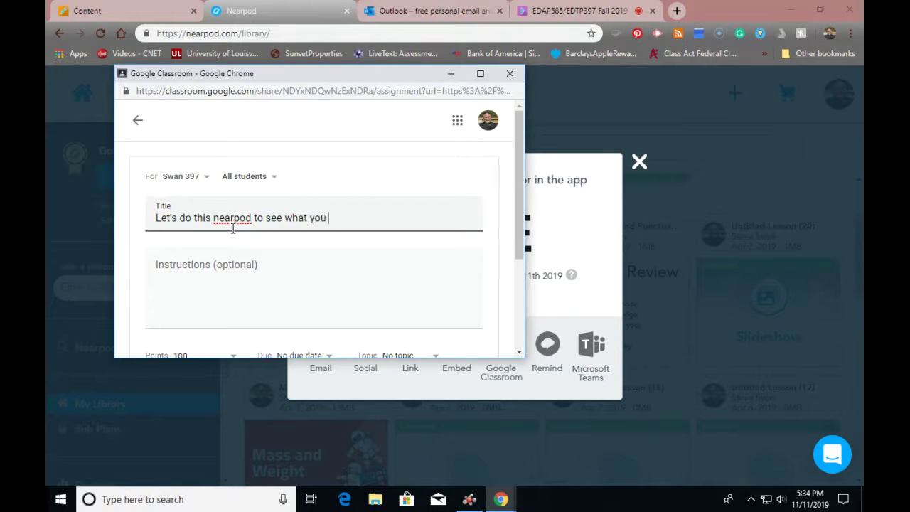
pyautogui.write('have larnd')
pyautogui.scroll(-3, 240, 274)
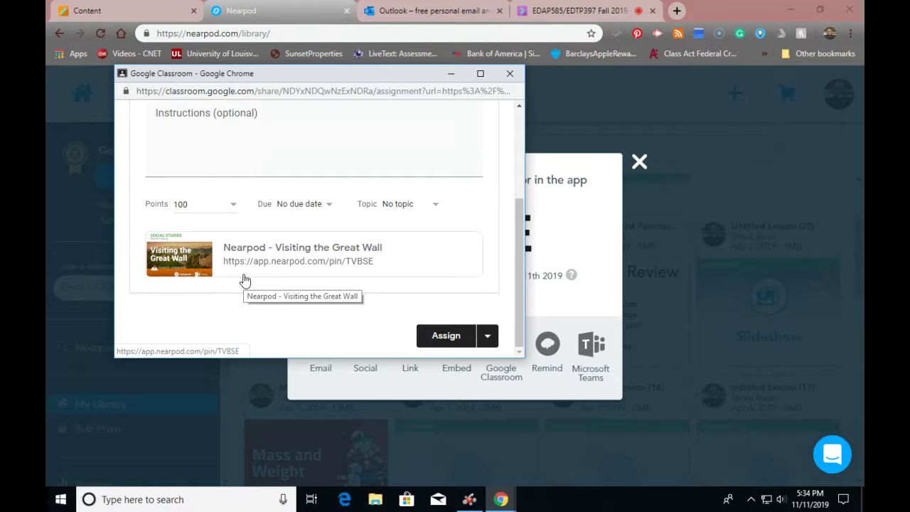
pyautogui.click(448, 344)
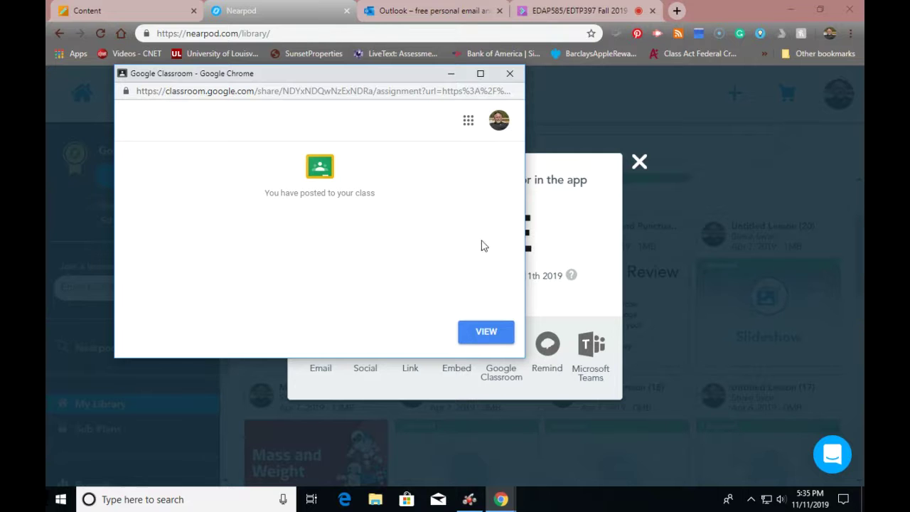
# View the posted assignment in the Google Classroom stream and look through the earlier class posts.
pyautogui.click(485, 333)
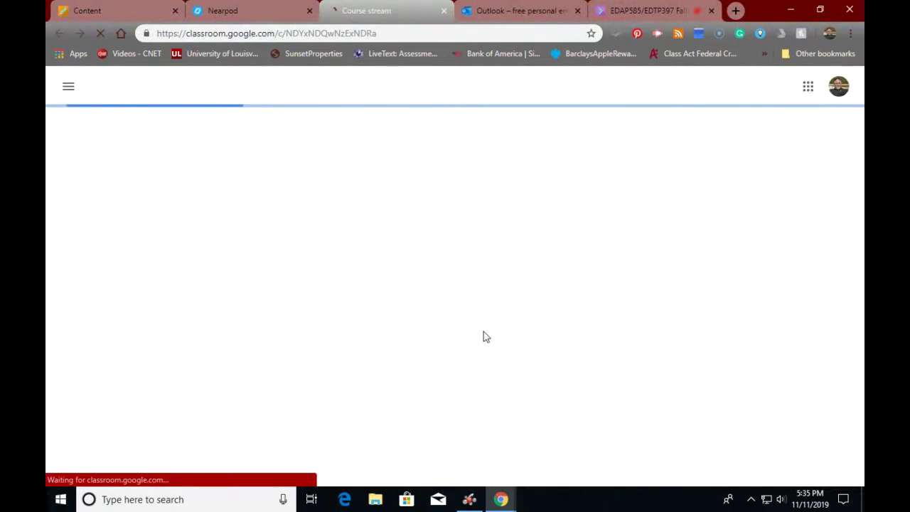
pyautogui.scroll(-7, 274, 315)
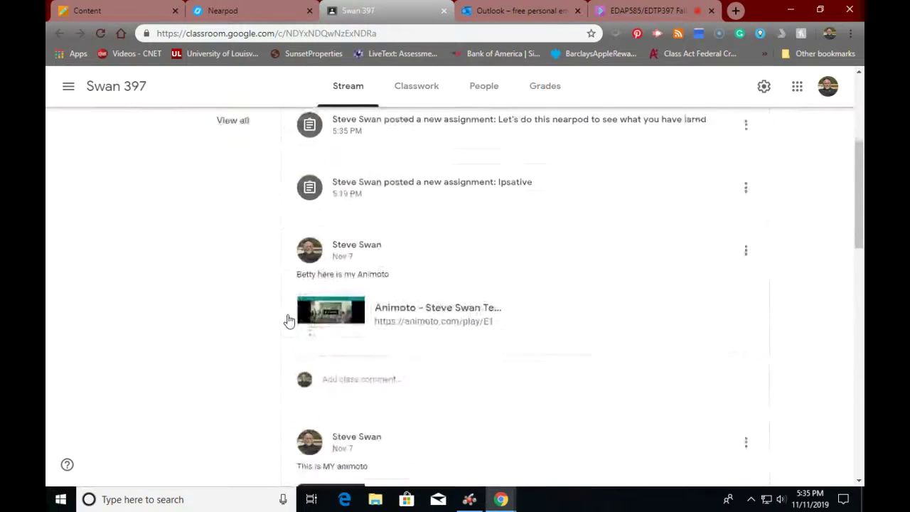
pyautogui.scroll(5, 288, 318)
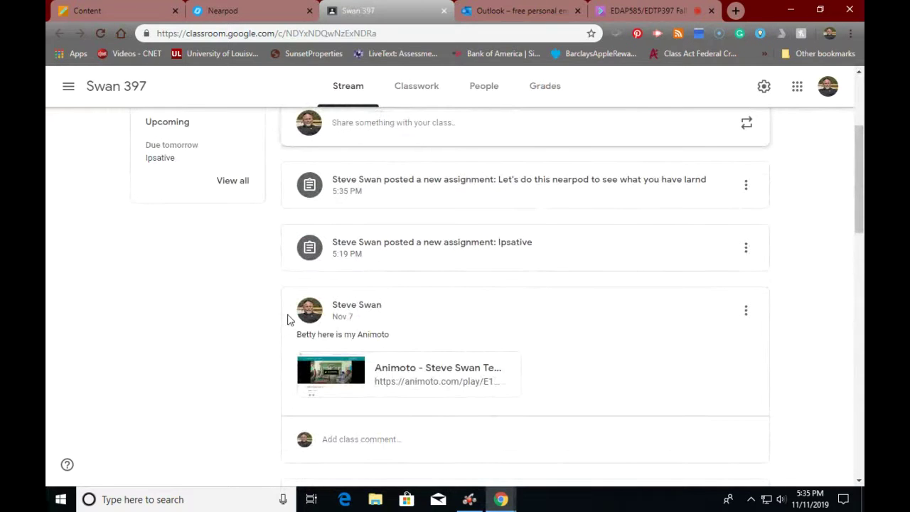
pyautogui.scroll(-5, 287, 320)
pyautogui.scroll(-7, 288, 320)
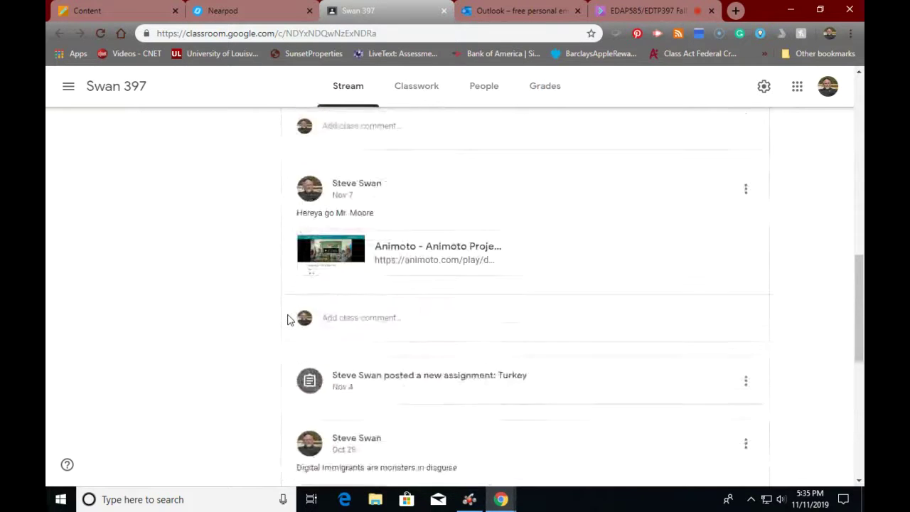
pyautogui.scroll(-6, 288, 320)
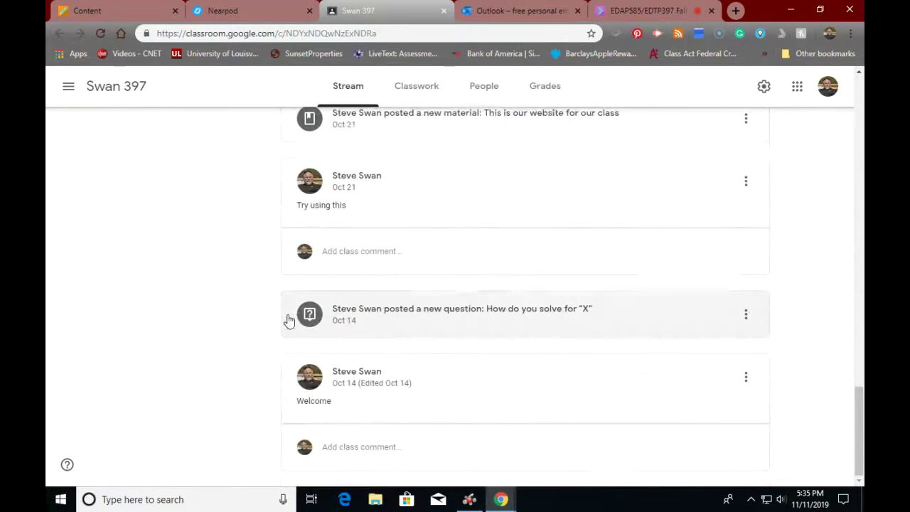
pyautogui.scroll(20, 288, 320)
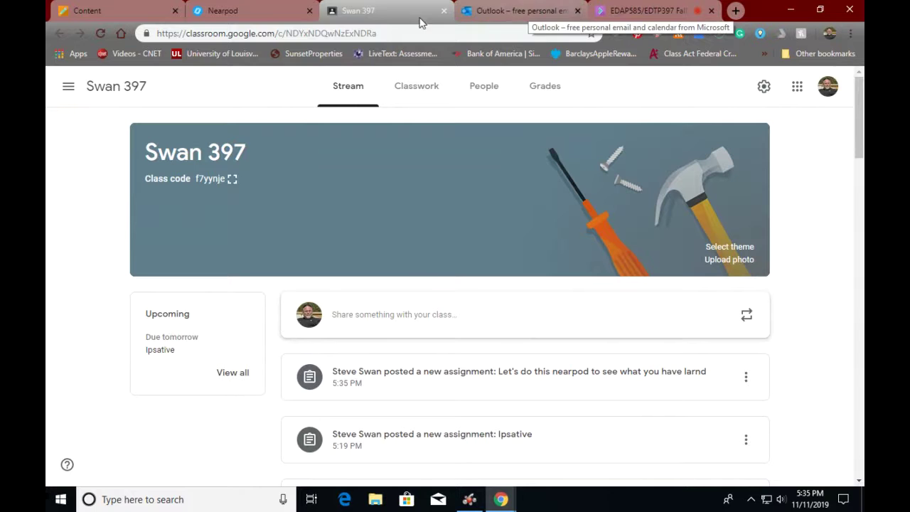
# Return to the Nearpod library, close the session's sharing options, and create a new lesson in Nearpod.
pyautogui.click(260, 15)
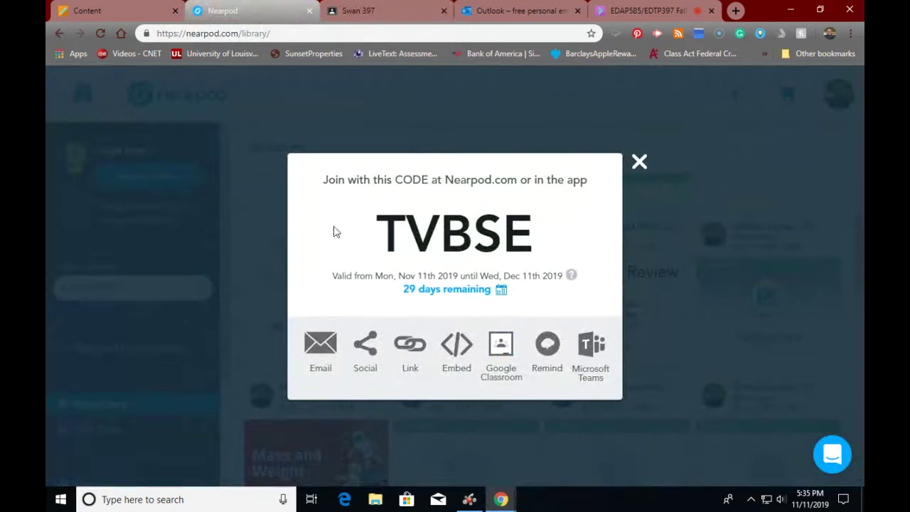
pyautogui.click(639, 163)
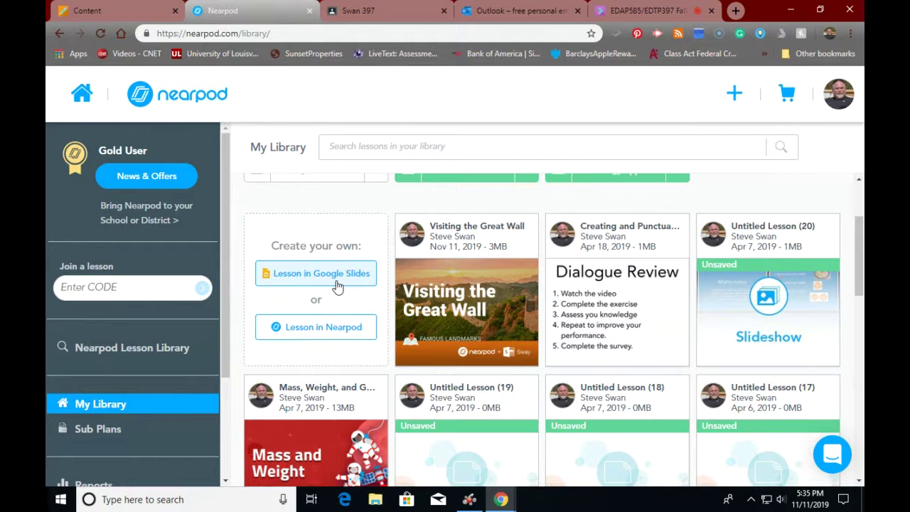
pyautogui.click(733, 93)
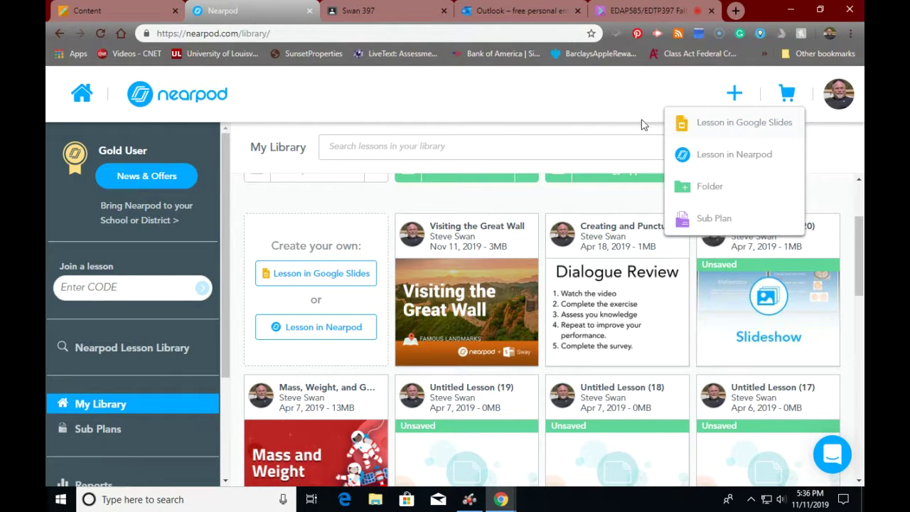
pyautogui.click(733, 155)
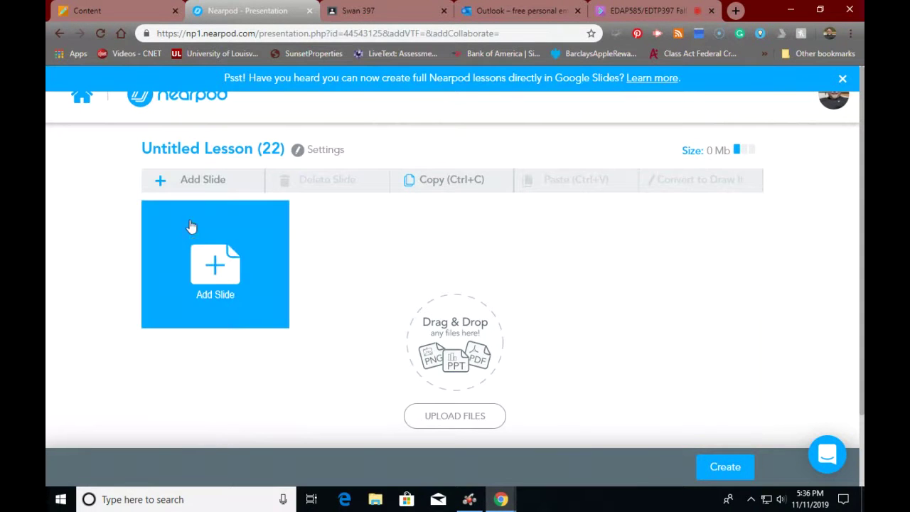
# Open the content options for a new slide and look through the available content types, including Sway, Slideshow, Video and Audio.
pyautogui.click(203, 264)
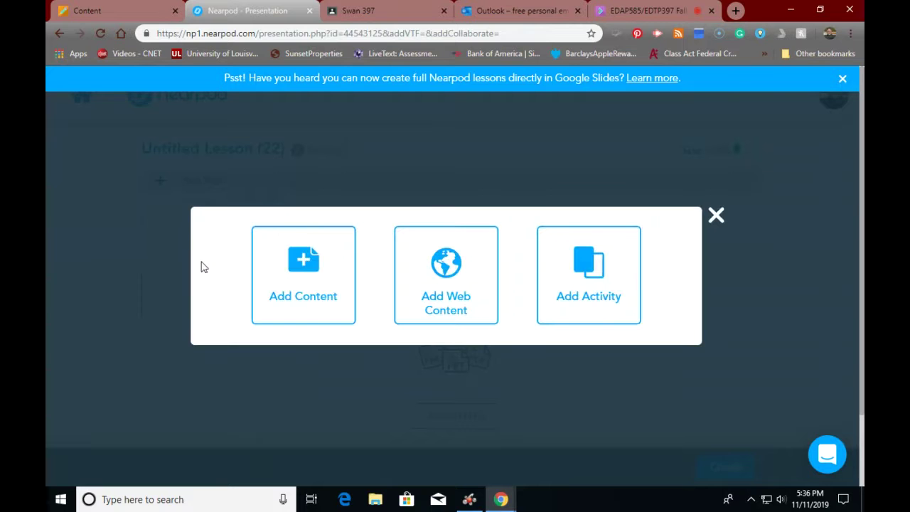
pyautogui.click(283, 276)
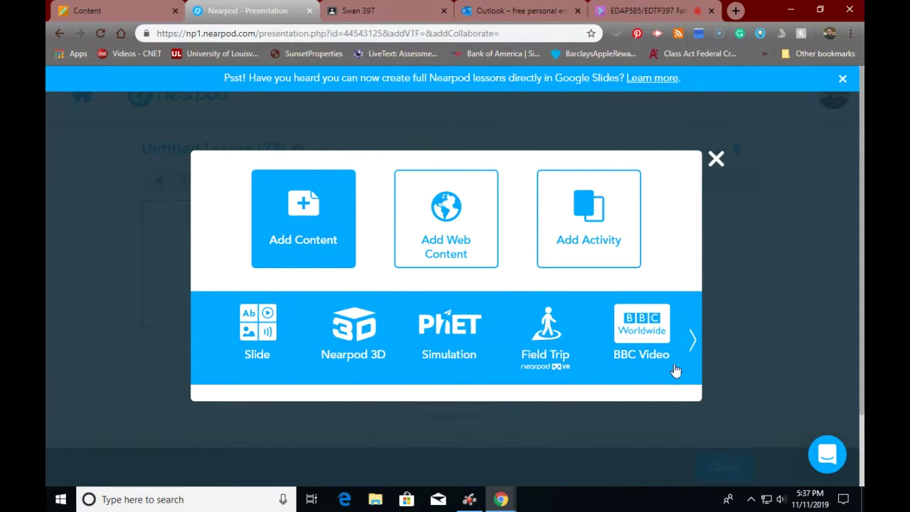
pyautogui.click(692, 341)
pyautogui.click(693, 341)
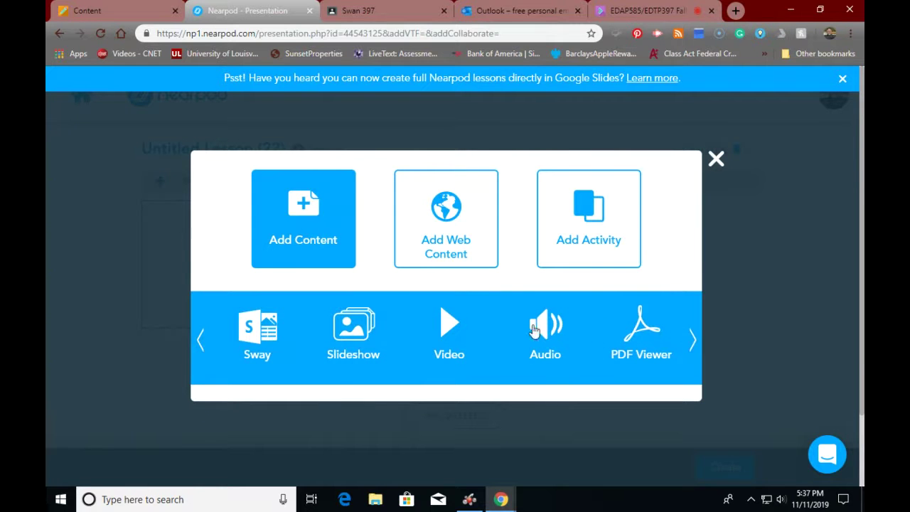
pyautogui.click(202, 340)
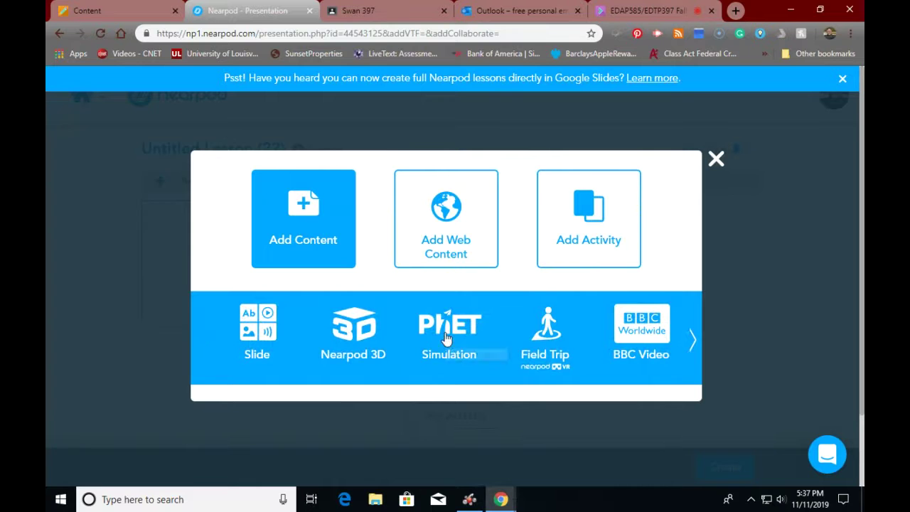
# Add the PhET simulation "Area Model Multiplication" (Game) from the Math: Elementary School category to the lesson.
pyautogui.click(436, 341)
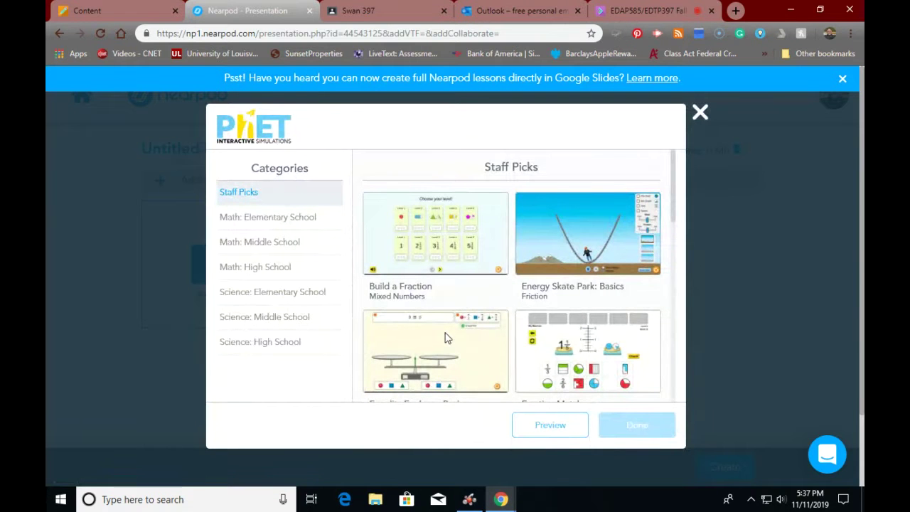
pyautogui.scroll(-1, 353, 272)
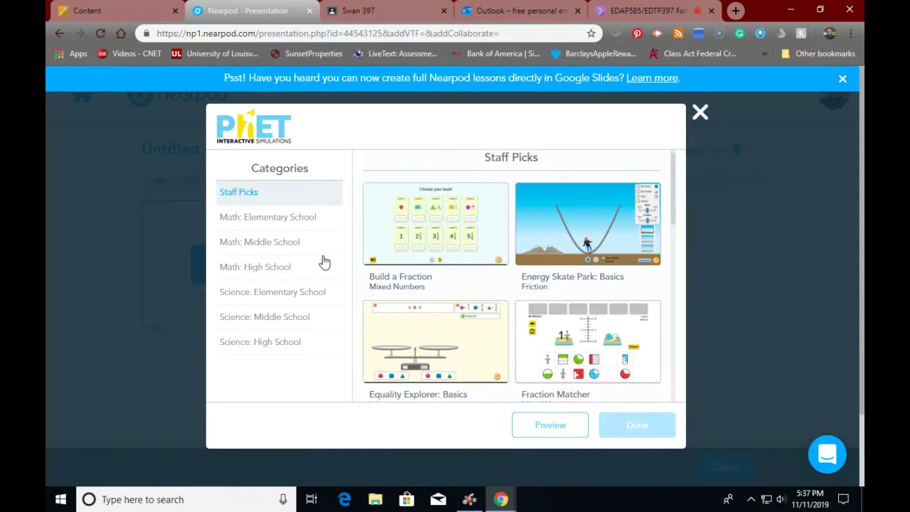
pyautogui.click(293, 222)
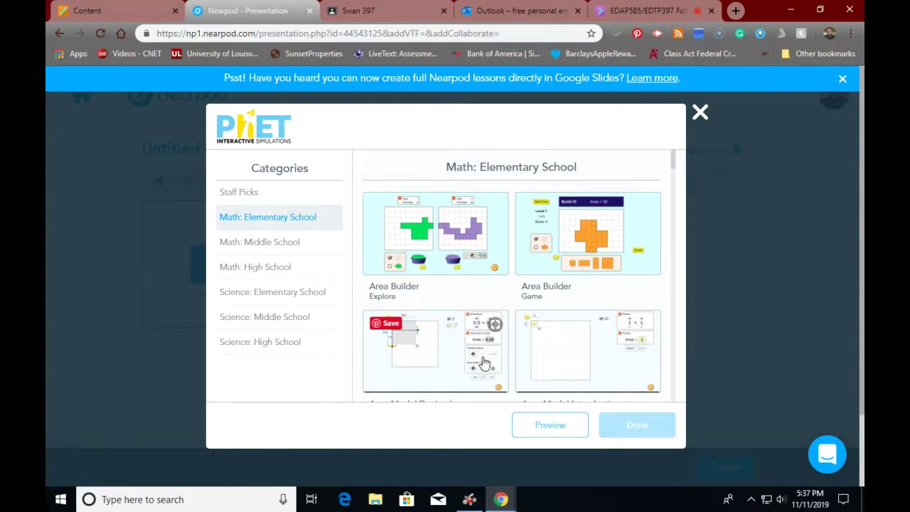
pyautogui.scroll(-1, 450, 350)
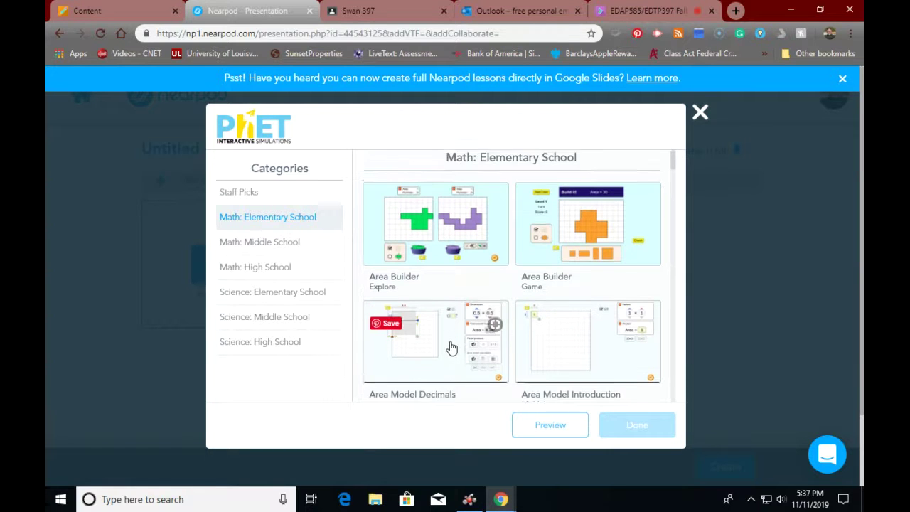
pyautogui.scroll(-3, 450, 350)
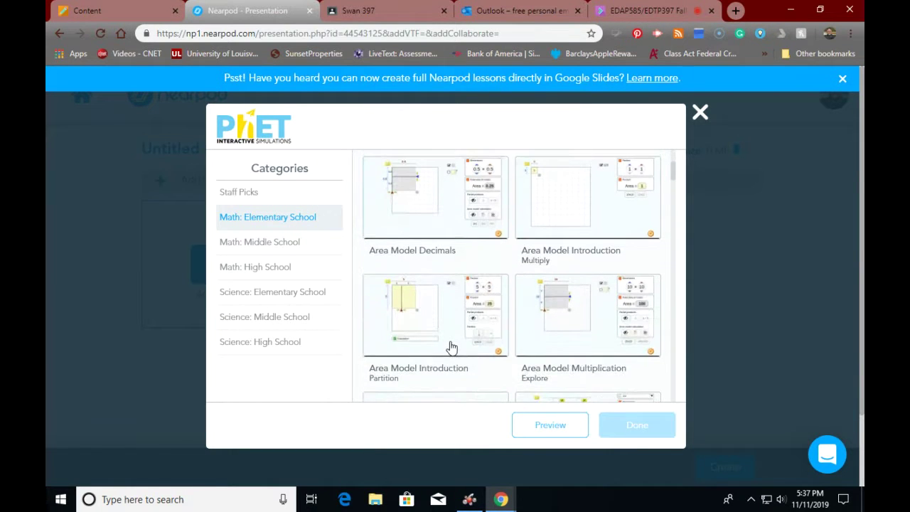
pyautogui.scroll(2, 450, 345)
pyautogui.scroll(-3, 434, 292)
pyautogui.scroll(-1, 438, 301)
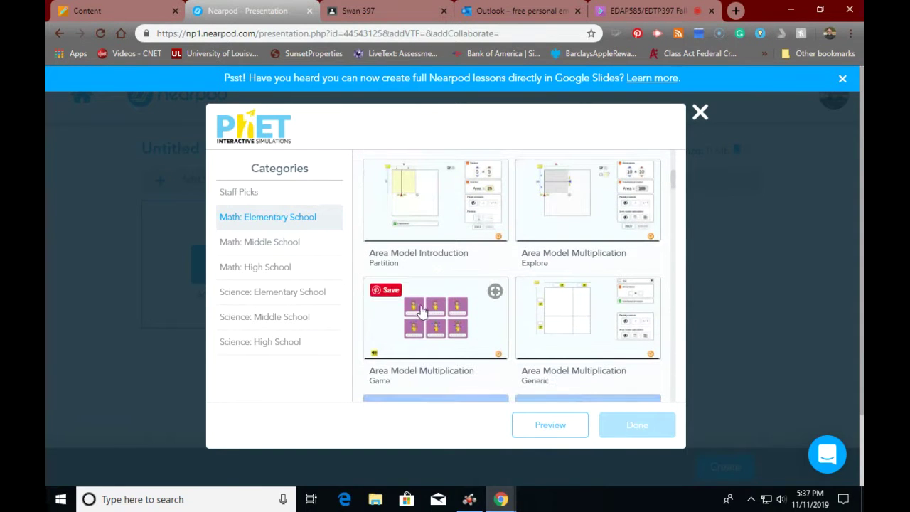
pyautogui.click(383, 325)
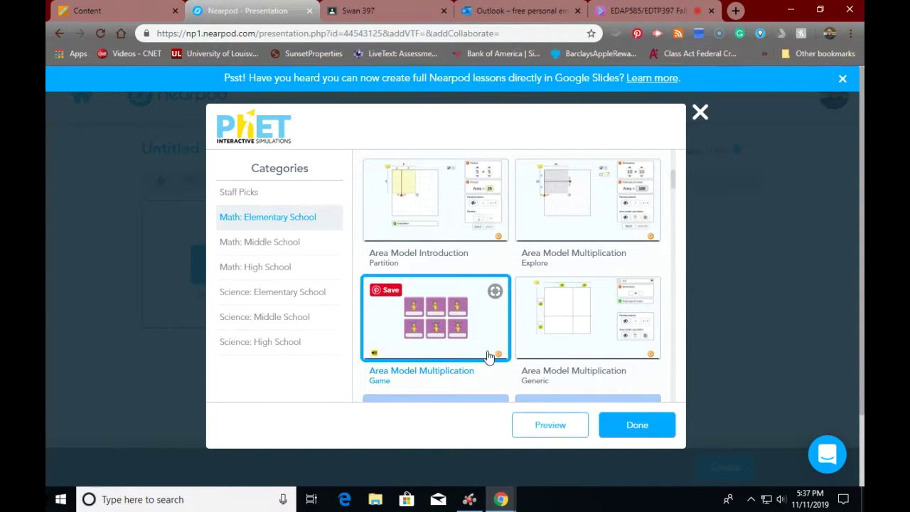
pyautogui.click(662, 428)
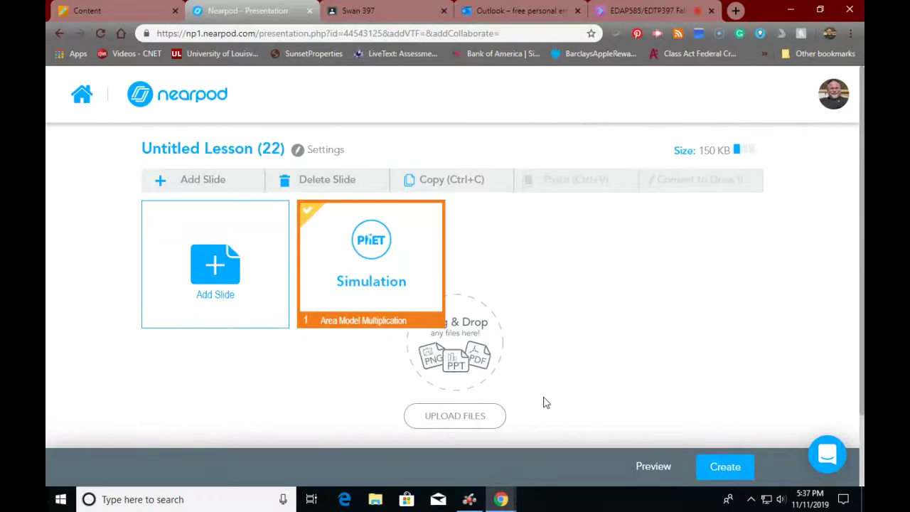
# Add a new content slide with a text body and title it "Directions".
pyautogui.click(214, 267)
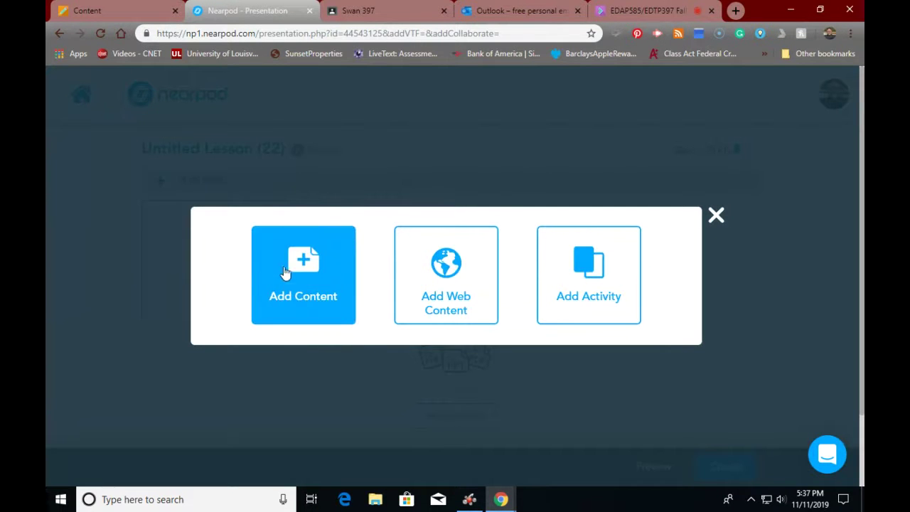
pyautogui.click(291, 270)
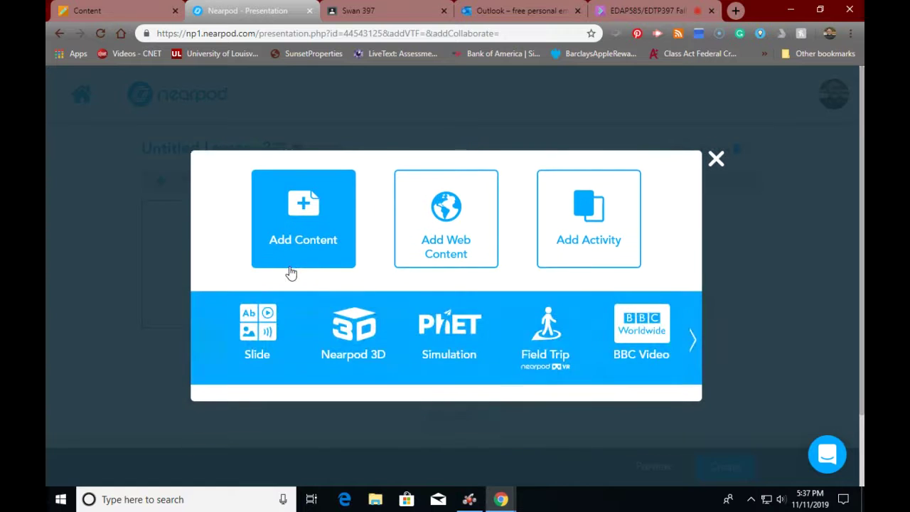
pyautogui.click(263, 340)
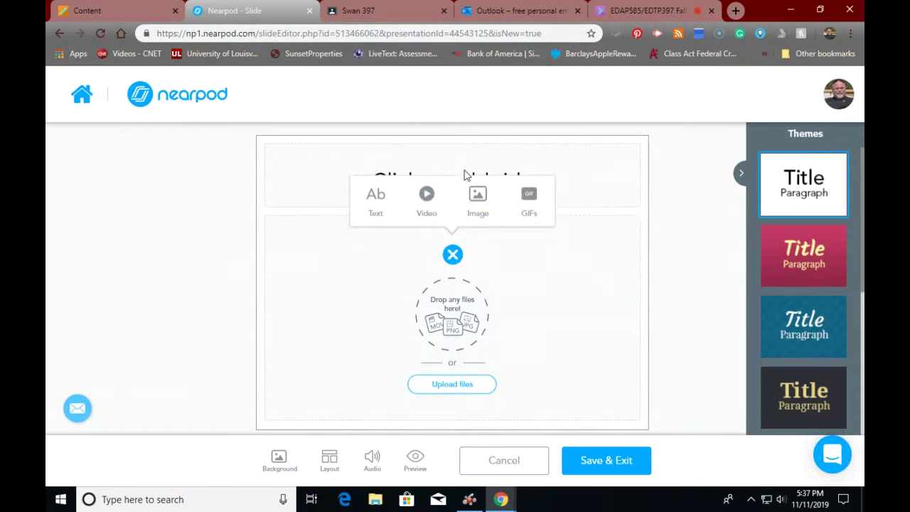
pyautogui.click(374, 204)
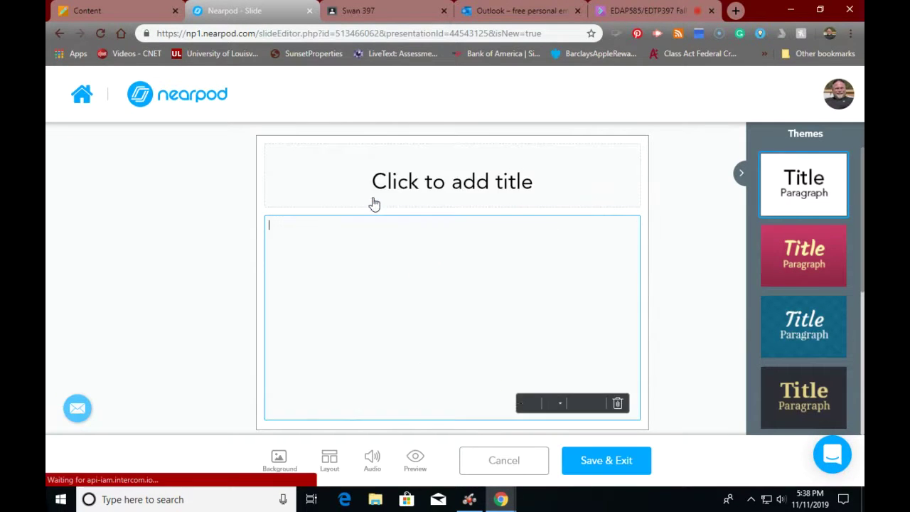
pyautogui.click(442, 175)
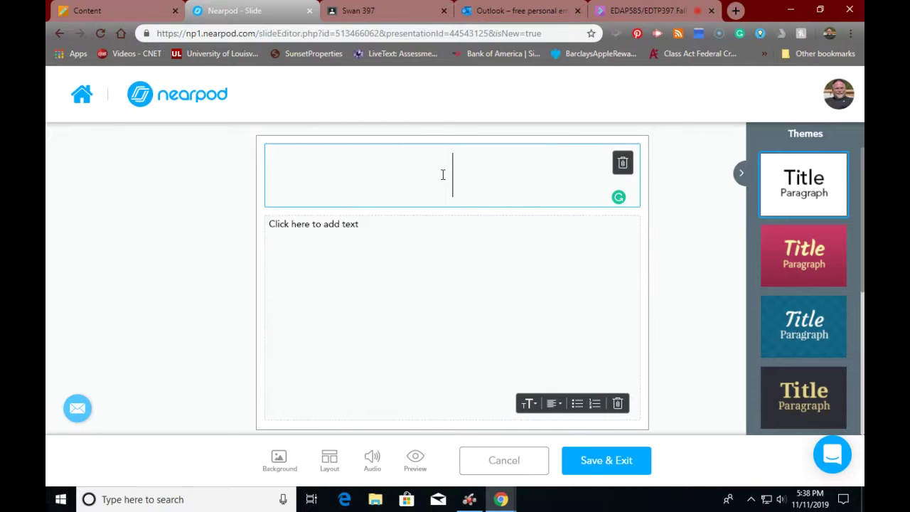
pyautogui.write('Direc')
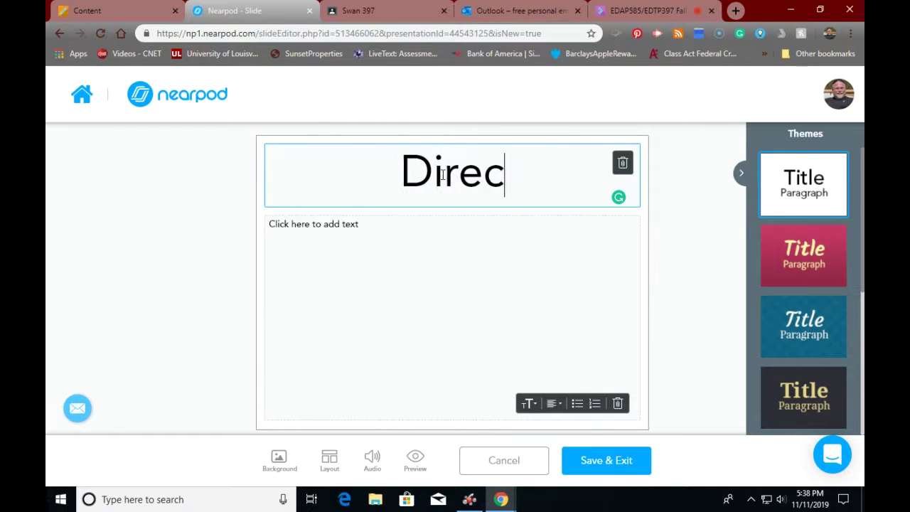
pyautogui.write('tions')
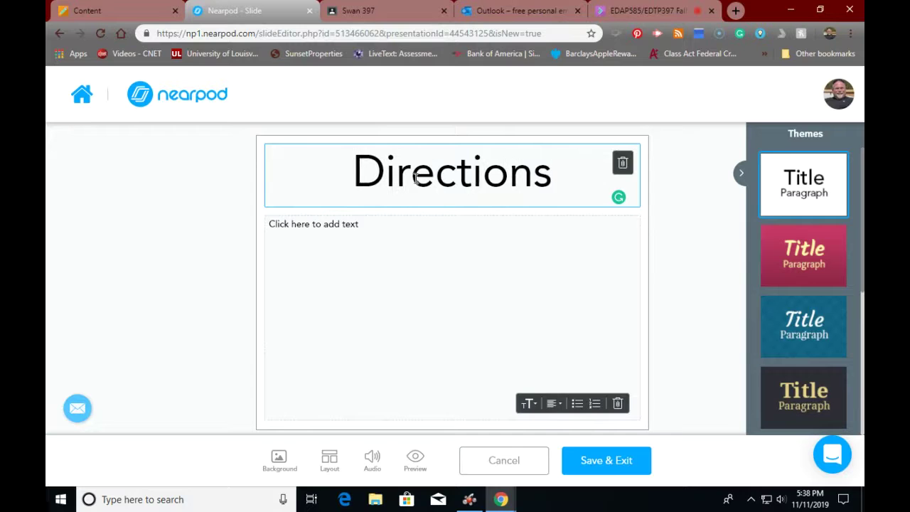
# Enter "Experience the area formation tutorial" as the body text, and save the Directions slide ahead of the PhET simulation.
pyautogui.click(344, 227)
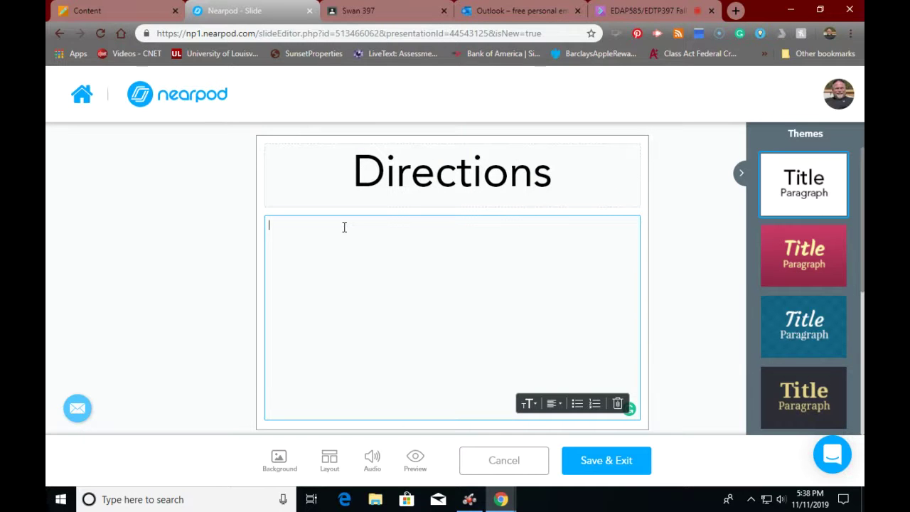
pyautogui.write('Expe')
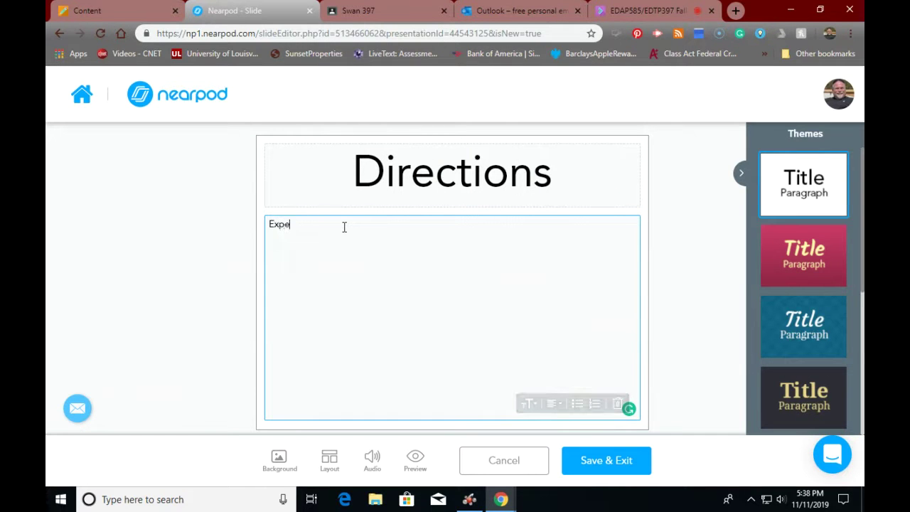
pyautogui.write('riencxe the are')
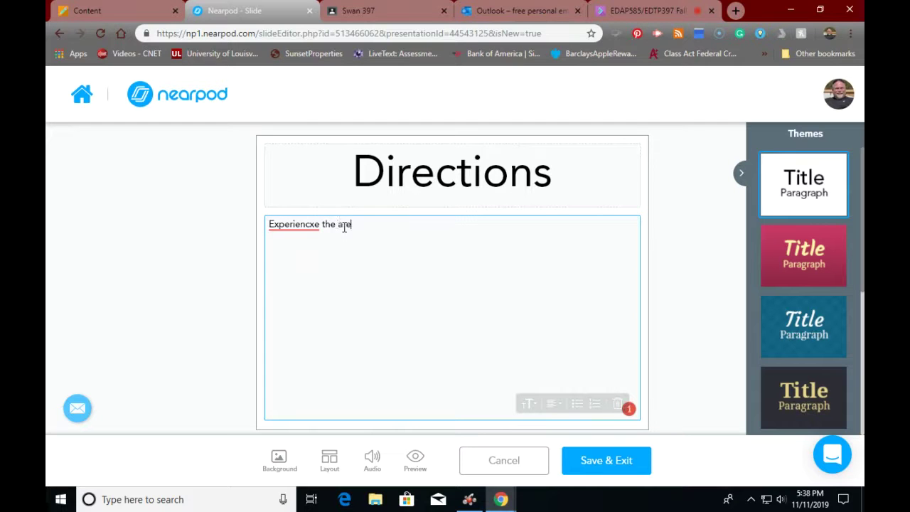
pyautogui.write('a formation tutorial')
pyautogui.rightClick(281, 224)
pyautogui.click(288, 242)
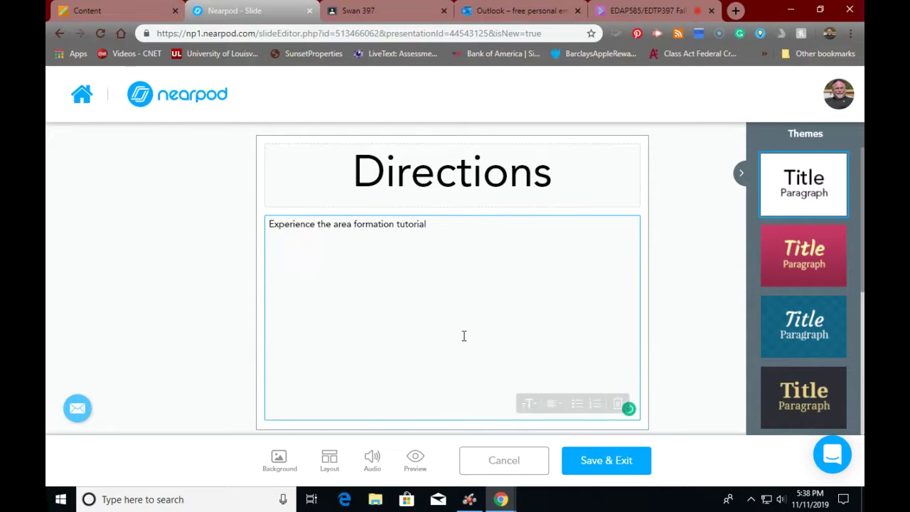
pyautogui.click(590, 466)
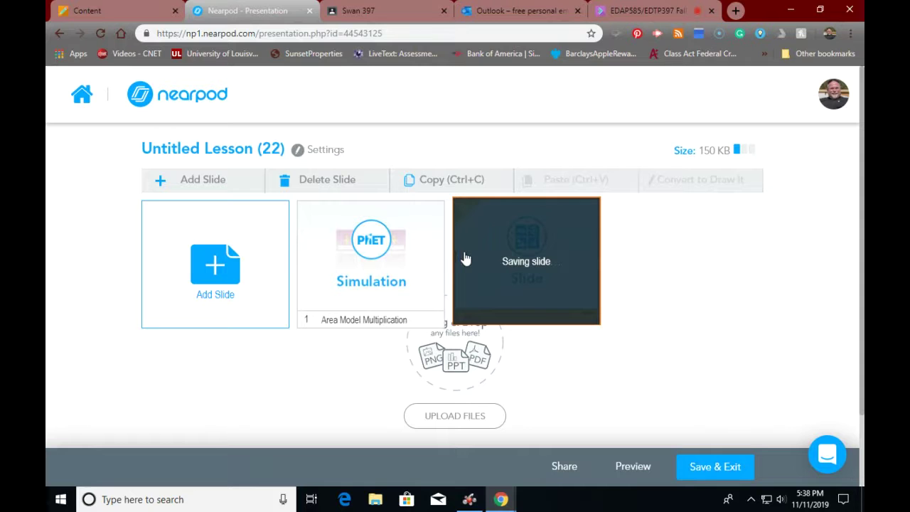
pyautogui.moveTo(494, 268); pyautogui.dragTo(321, 271)
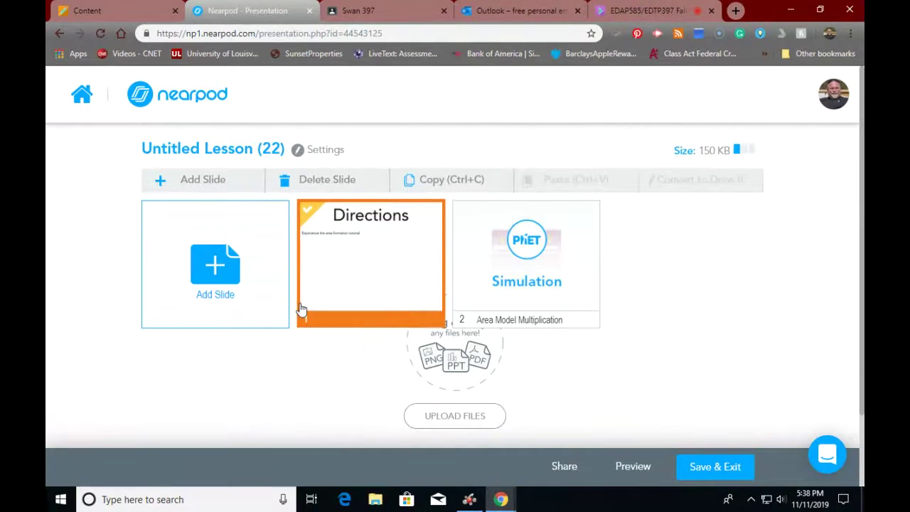
# Open the Nearpod 3D content for another slide and browse the models in the Environment category.
pyautogui.click(236, 279)
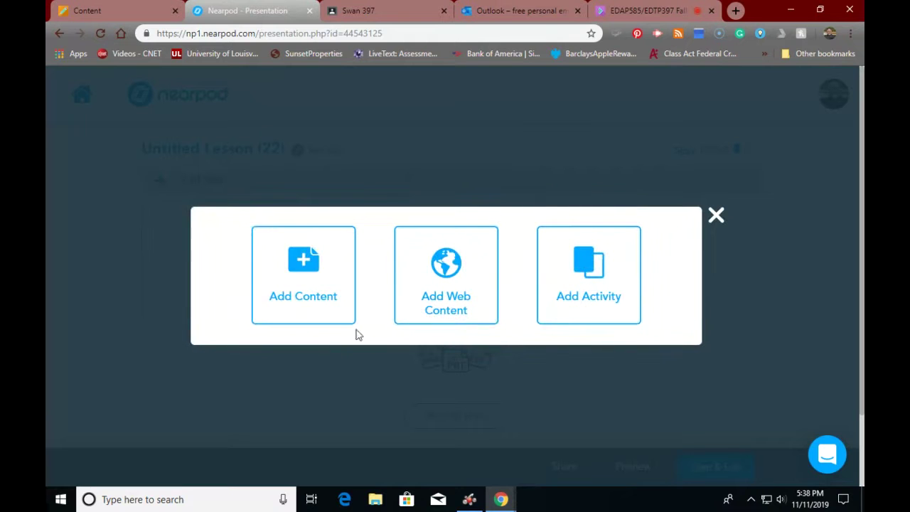
pyautogui.click(311, 273)
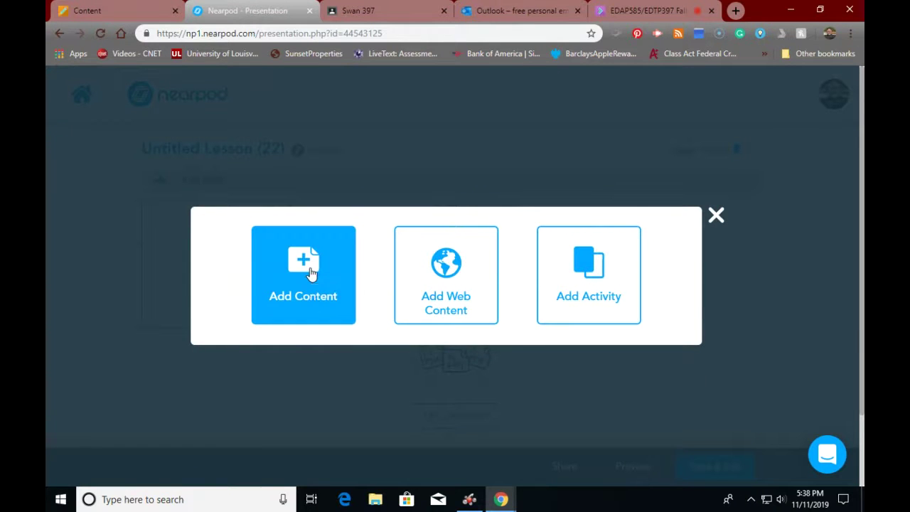
pyautogui.click(354, 331)
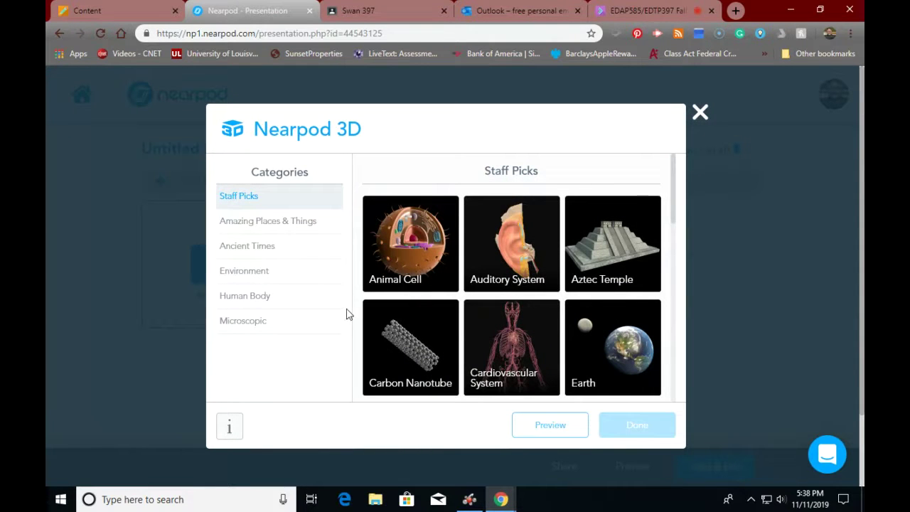
pyautogui.click(239, 276)
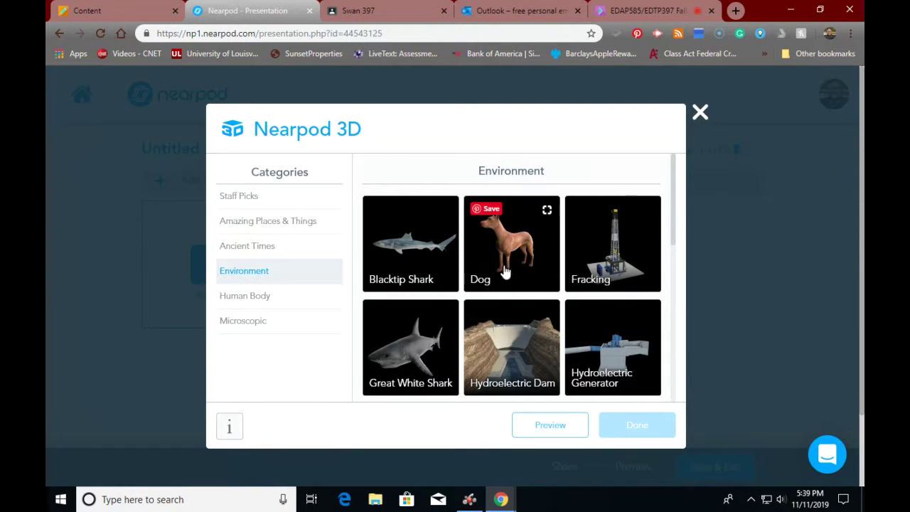
pyautogui.scroll(-3, 515, 269)
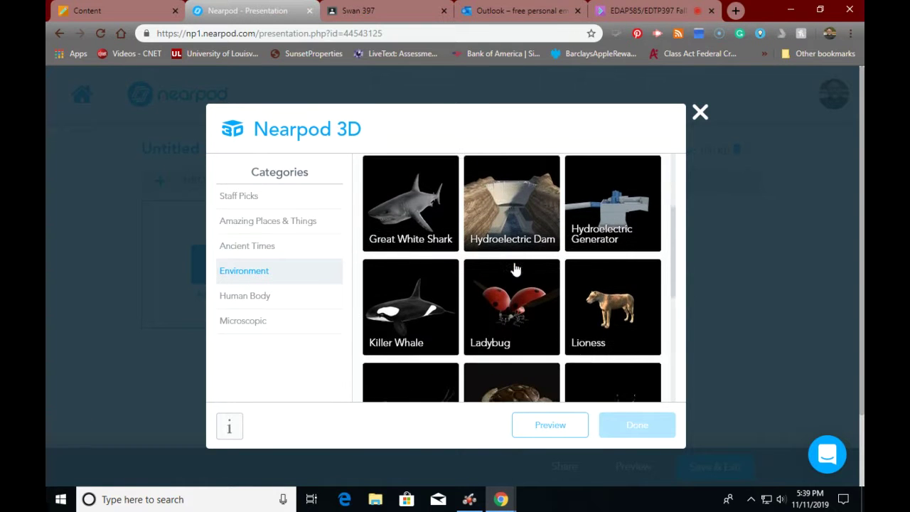
pyautogui.scroll(-1, 515, 269)
pyautogui.scroll(-3, 516, 268)
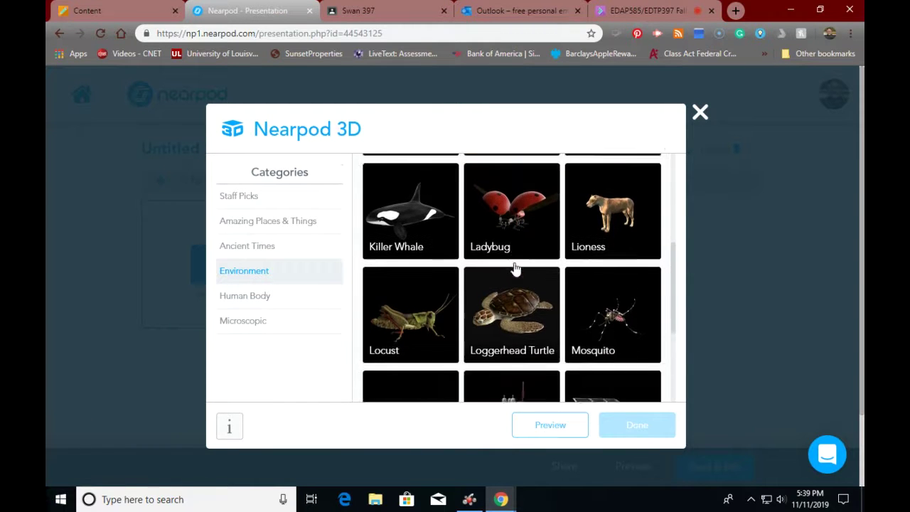
pyautogui.scroll(-1, 515, 269)
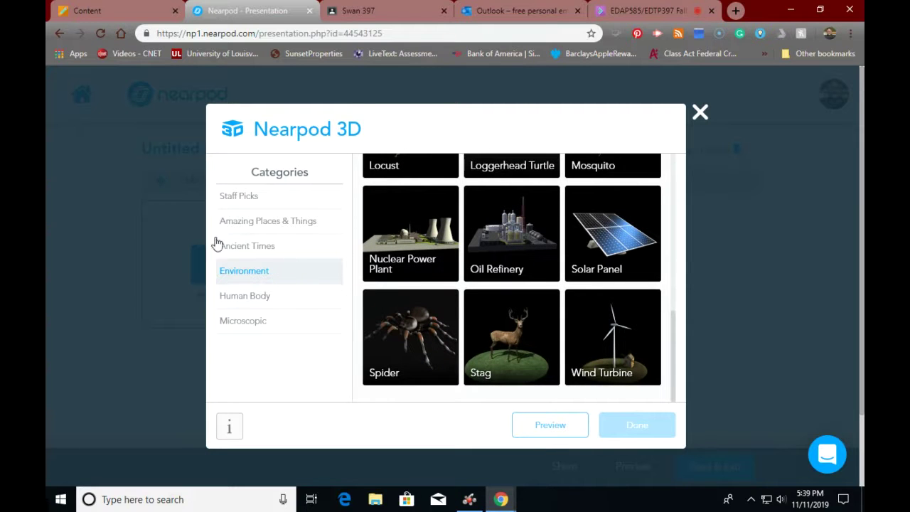
# Add the Saturn model from the Amazing Places & Things category to the lesson as a Nearpod 3D slide.
pyautogui.click(259, 229)
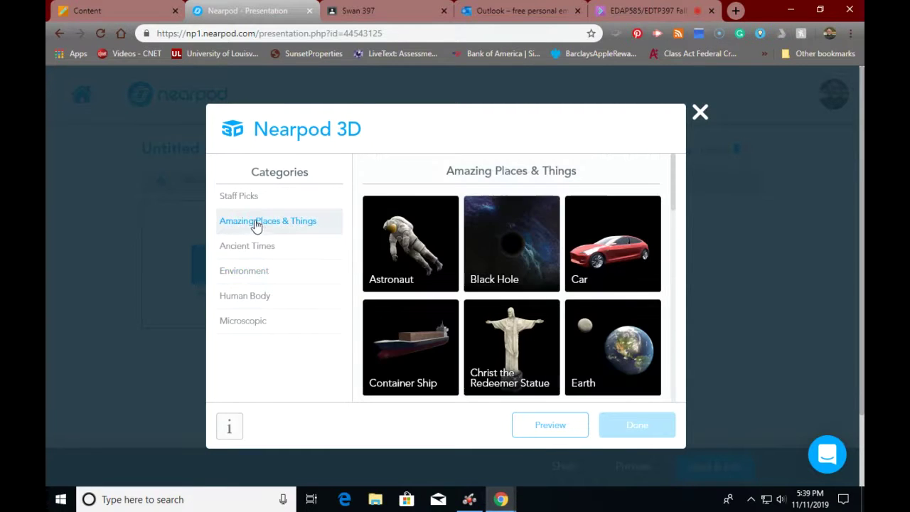
pyautogui.scroll(-1, 439, 300)
pyautogui.scroll(-1, 441, 302)
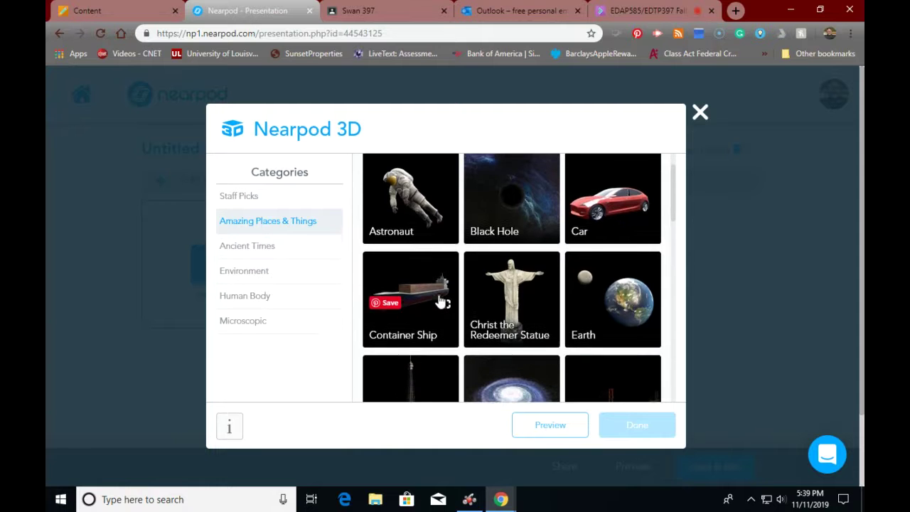
pyautogui.scroll(-3, 439, 302)
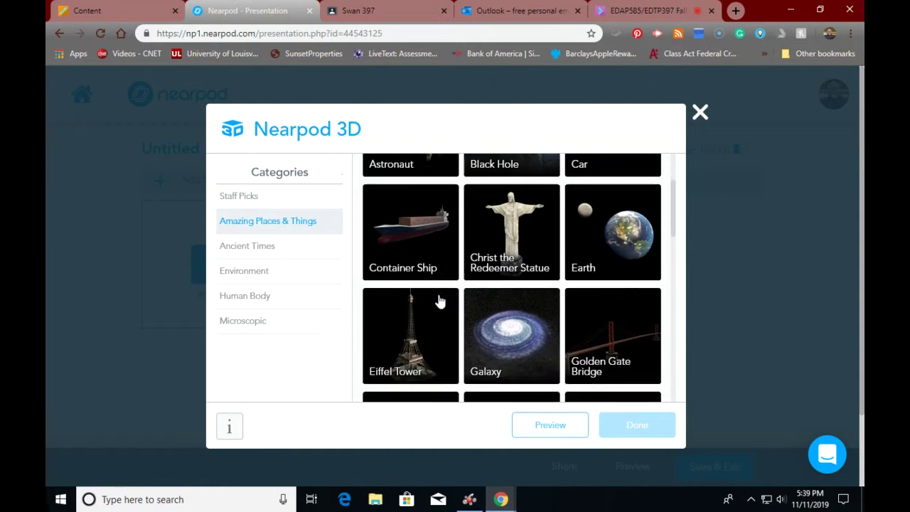
pyautogui.scroll(-5, 439, 302)
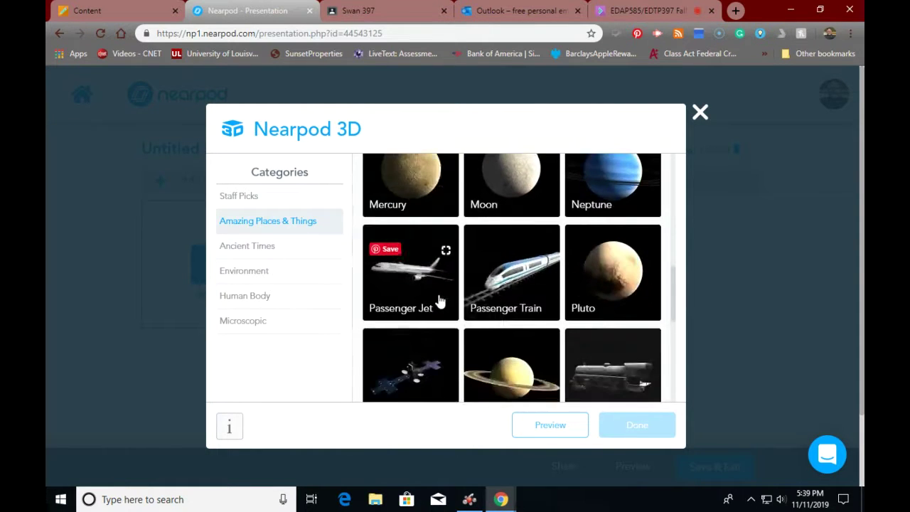
pyautogui.scroll(-3, 439, 302)
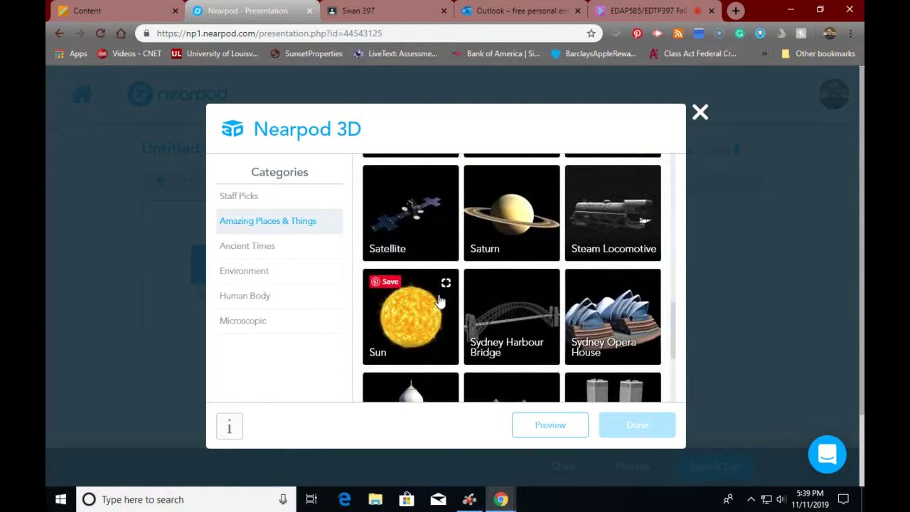
pyautogui.scroll(4, 440, 303)
pyautogui.scroll(-1, 440, 303)
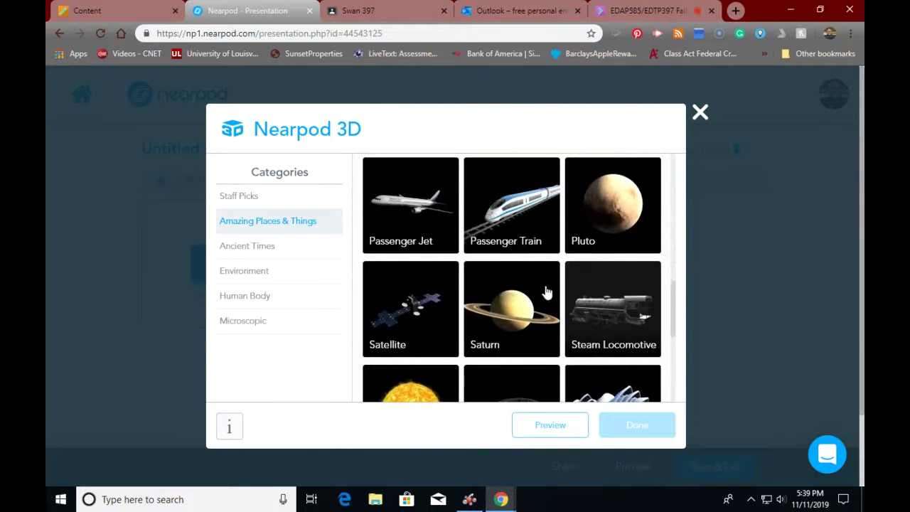
pyautogui.click(515, 302)
pyautogui.click(644, 438)
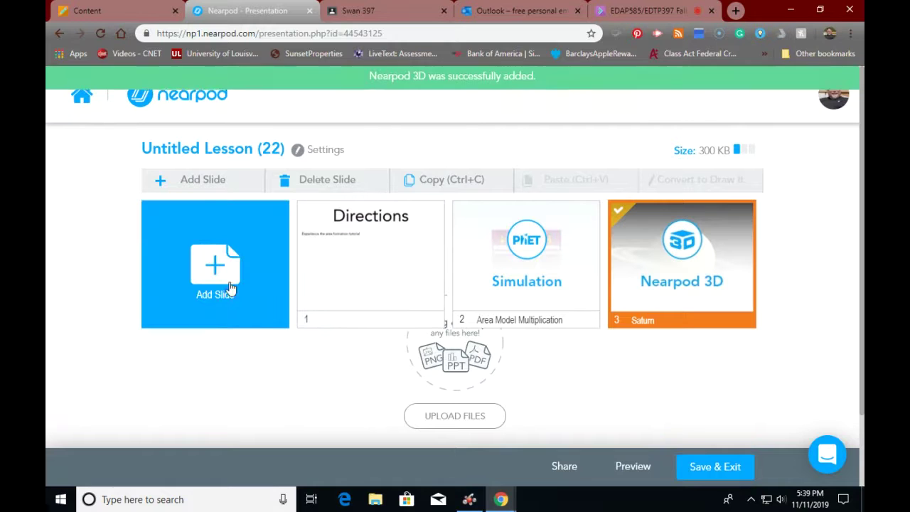
# Browse the activity types available for a new slide, view the Memory Test setup, and close it without adding it.
pyautogui.click(206, 280)
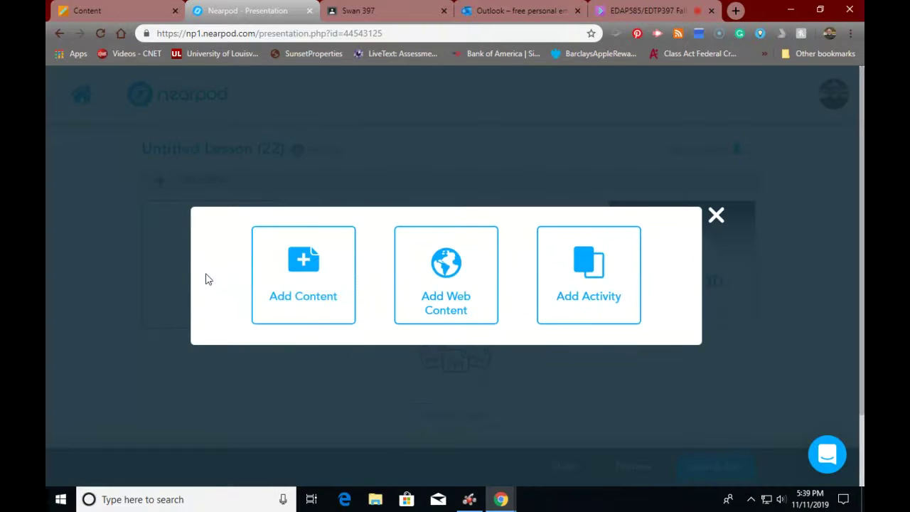
pyautogui.click(593, 293)
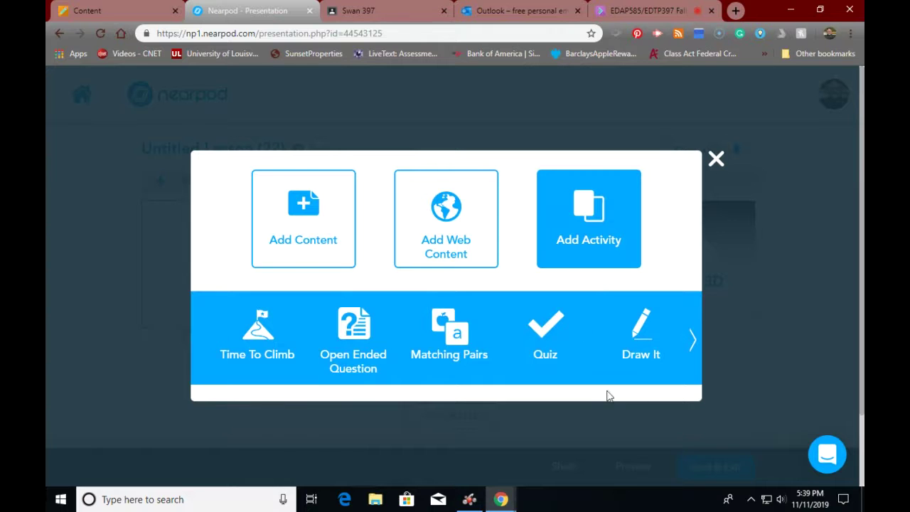
pyautogui.click(694, 338)
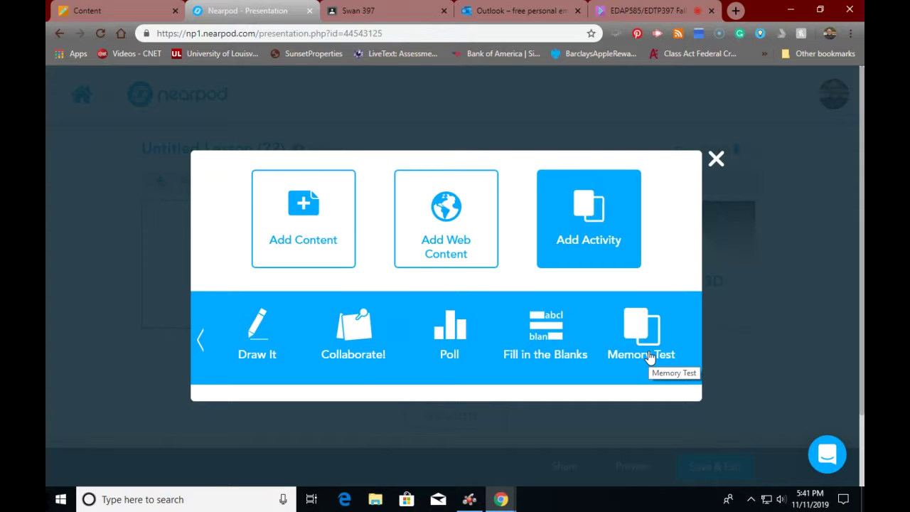
pyautogui.click(627, 323)
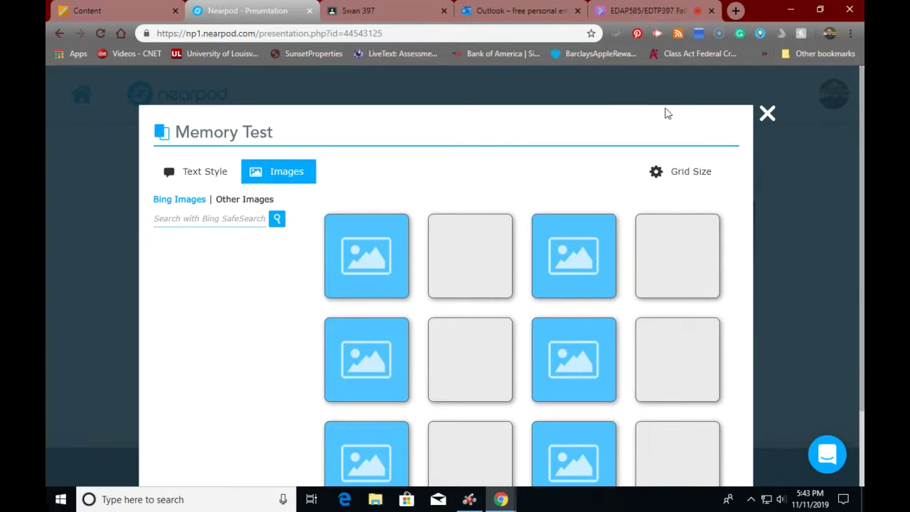
pyautogui.click(770, 116)
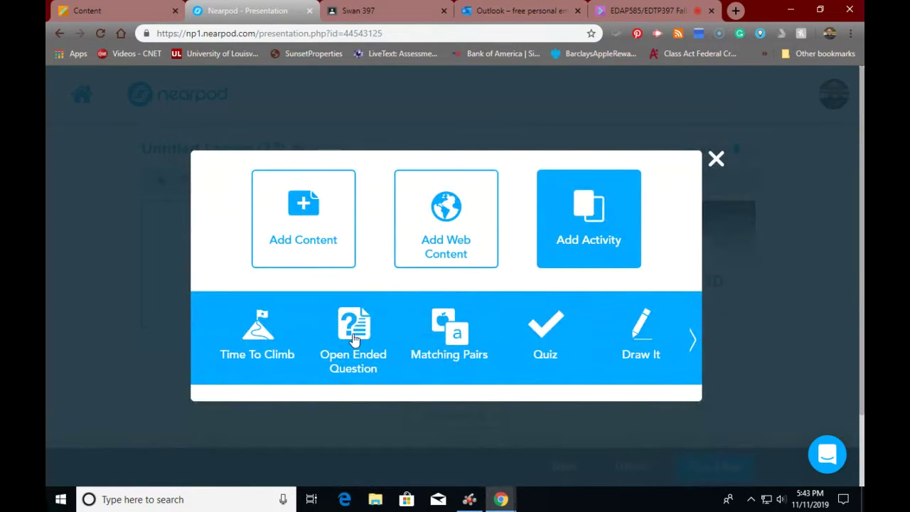
# View the Time to Climb question editor and leave it for the lesson library without entering a question.
pyautogui.click(261, 337)
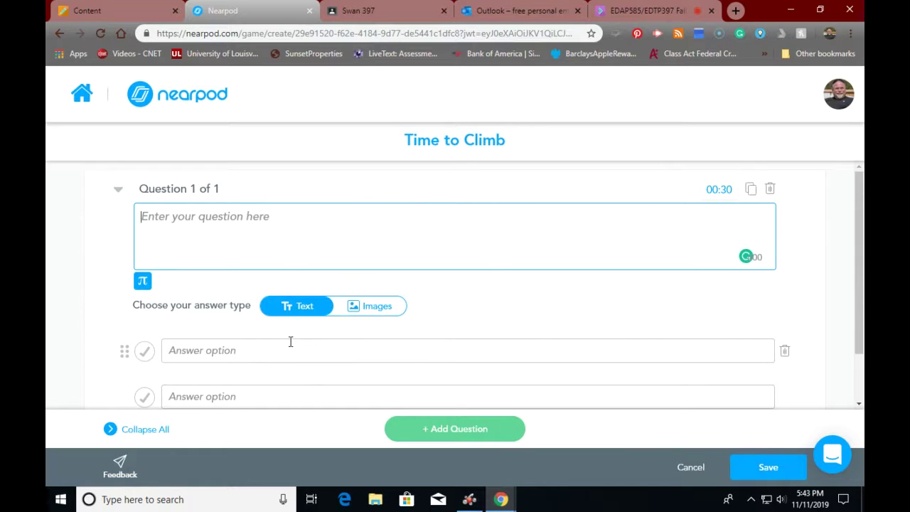
pyautogui.scroll(-1, 302, 338)
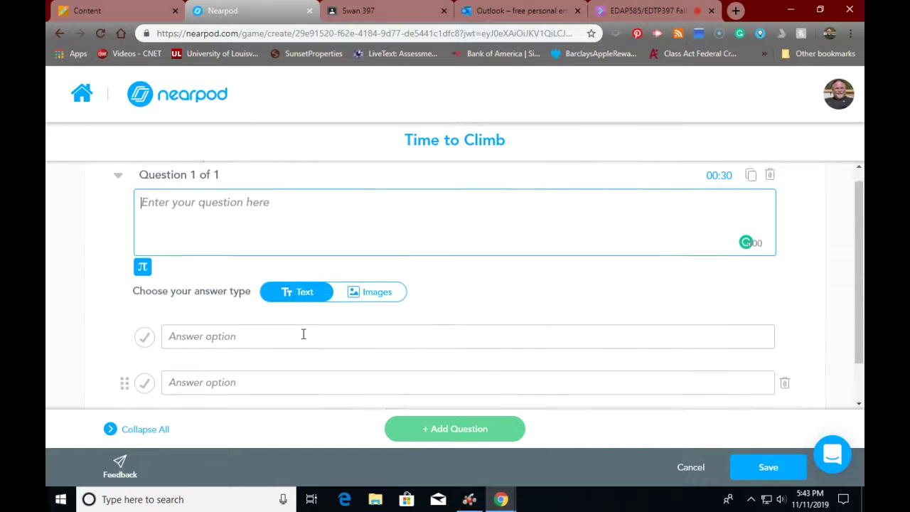
pyautogui.scroll(1, 303, 334)
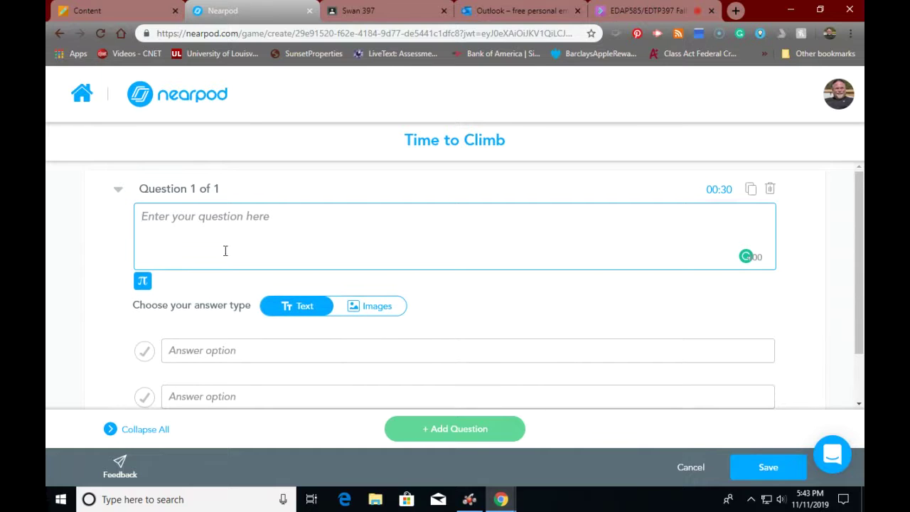
pyautogui.click(80, 98)
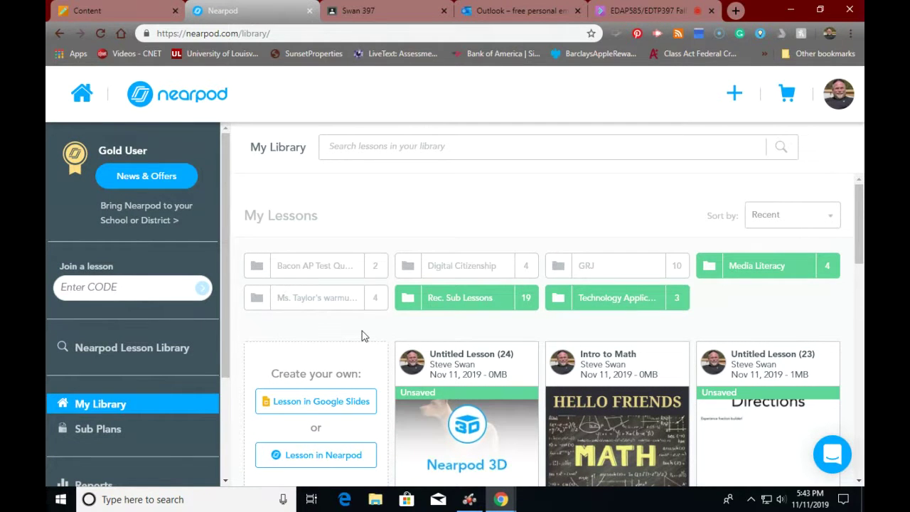
# Look through the lessons in the GRJ folder and return to the main My Library page.
pyautogui.click(593, 275)
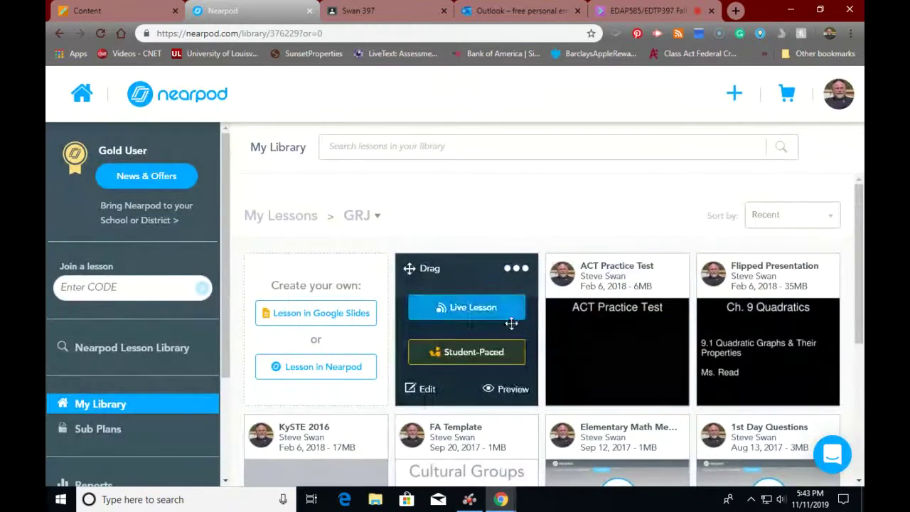
pyautogui.scroll(-2, 583, 365)
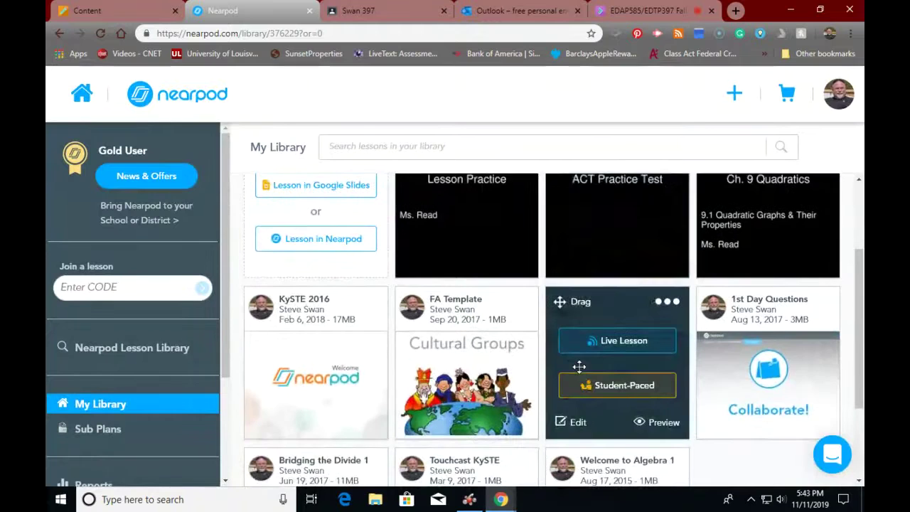
pyautogui.scroll(-2, 579, 367)
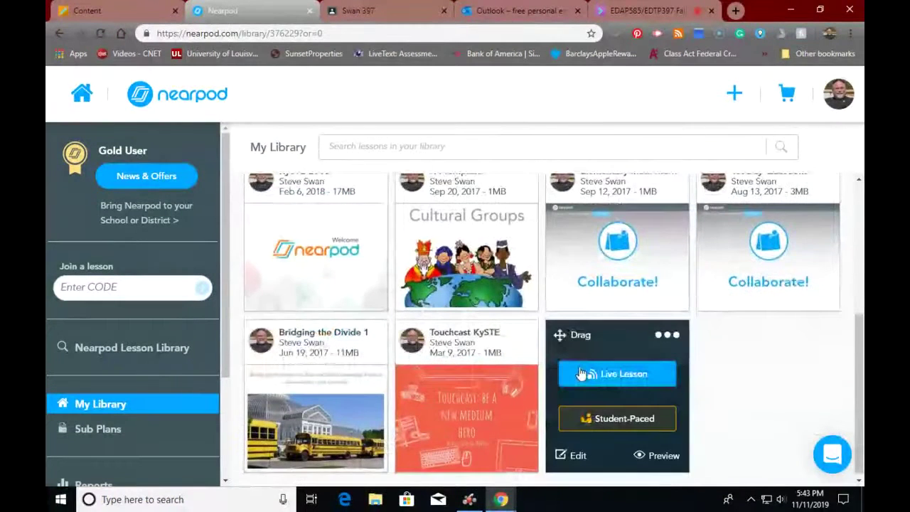
pyautogui.scroll(4, 581, 374)
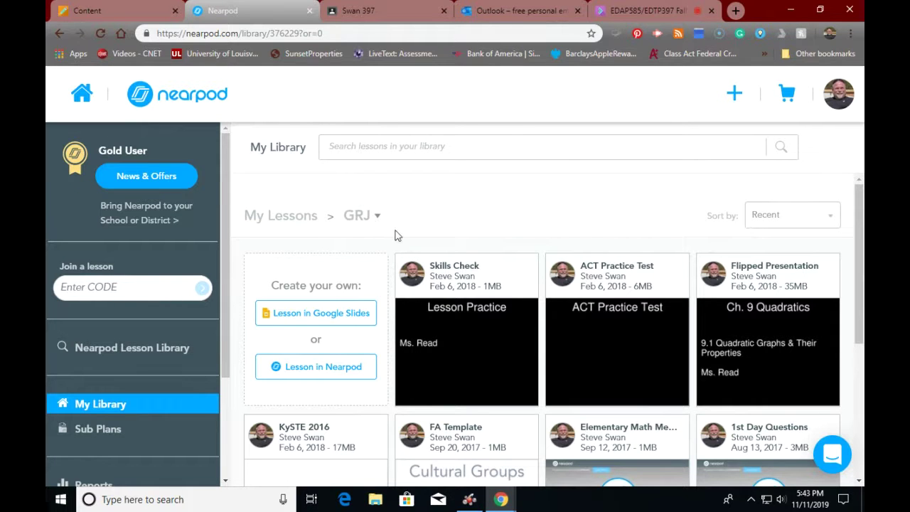
pyautogui.click(61, 34)
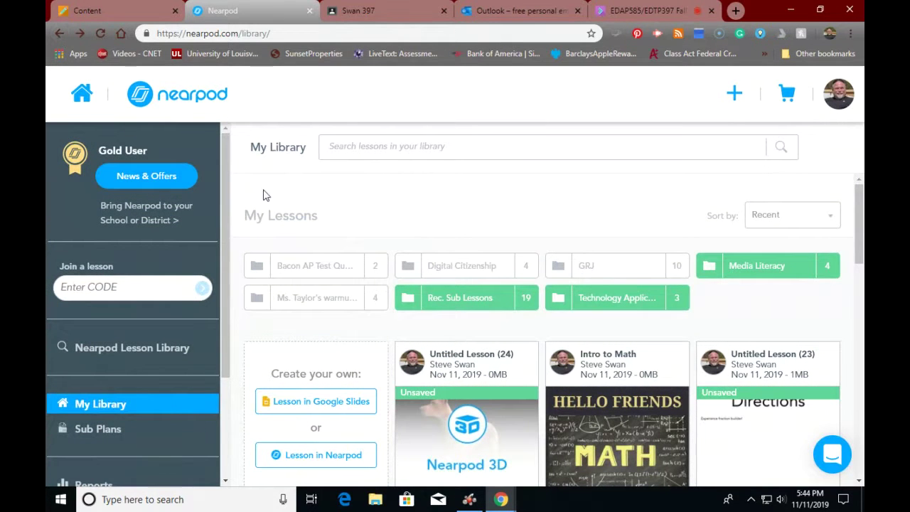
# Look through the unsaved lessons in My Library and open the preview of Untitled Lesson (24) with its Nearpod 3D slide.
pyautogui.scroll(-4, 270, 209)
pyautogui.scroll(-1, 276, 210)
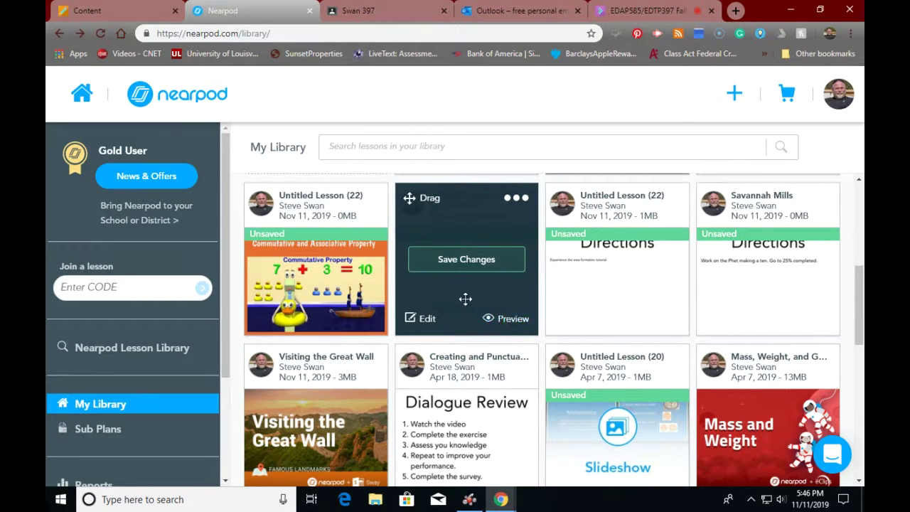
pyautogui.click(426, 319)
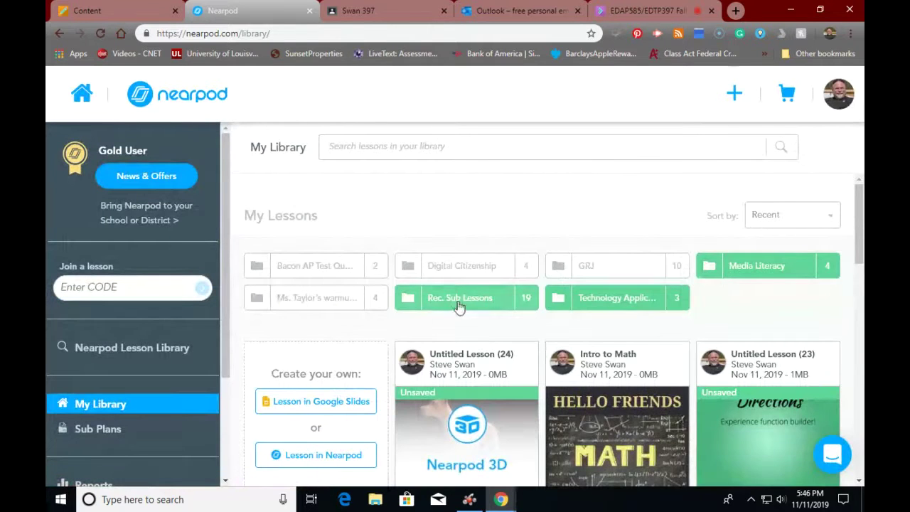
pyautogui.scroll(-3, 457, 306)
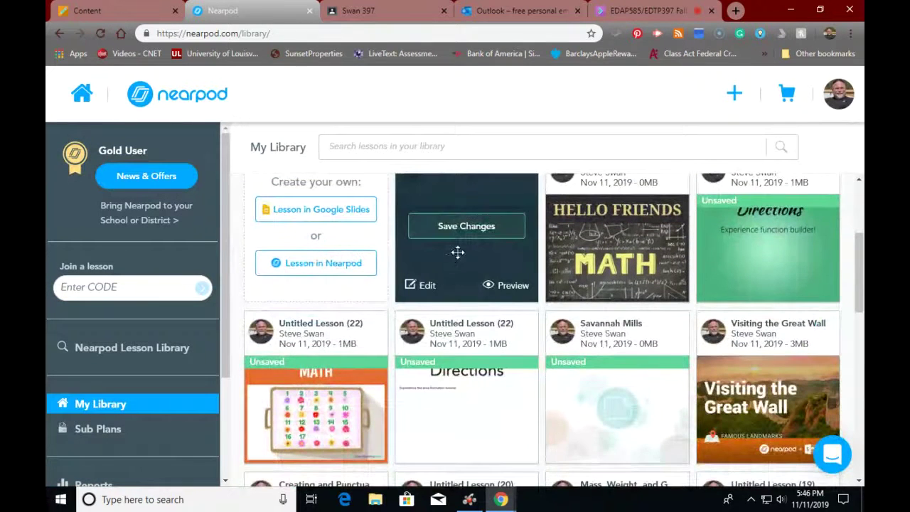
pyautogui.click(503, 286)
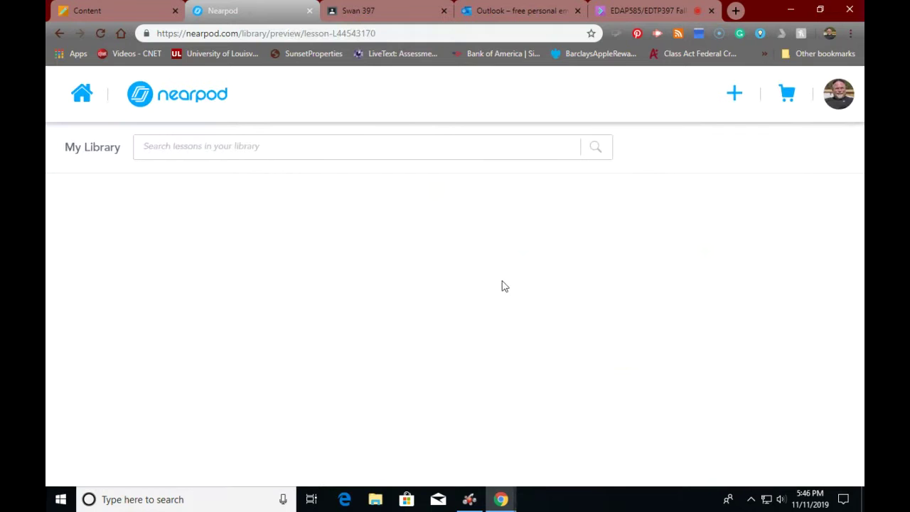
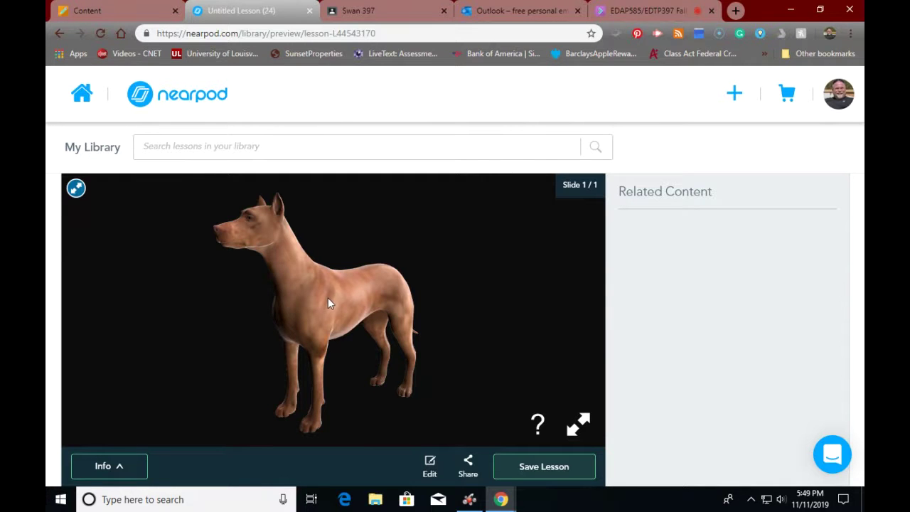
# Rotate the 3D dog model in the lesson preview and zoom it in and out to examine it from several sides.
pyautogui.moveTo(328, 297)
pyautogui.mouseDown()
pyautogui.moveTo(356, 284)
pyautogui.moveTo(349, 304)
pyautogui.moveTo(289, 203)
pyautogui.moveTo(318, 322)
pyautogui.moveTo(318, 298)
pyautogui.mouseUp()
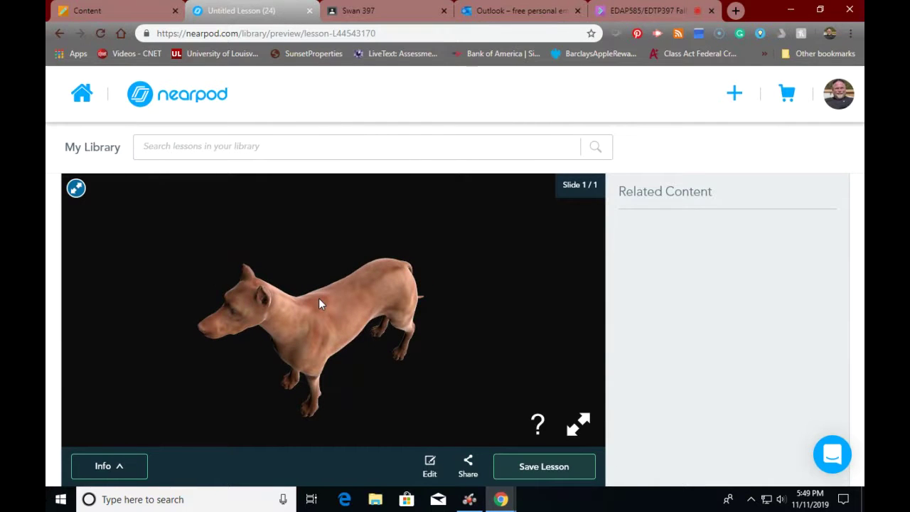
pyautogui.moveTo(319, 298); pyautogui.dragTo(165, 268)
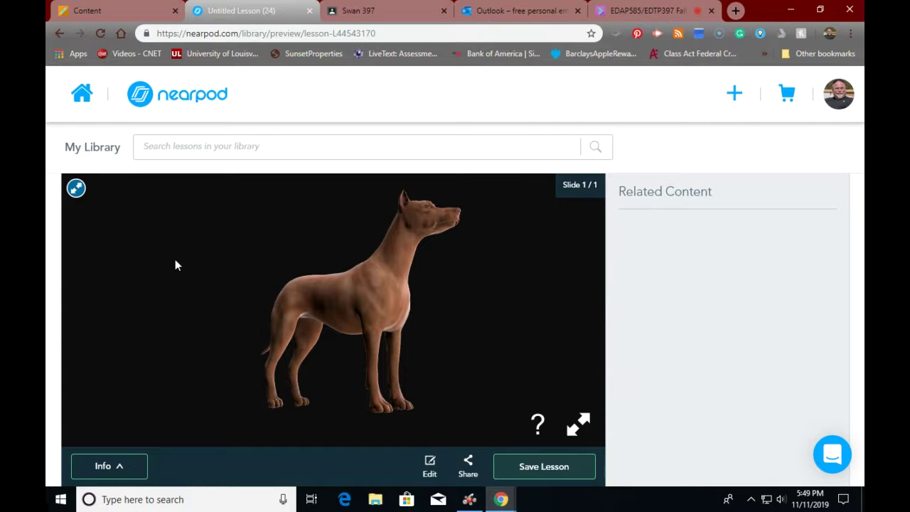
pyautogui.scroll(-3, 219, 308)
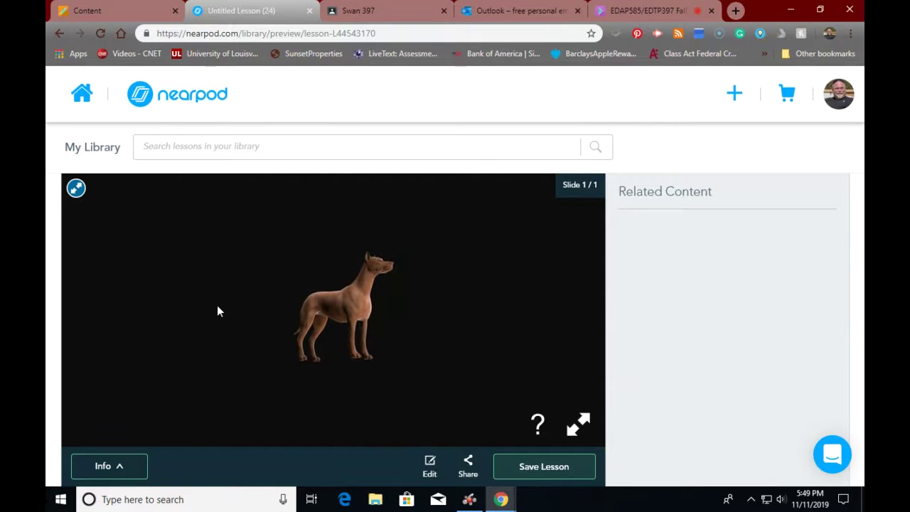
pyautogui.scroll(3, 217, 307)
pyautogui.scroll(3, 217, 311)
pyautogui.scroll(-4, 217, 312)
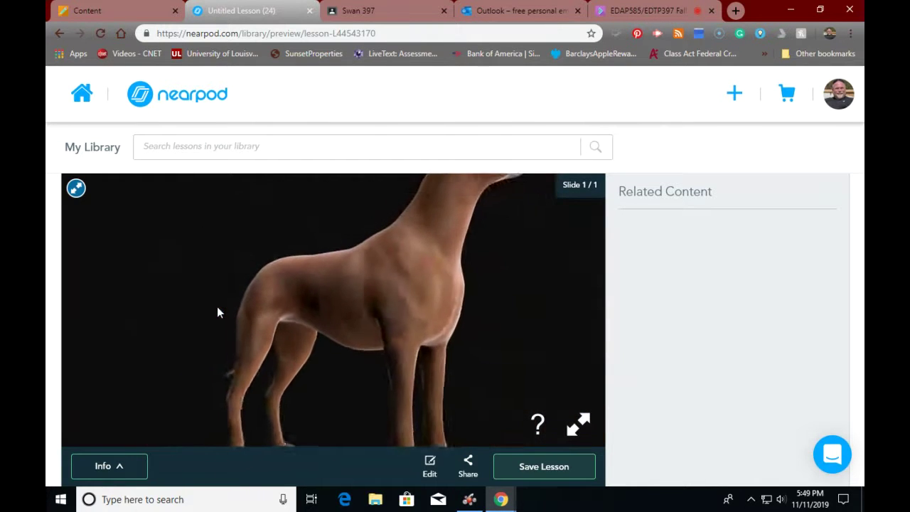
pyautogui.scroll(2, 217, 307)
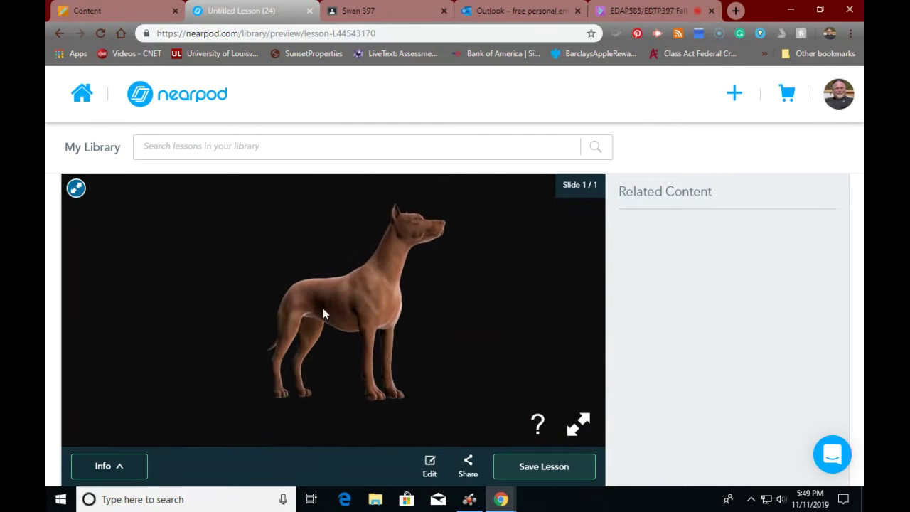
# Leave the lesson preview and review the recent lessons in My Library.
pyautogui.click(86, 100)
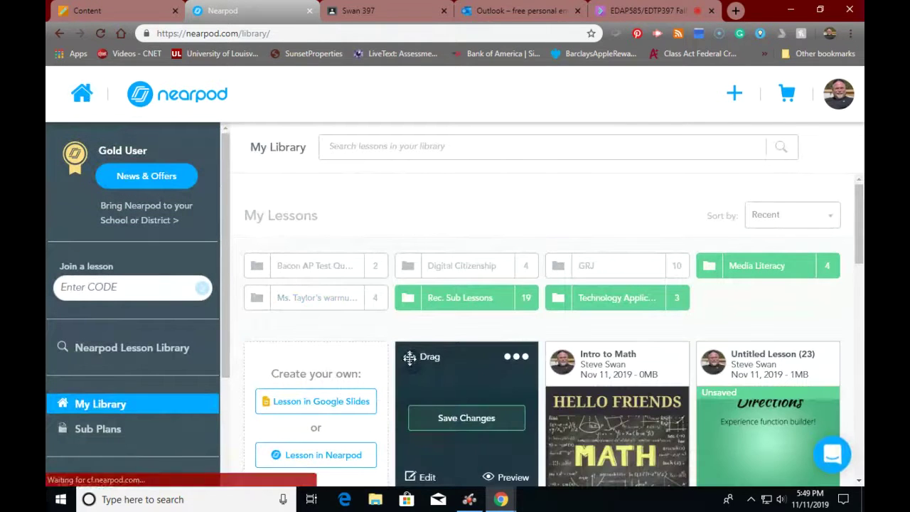
pyautogui.scroll(-2, 445, 401)
pyautogui.scroll(-1, 444, 401)
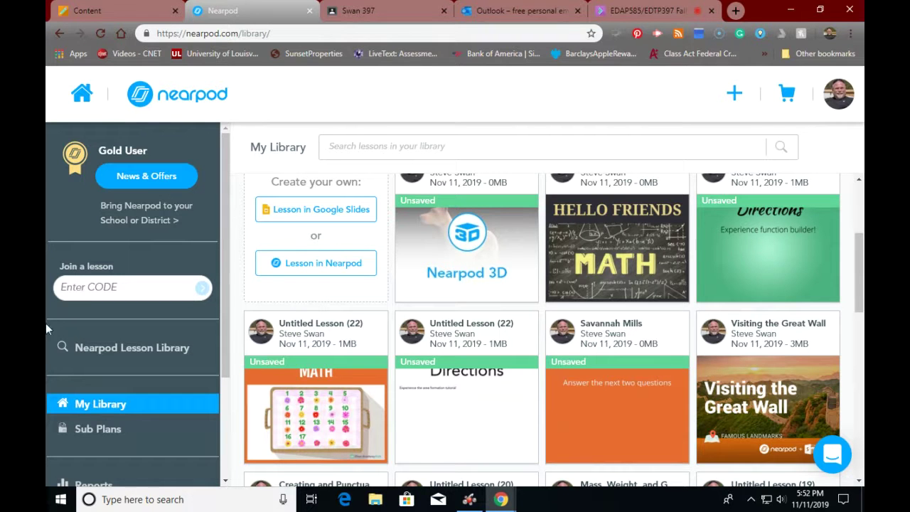
# Switch to the Blackboard course content and open the EdPuzzle website link inside the EDpuzzle Tutorial folder.
pyautogui.click(98, 11)
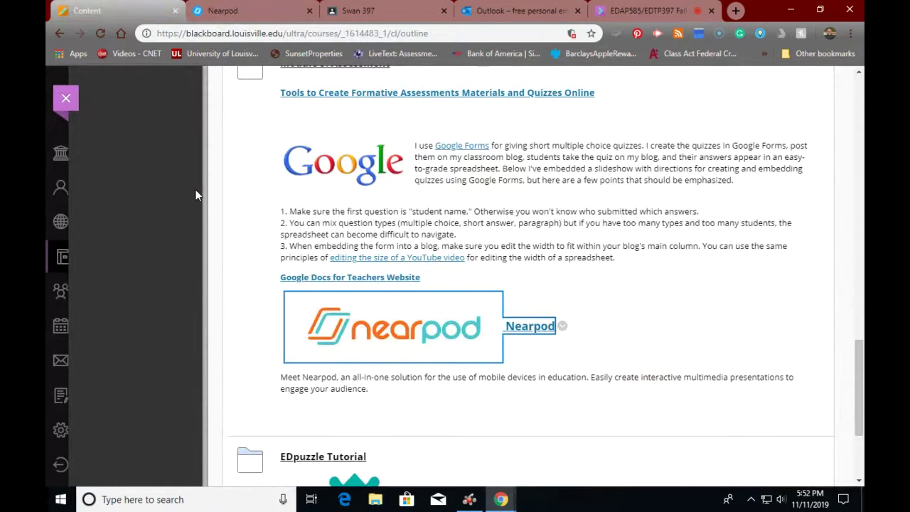
pyautogui.scroll(-3, 197, 195)
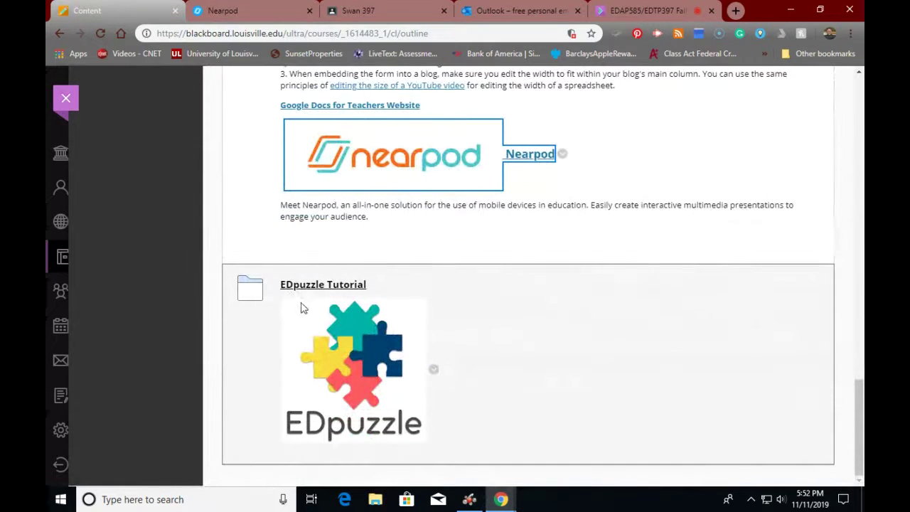
pyautogui.click(313, 287)
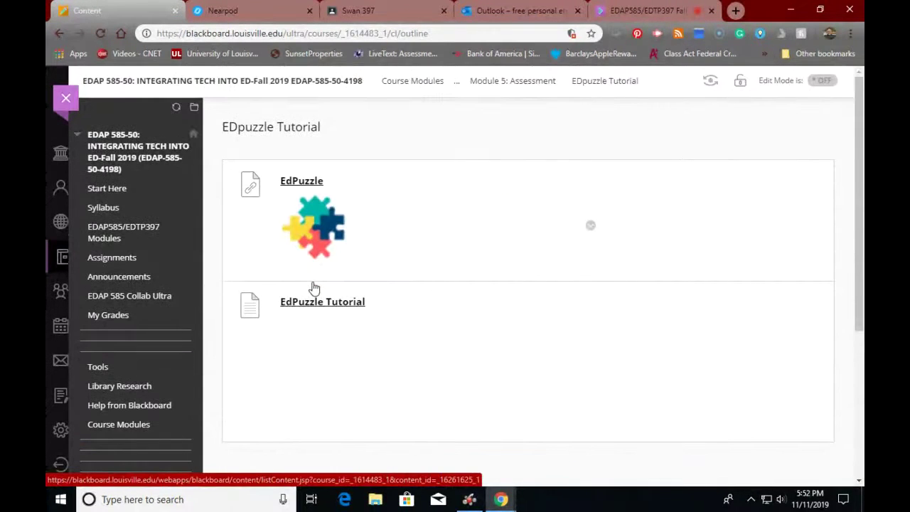
pyautogui.click(309, 184)
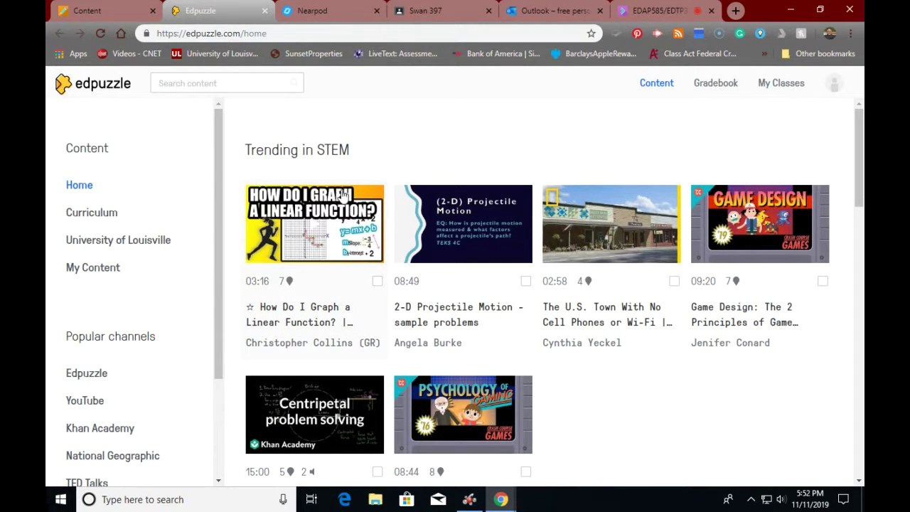
# Look through the Edpuzzle popular channels, the My Classes page and the trending videos on the Content home page.
pyautogui.scroll(-2, 112, 284)
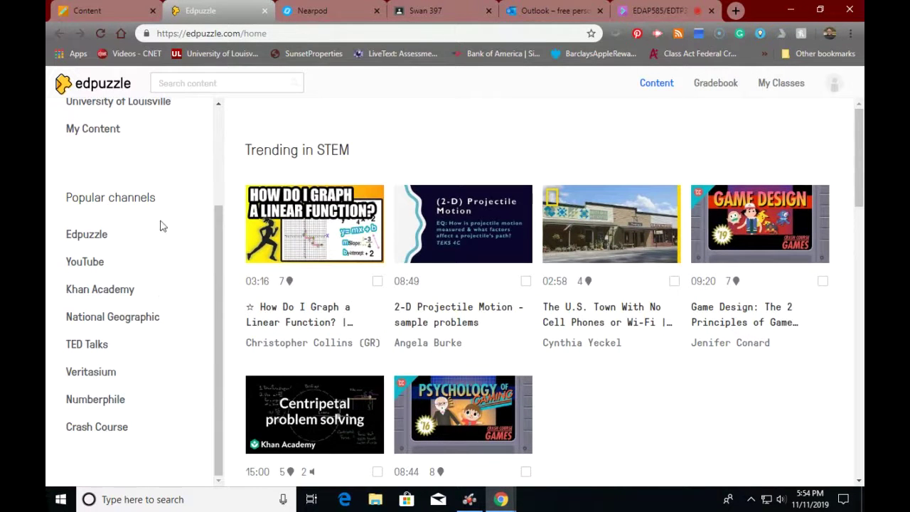
pyautogui.click(787, 84)
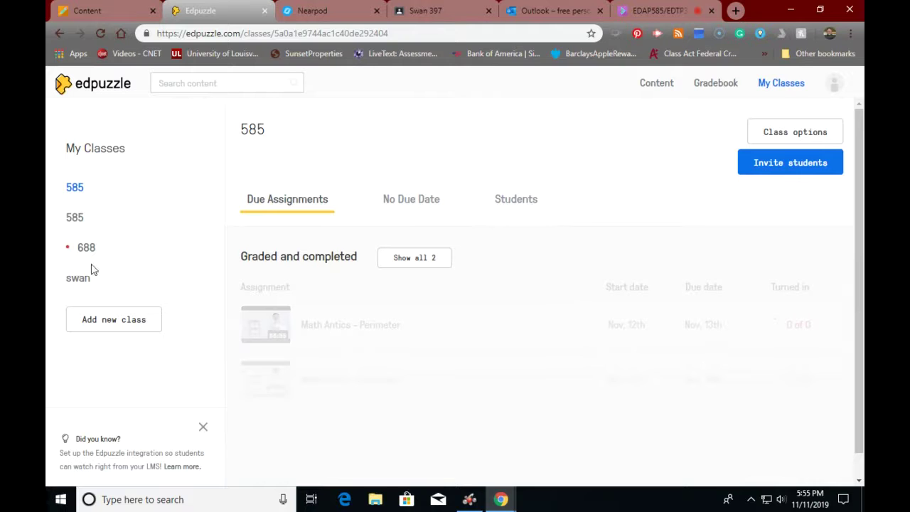
pyautogui.click(647, 84)
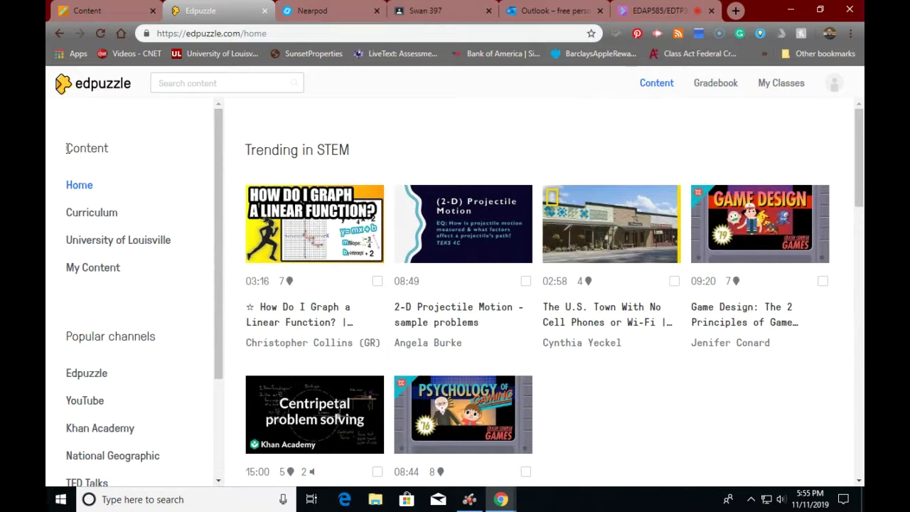
pyautogui.scroll(-10, 416, 308)
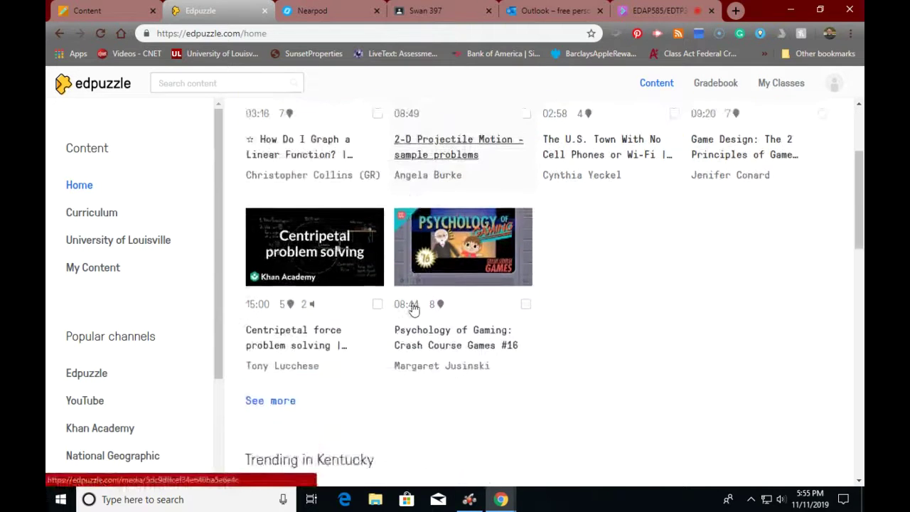
pyautogui.scroll(-4, 416, 308)
pyautogui.scroll(12, 415, 309)
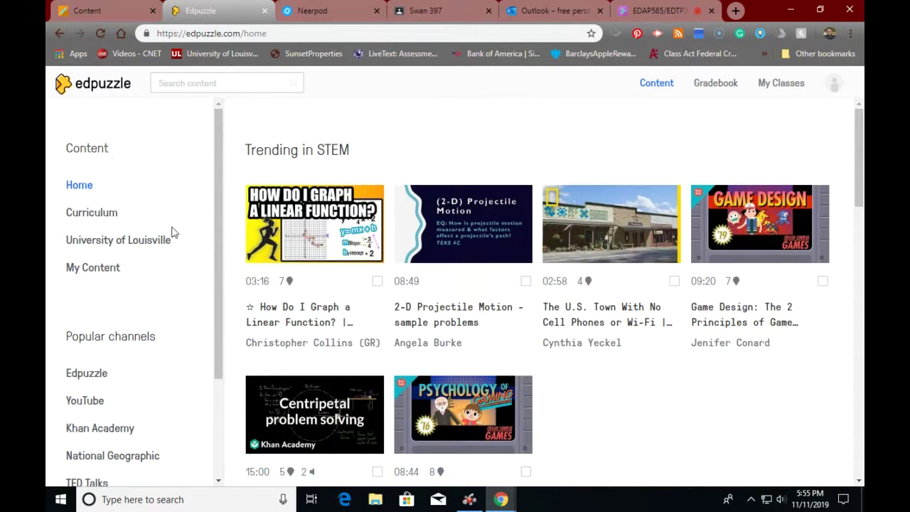
pyautogui.scroll(-3, 174, 233)
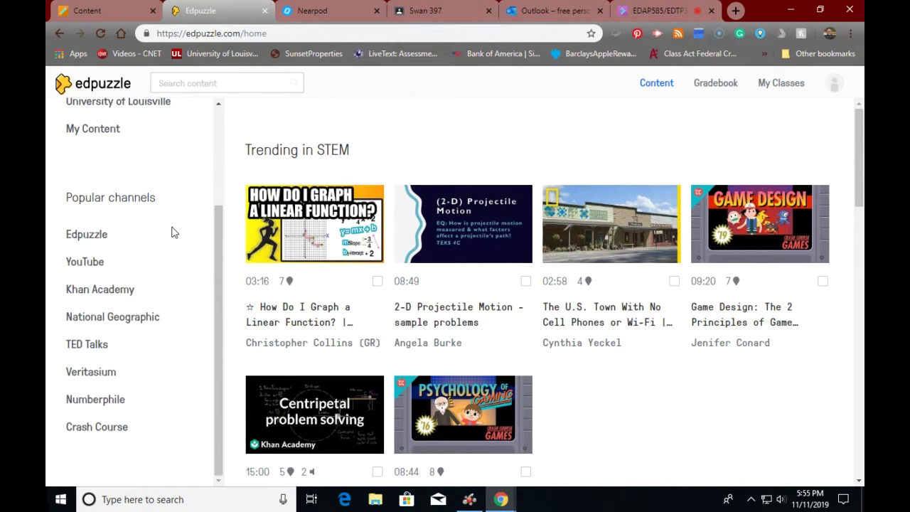
pyautogui.scroll(3, 174, 233)
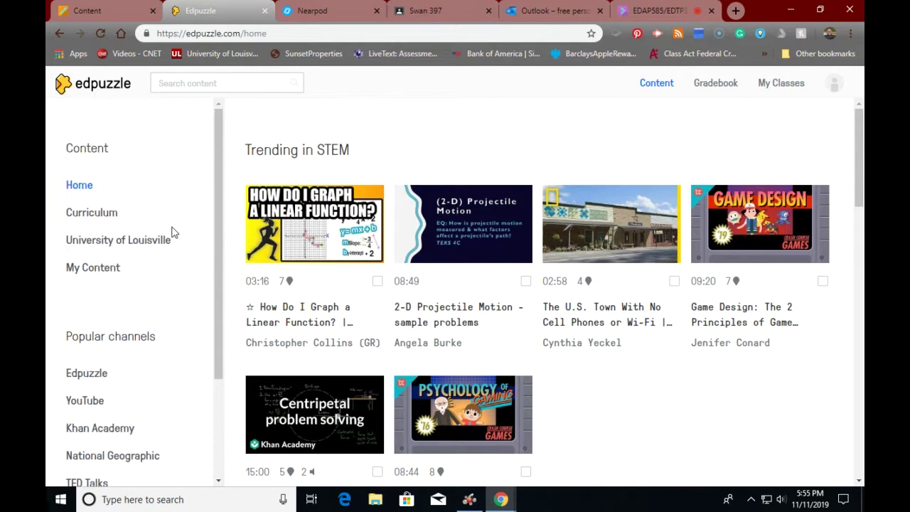
# Search My Content for "Fractions".
pyautogui.click(107, 268)
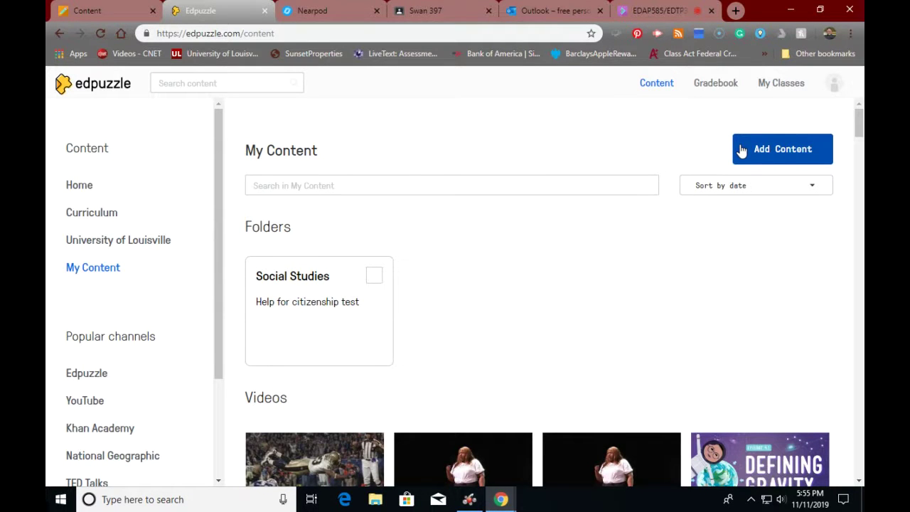
pyautogui.click(404, 186)
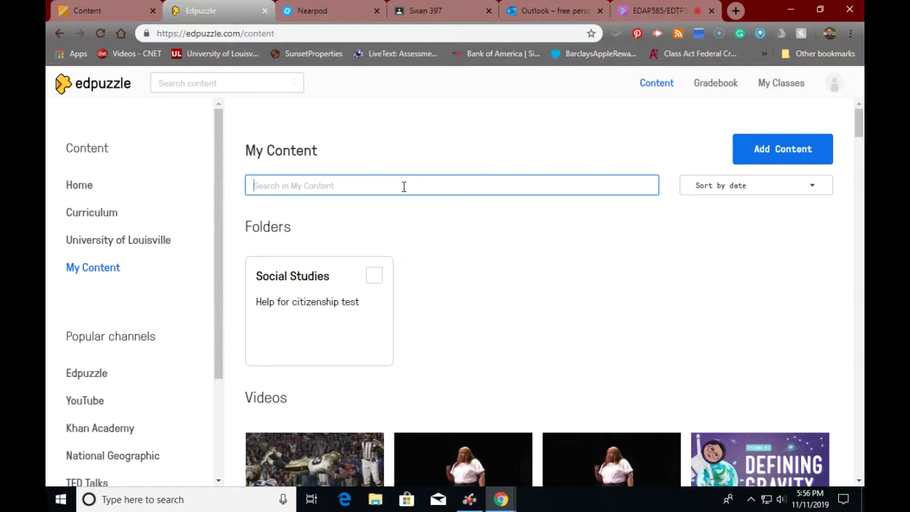
pyautogui.write('Fra')
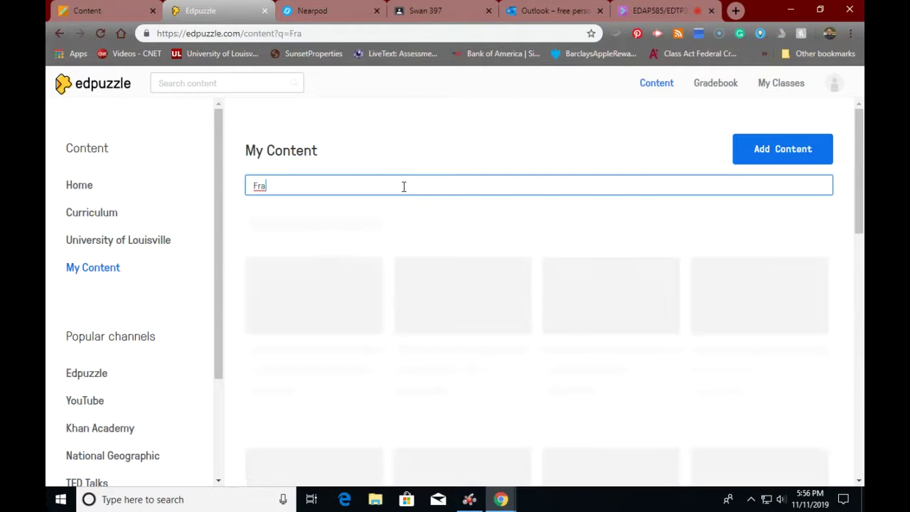
pyautogui.press('BackSpace')
pyautogui.press('BackSpace')
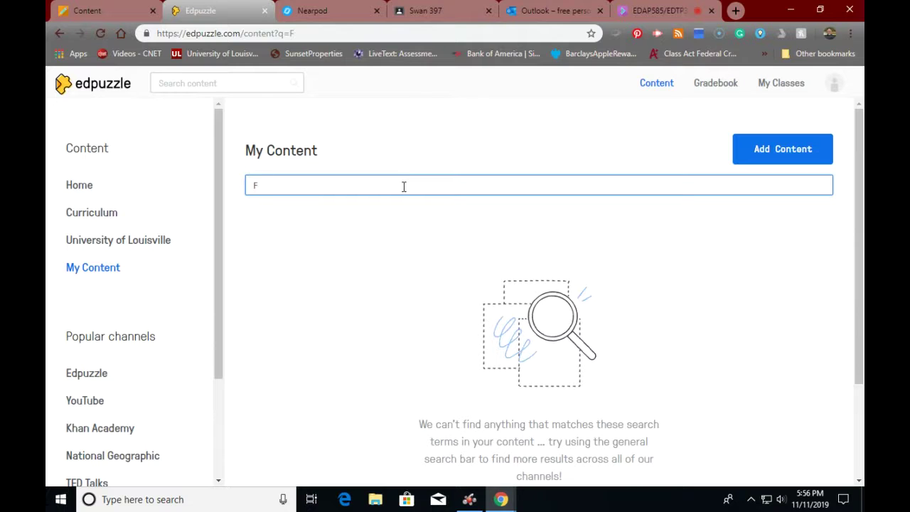
pyautogui.press('BackSpace')
pyautogui.write('Fr')
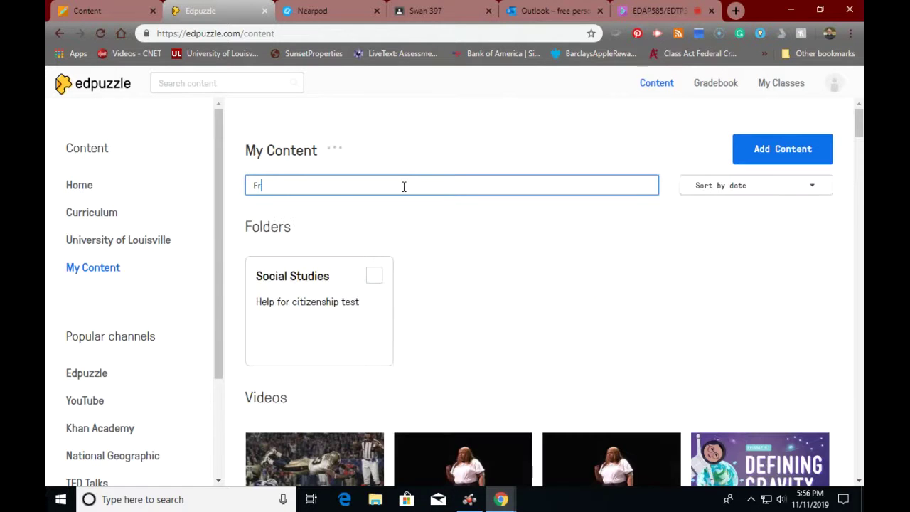
pyautogui.write('actions')
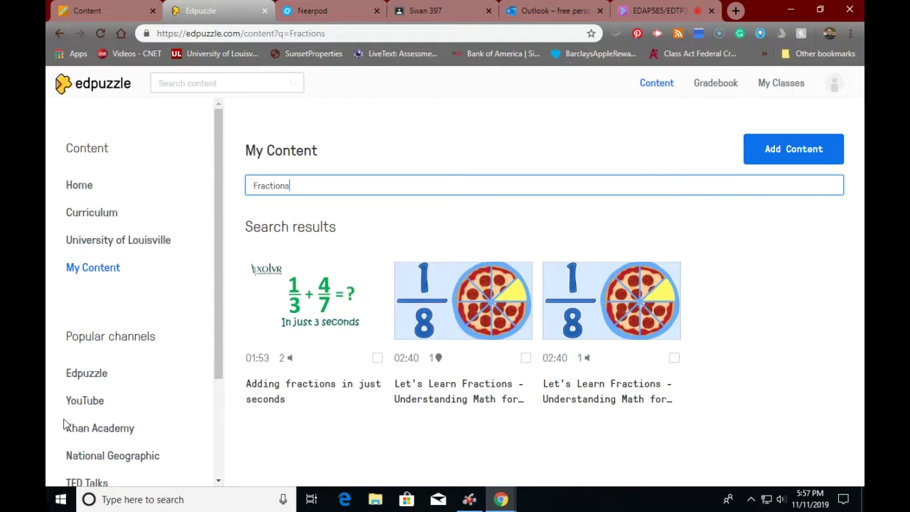
# Show the YouTube channel's videos for the Fractions search and compare their lengths, titles and grade levels.
pyautogui.click(78, 400)
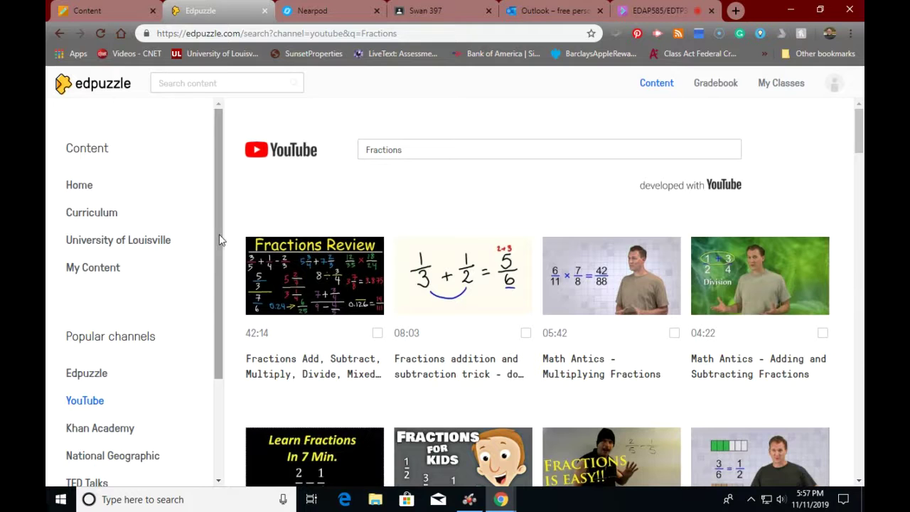
pyautogui.moveTo(216, 235); pyautogui.dragTo(210, 421)
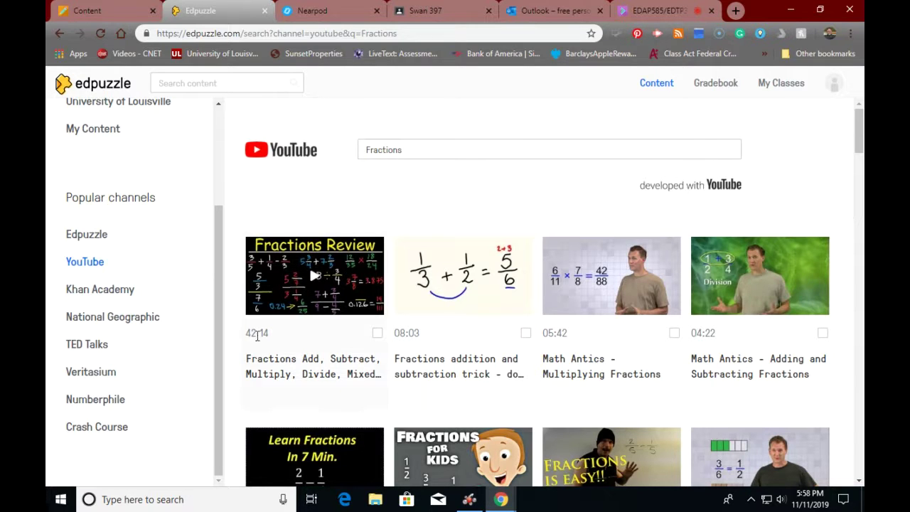
pyautogui.scroll(-1, 288, 341)
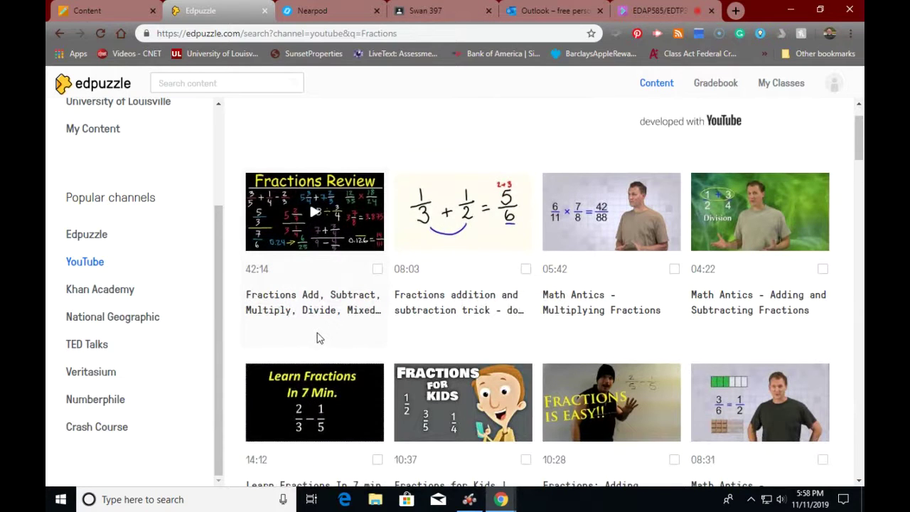
pyautogui.scroll(-1, 316, 340)
pyautogui.scroll(-2, 315, 404)
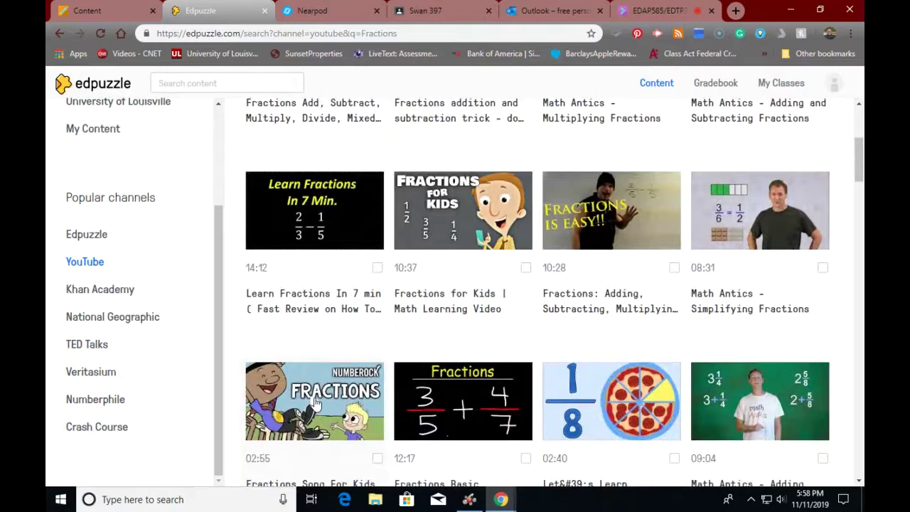
pyautogui.scroll(-1, 315, 403)
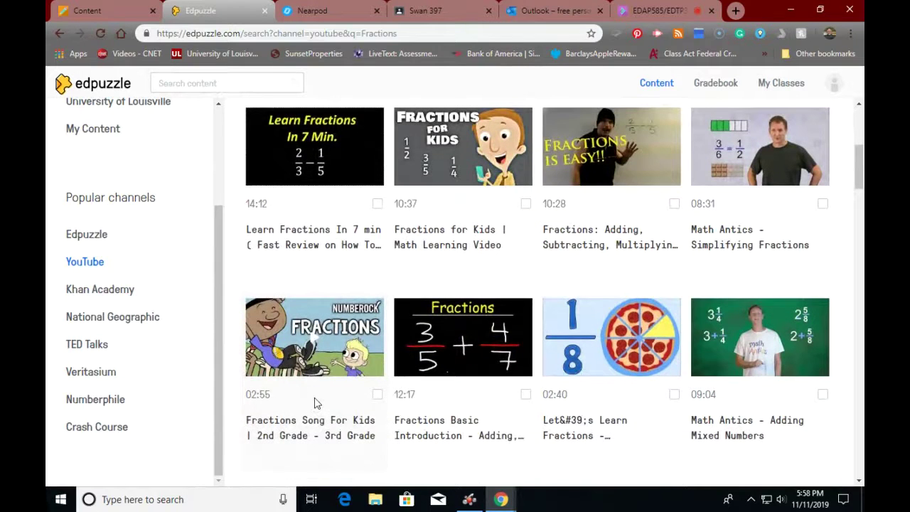
pyautogui.scroll(-1, 316, 404)
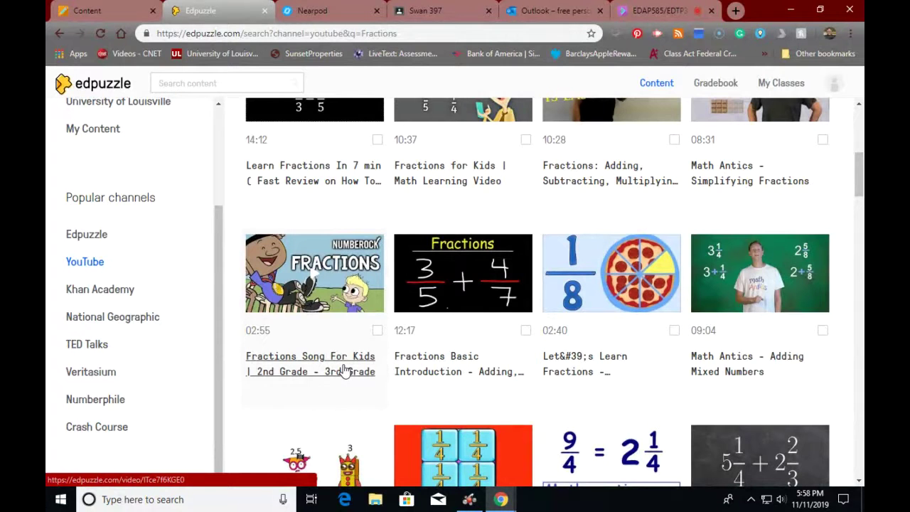
pyautogui.scroll(-2, 344, 371)
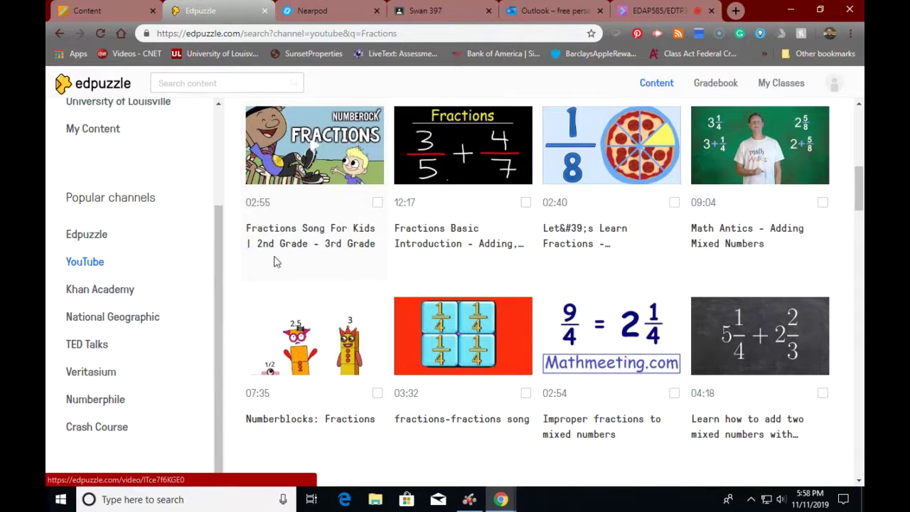
pyautogui.scroll(2, 430, 359)
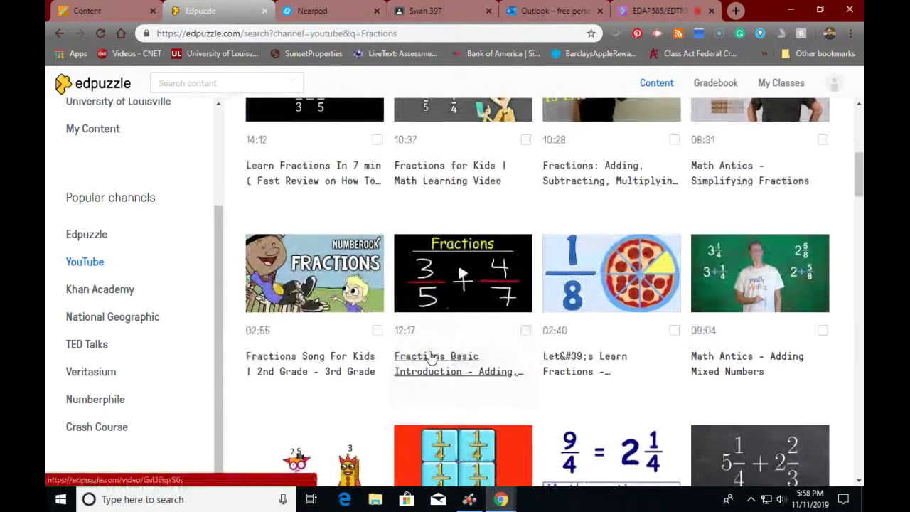
pyautogui.scroll(2, 430, 359)
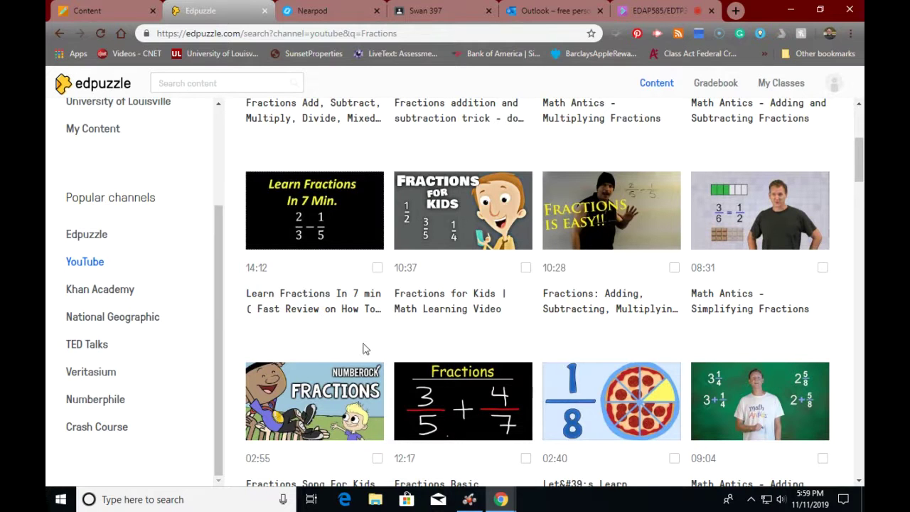
# Open the YouTube video "Learn Fractions In 7 min", play it and look at its existing video versions.
pyautogui.click(316, 213)
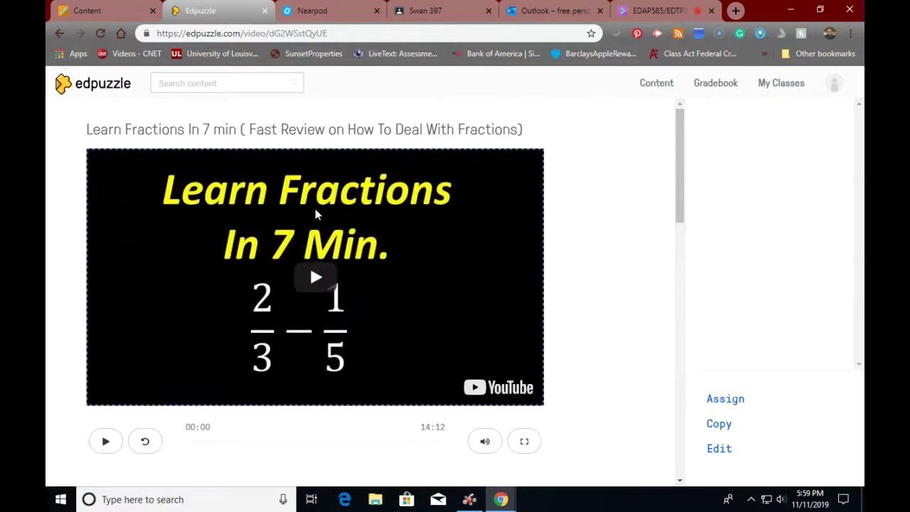
pyautogui.click(316, 277)
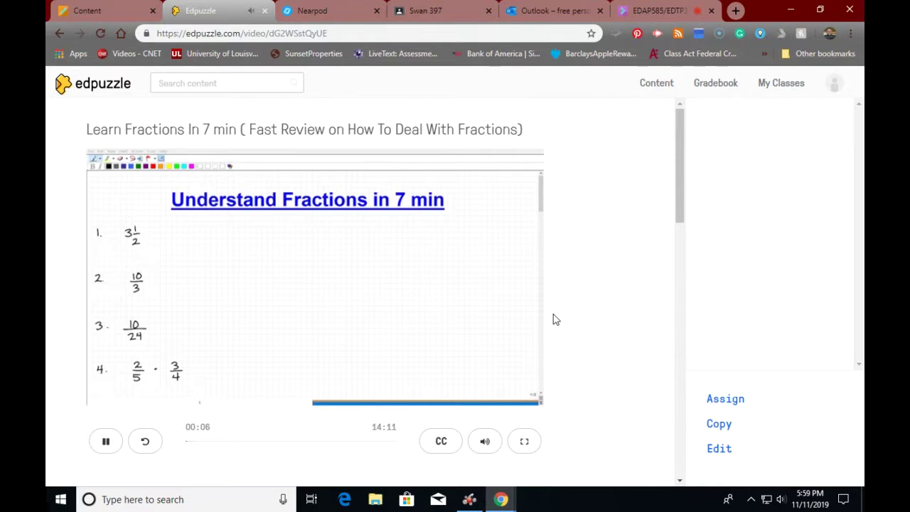
pyautogui.scroll(-3, 555, 319)
pyautogui.scroll(1, 556, 320)
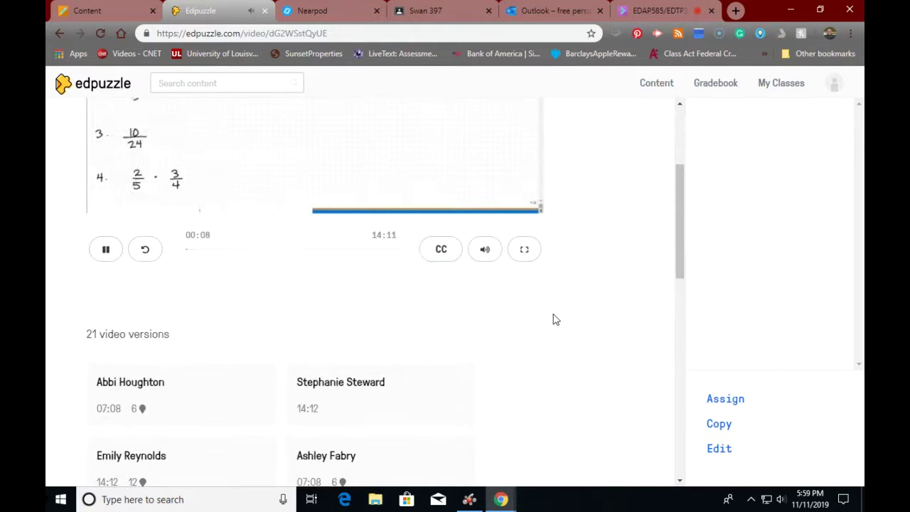
pyautogui.scroll(1, 556, 320)
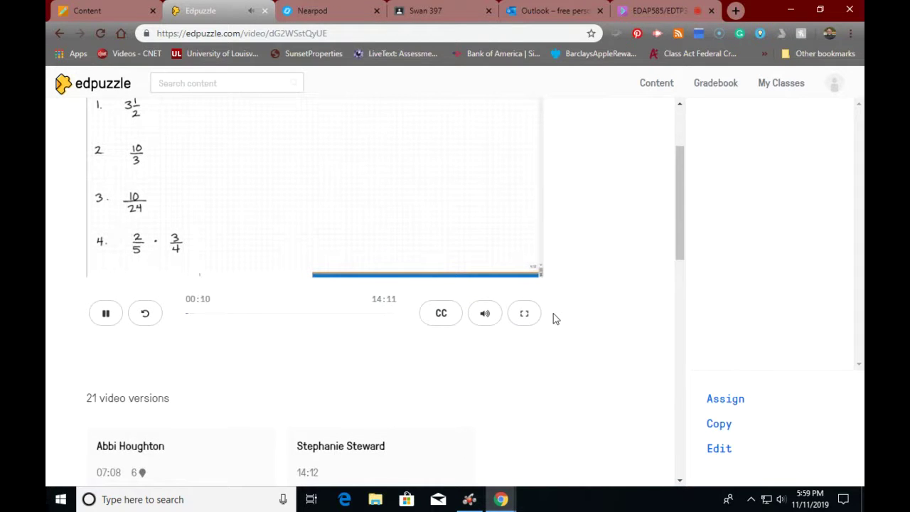
# Open the fractions video for editing and set its crop start to 00:00.
pyautogui.click(720, 451)
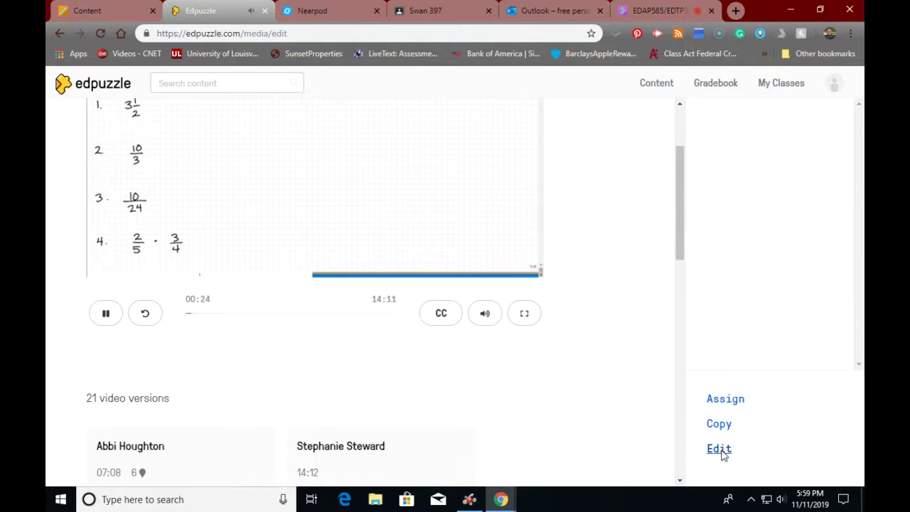
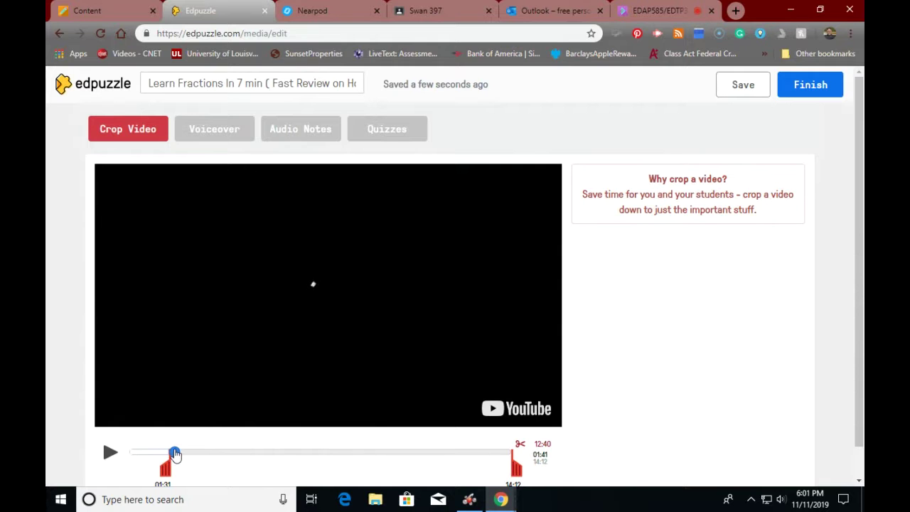
pyautogui.moveTo(175, 455); pyautogui.dragTo(118, 468)
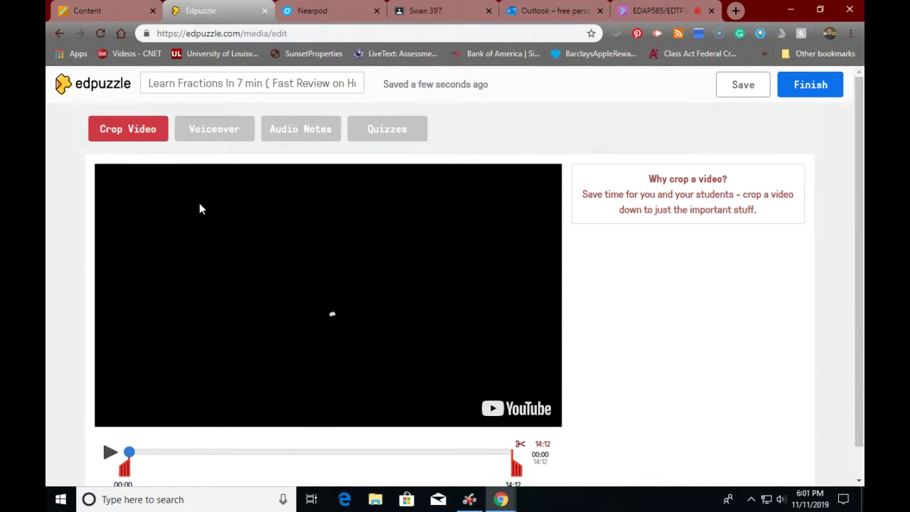
# Record an audio note at 00:00 of the fractions video, allowing Edpuzzle to use the microphone.
pyautogui.click(289, 135)
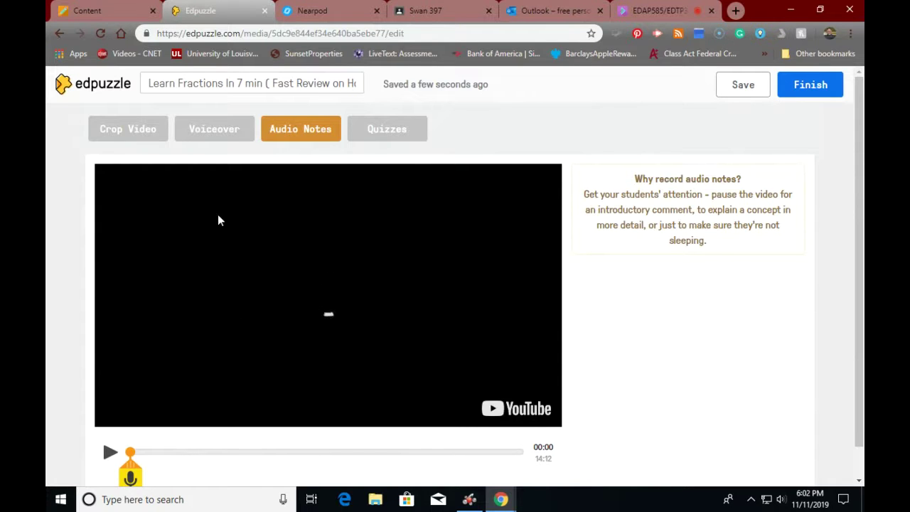
pyautogui.click(130, 478)
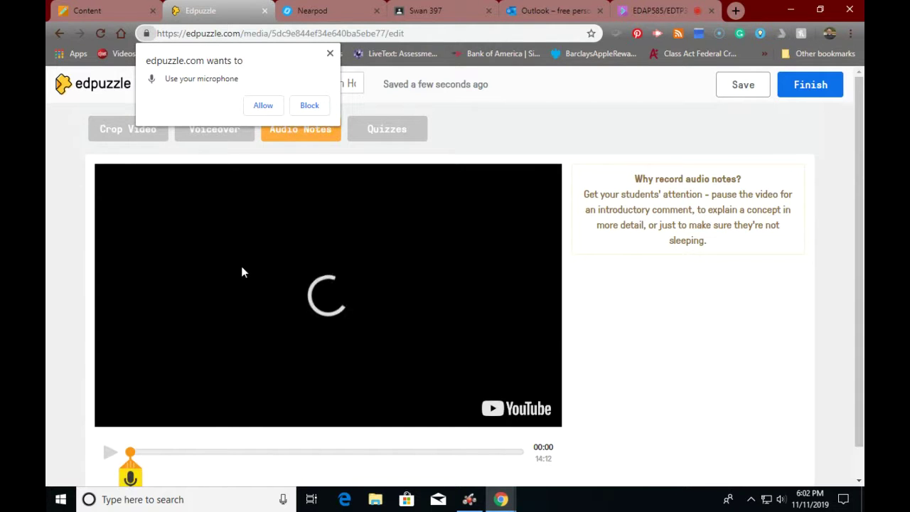
pyautogui.click(261, 108)
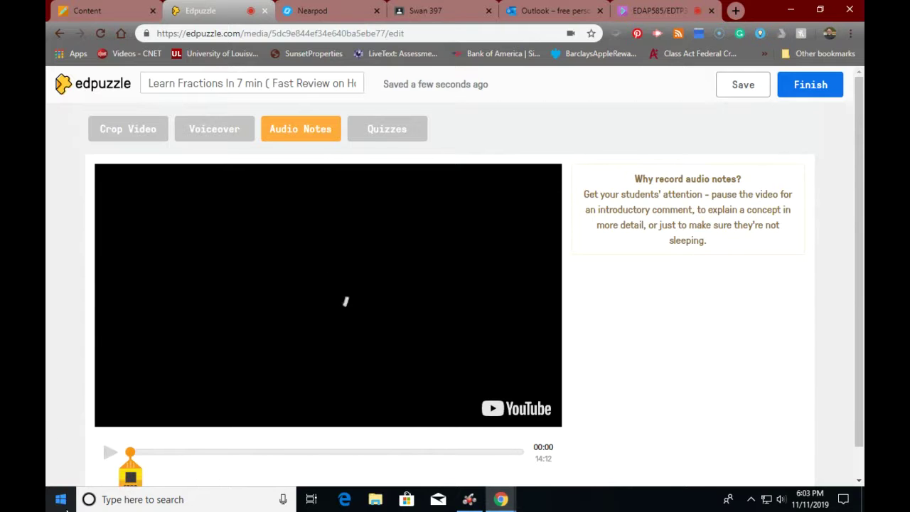
pyautogui.click(128, 474)
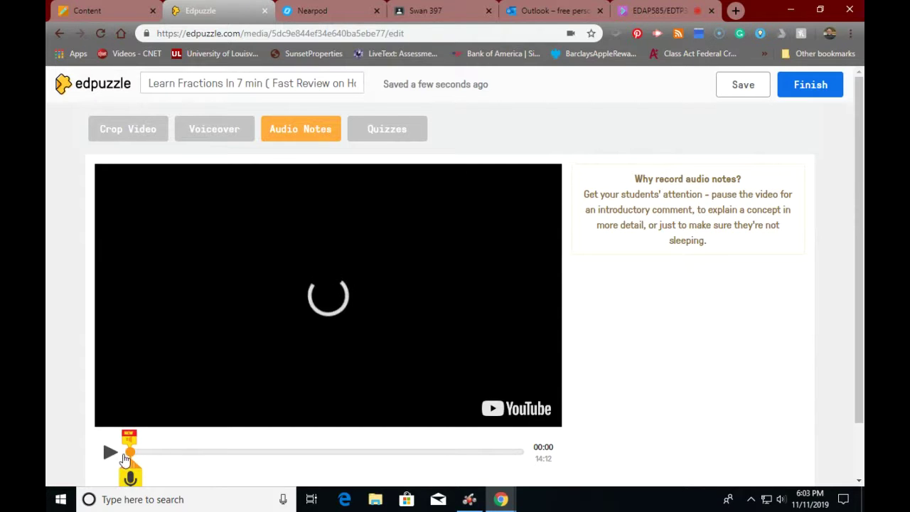
# Record a second audio note at 04:41 of the fractions video.
pyautogui.moveTo(128, 452); pyautogui.dragTo(260, 452)
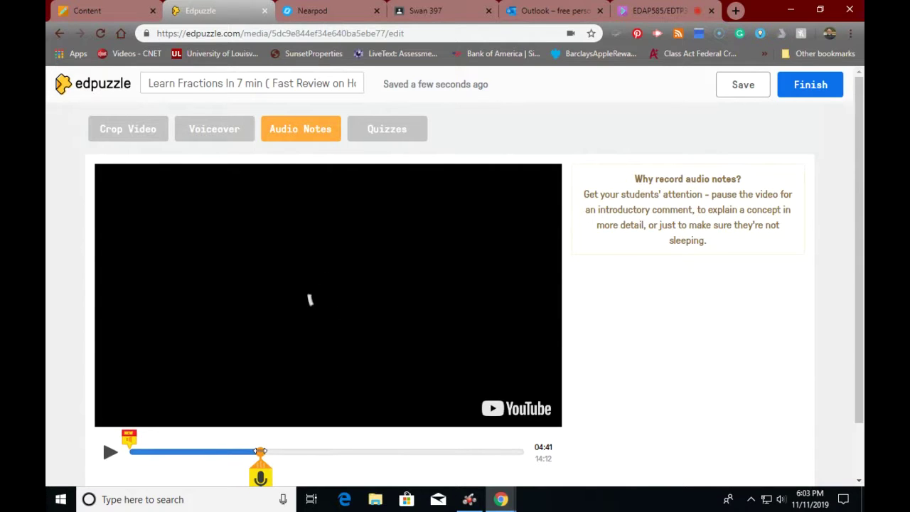
pyautogui.click(260, 478)
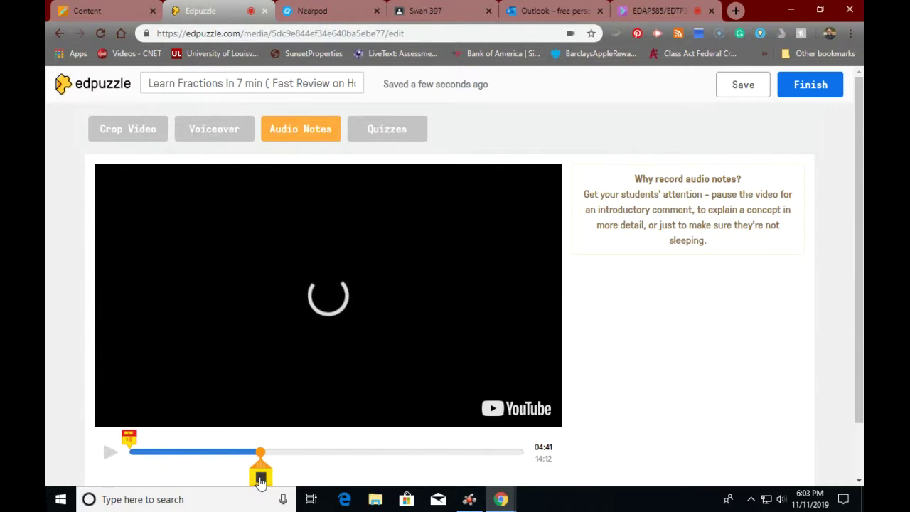
pyautogui.click(260, 478)
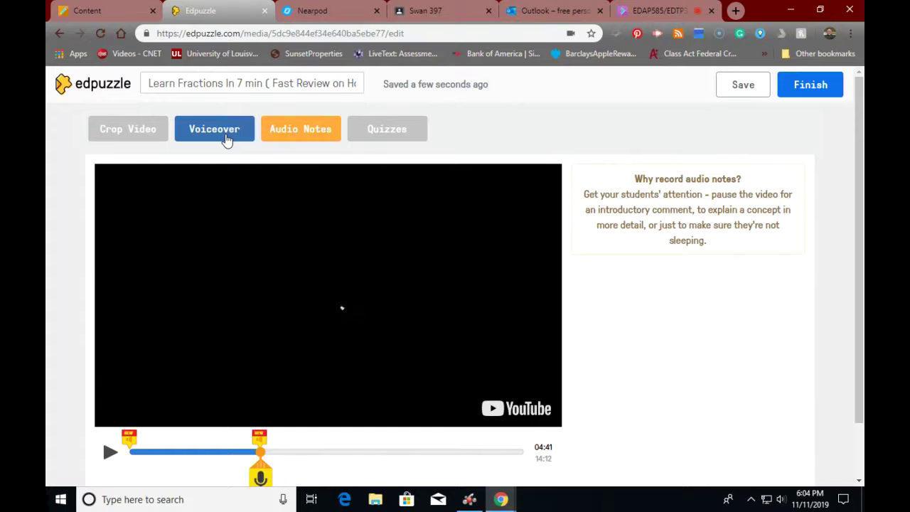
# Switch to quiz editing and open a question for the video at 12:12.
pyautogui.click(377, 128)
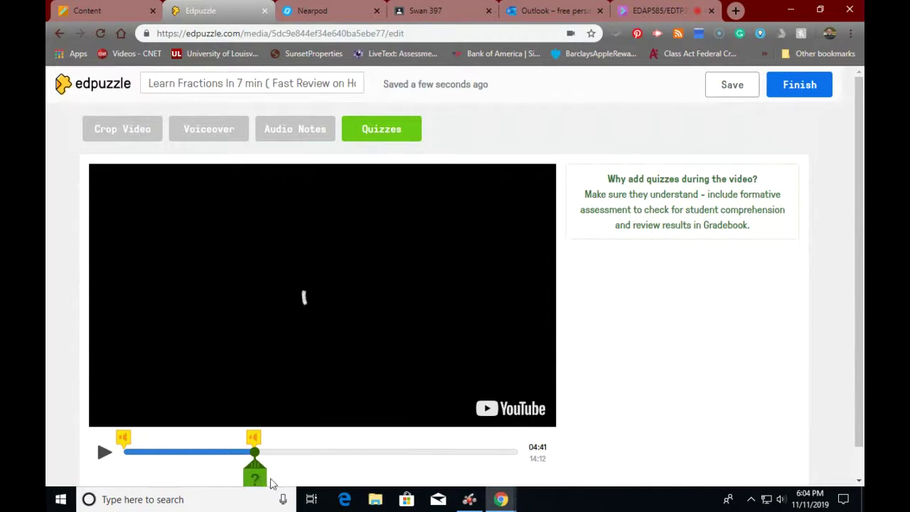
pyautogui.moveTo(273, 481); pyautogui.dragTo(297, 477)
pyautogui.click(297, 478)
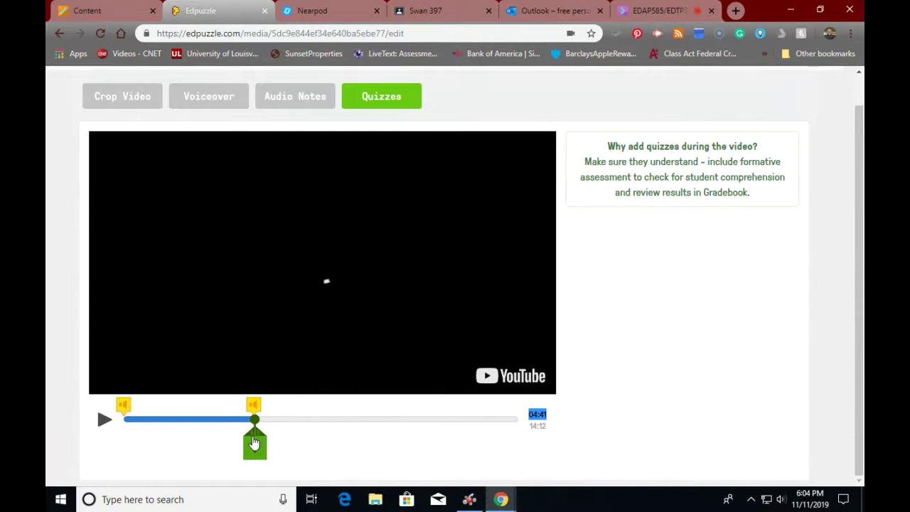
pyautogui.click(279, 444)
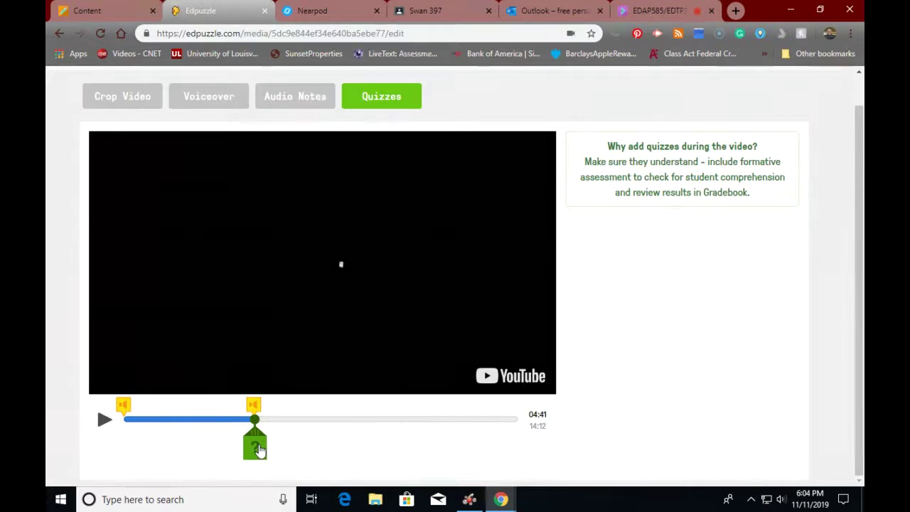
pyautogui.moveTo(256, 420); pyautogui.dragTo(463, 419)
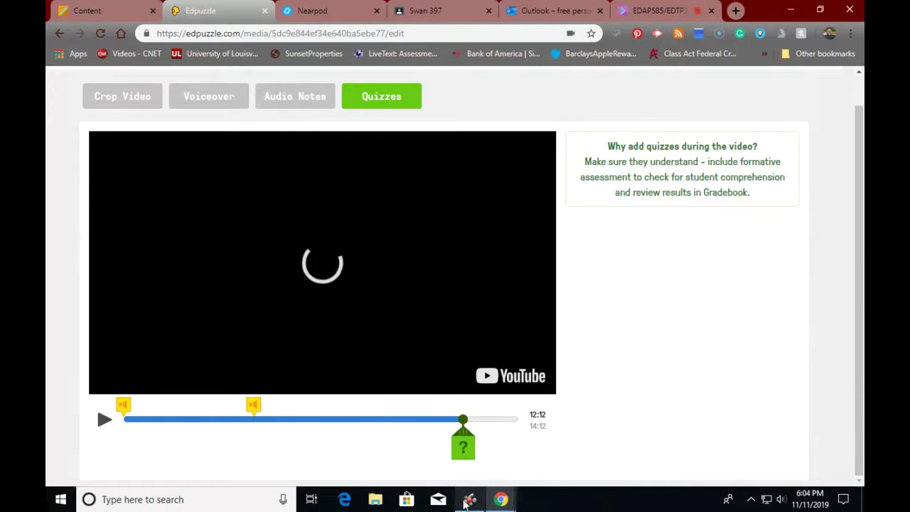
pyautogui.click(457, 453)
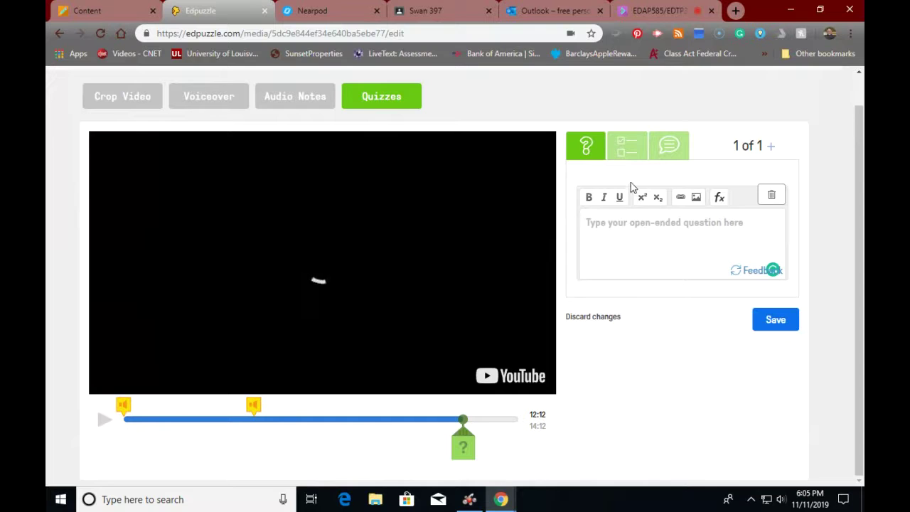
# Compare the multiple-choice and comment question formats, then try to save a blank multiple-choice question.
pyautogui.click(630, 153)
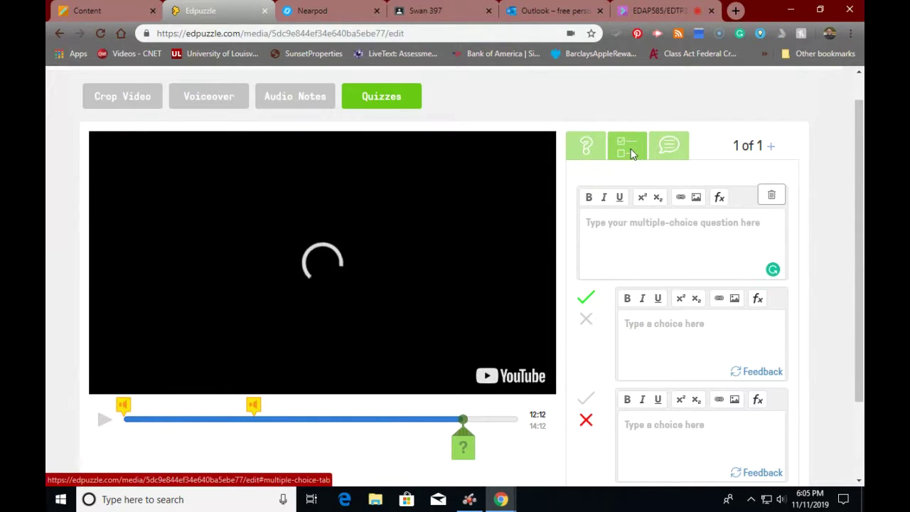
pyautogui.click(670, 146)
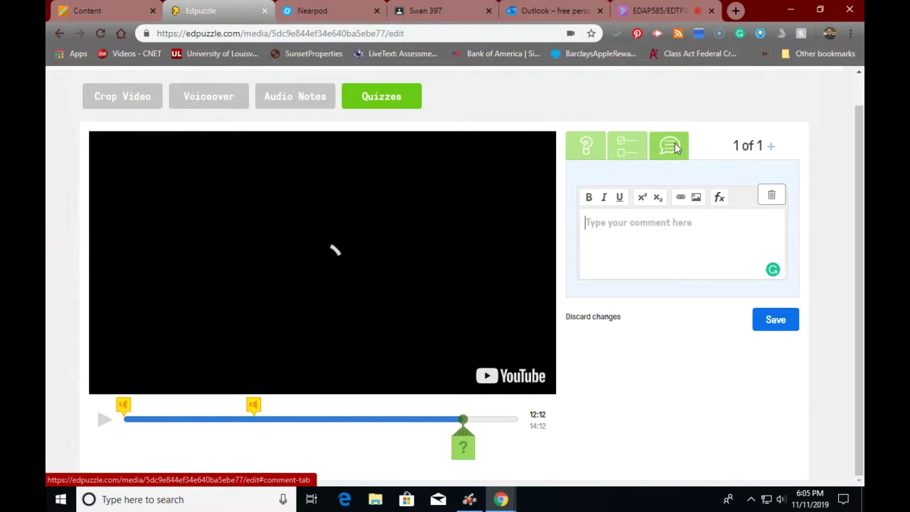
pyautogui.click(635, 155)
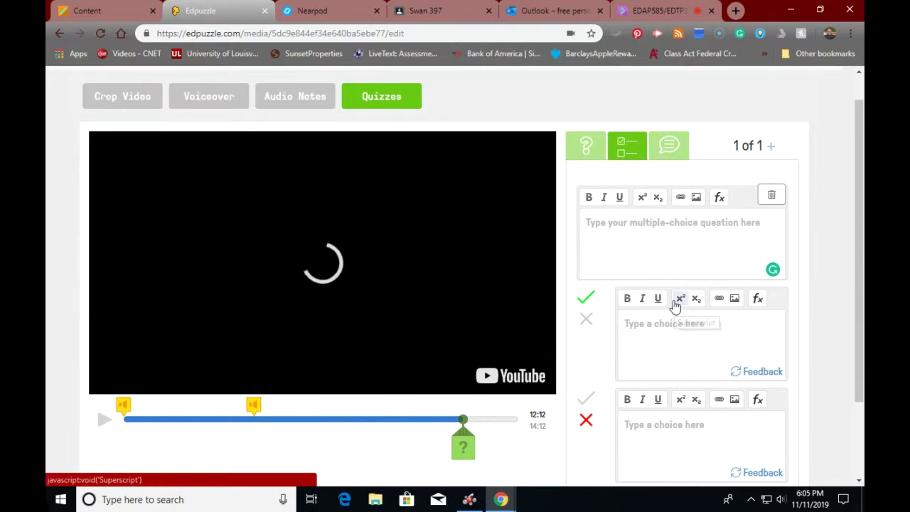
pyautogui.scroll(-1, 676, 306)
pyautogui.scroll(-1, 676, 306)
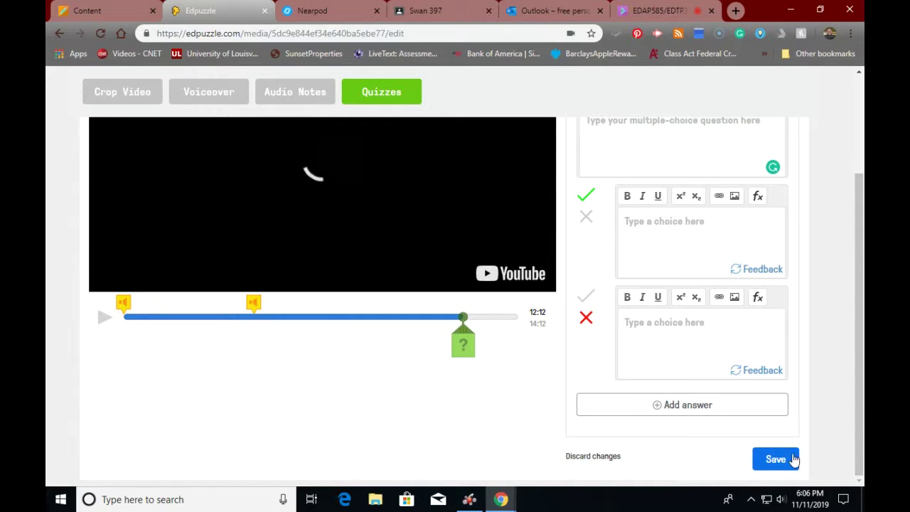
pyautogui.click(760, 465)
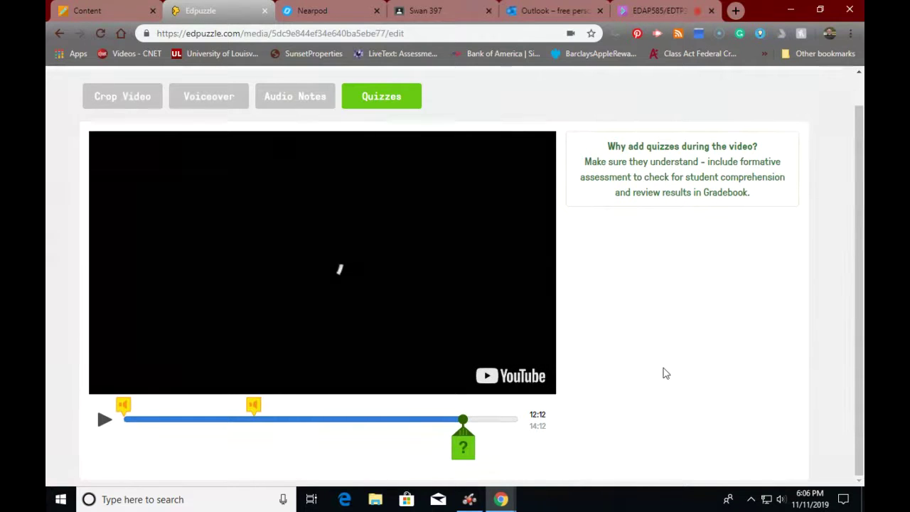
# Save and finish the edited fractions video, then look over the classes it can be assigned to.
pyautogui.scroll(1, 574, 203)
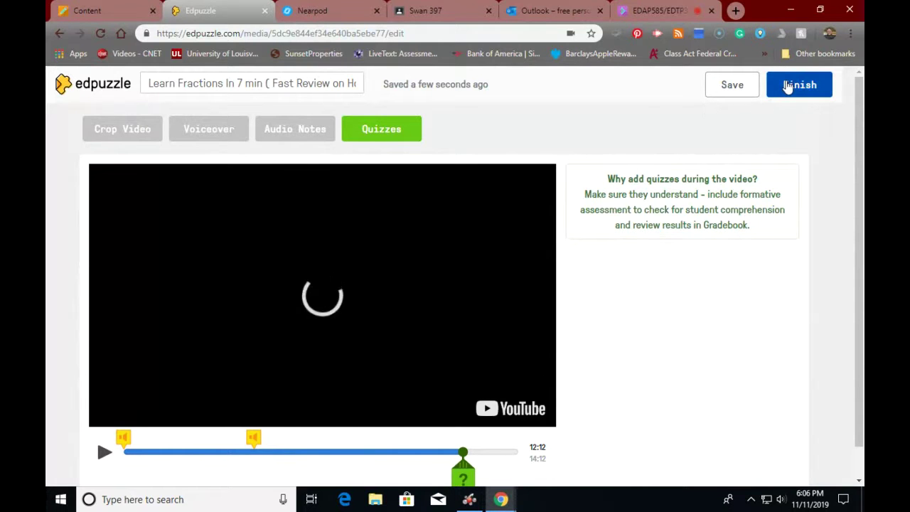
pyautogui.click(713, 87)
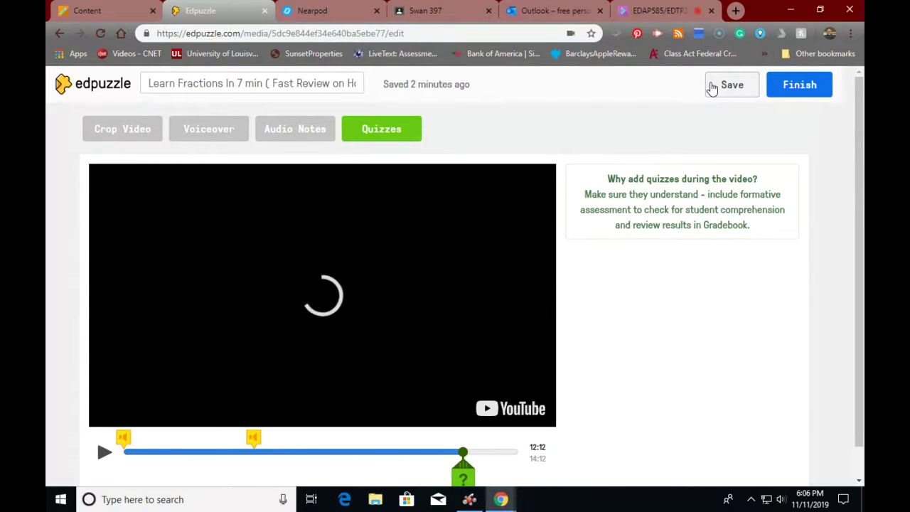
pyautogui.click(790, 89)
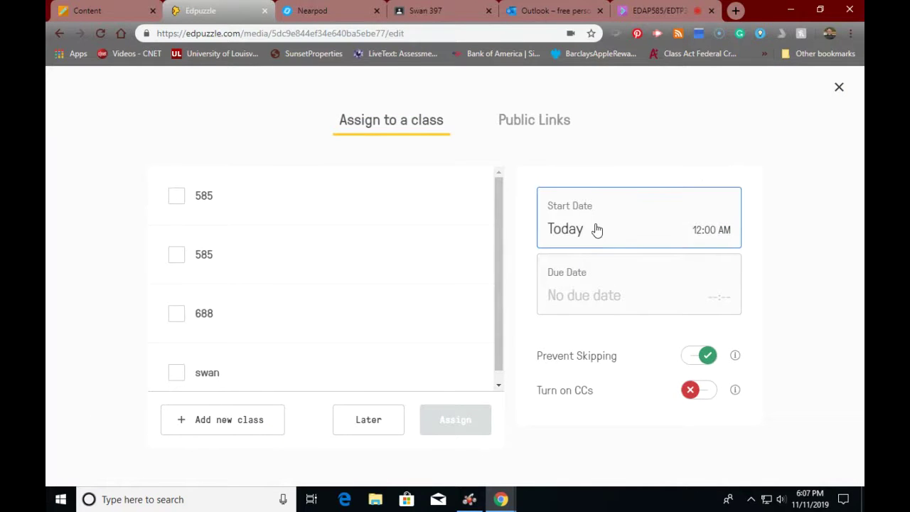
pyautogui.scroll(-1, 238, 253)
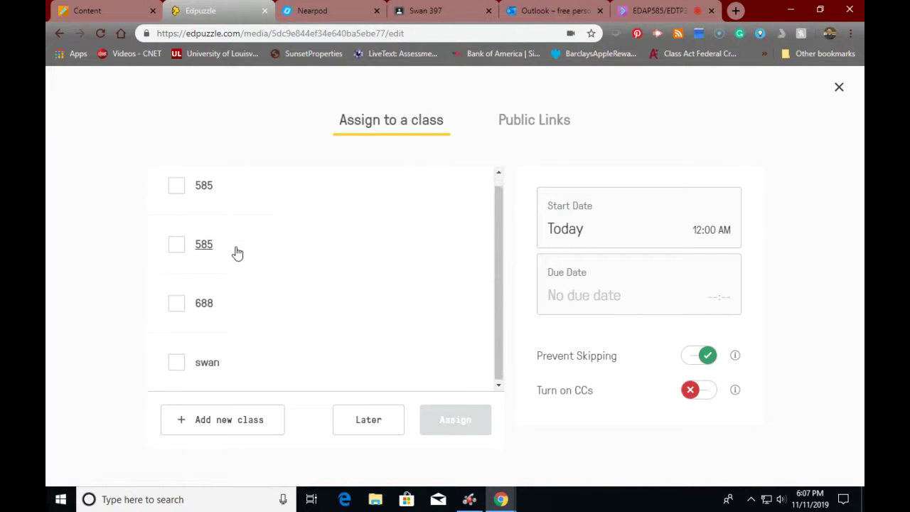
pyautogui.scroll(1, 274, 256)
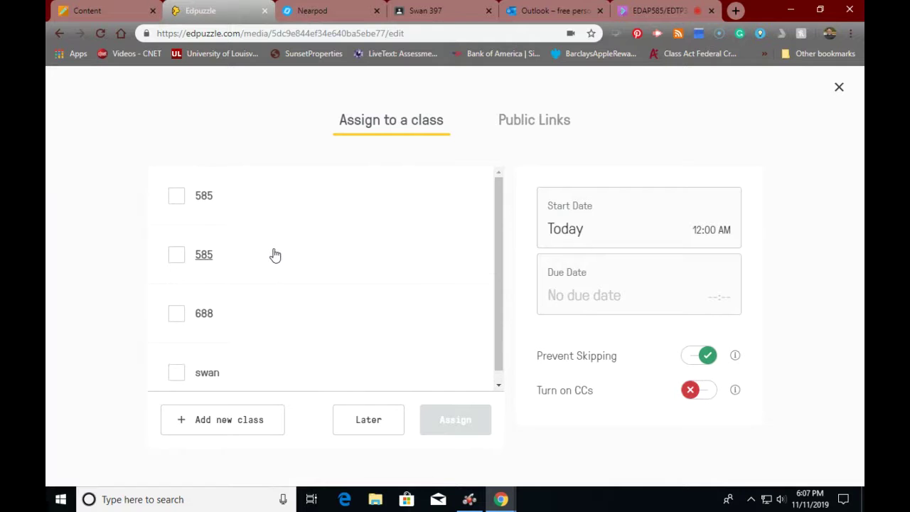
# Open the new class form, compare the Classic and Open class types, and leave without creating a class.
pyautogui.click(200, 430)
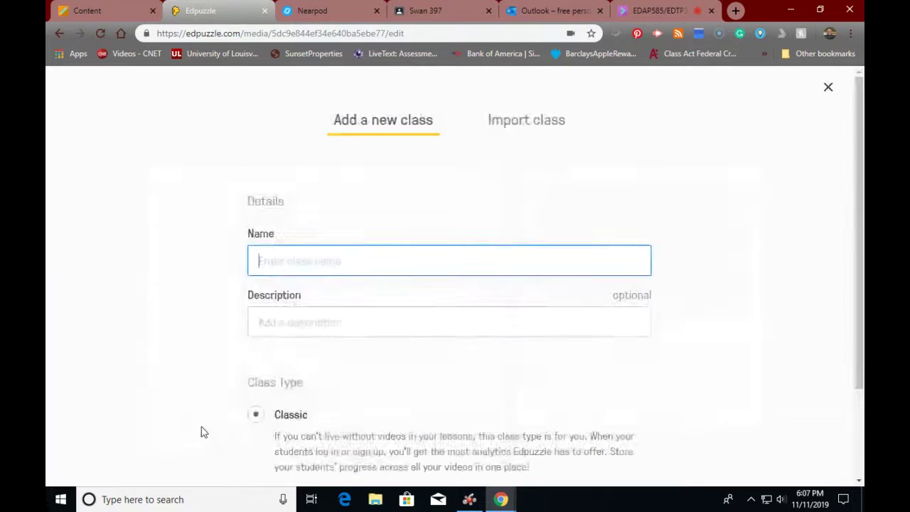
pyautogui.scroll(-2, 221, 411)
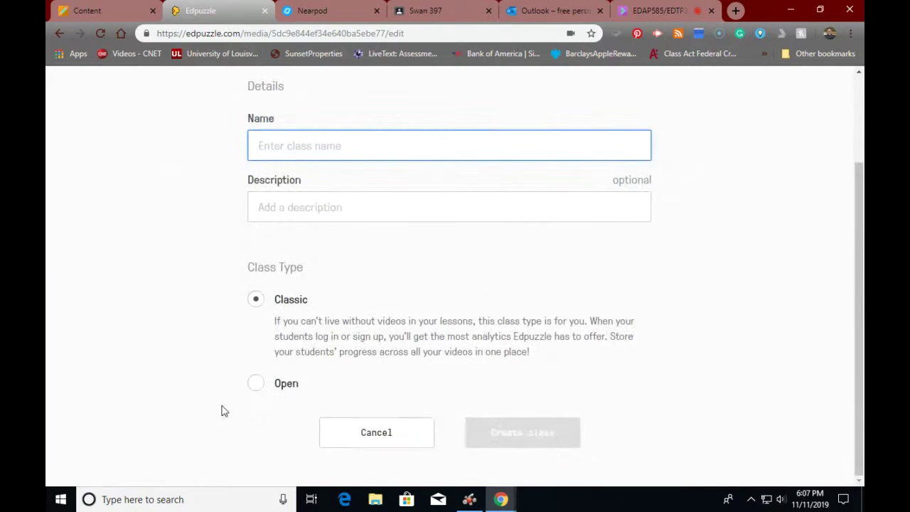
pyautogui.click(254, 389)
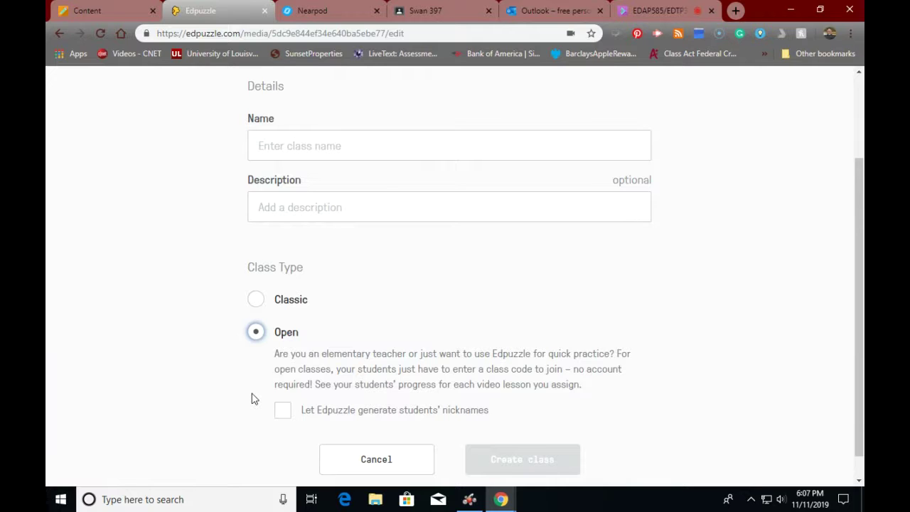
pyautogui.click(256, 300)
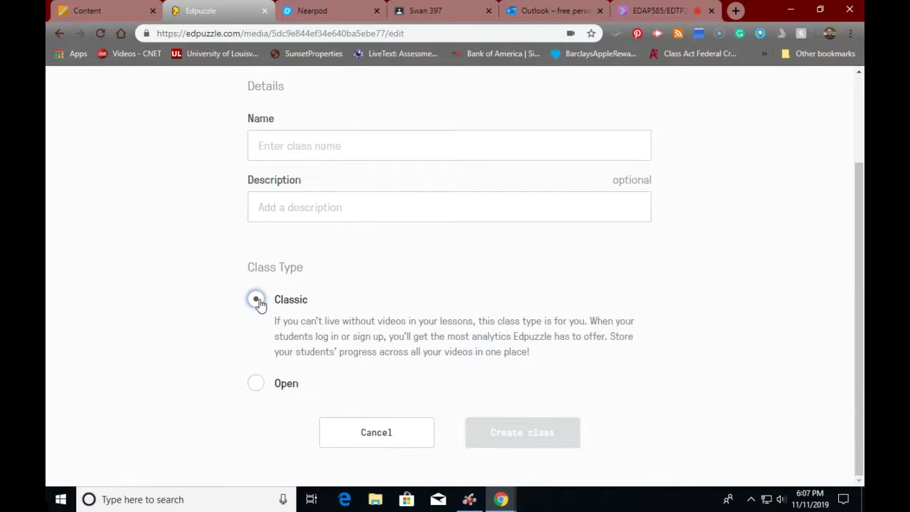
pyautogui.click(256, 383)
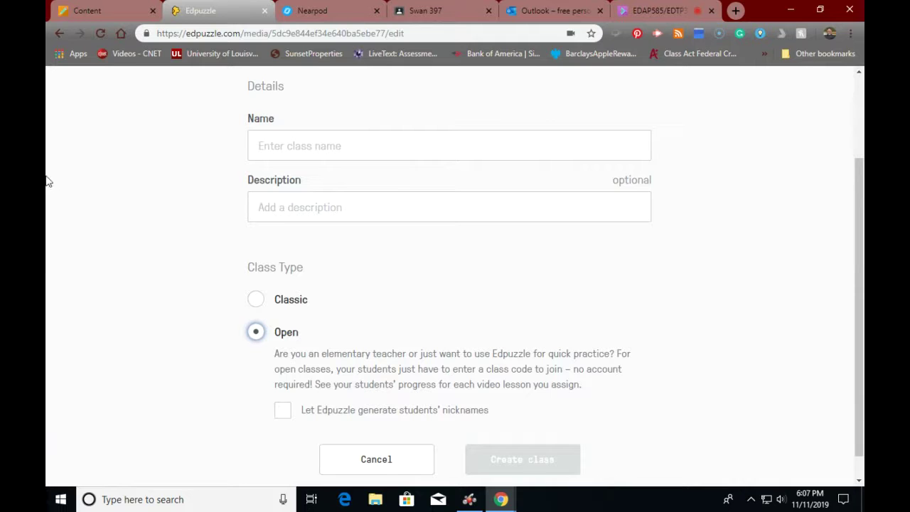
pyautogui.click(59, 34)
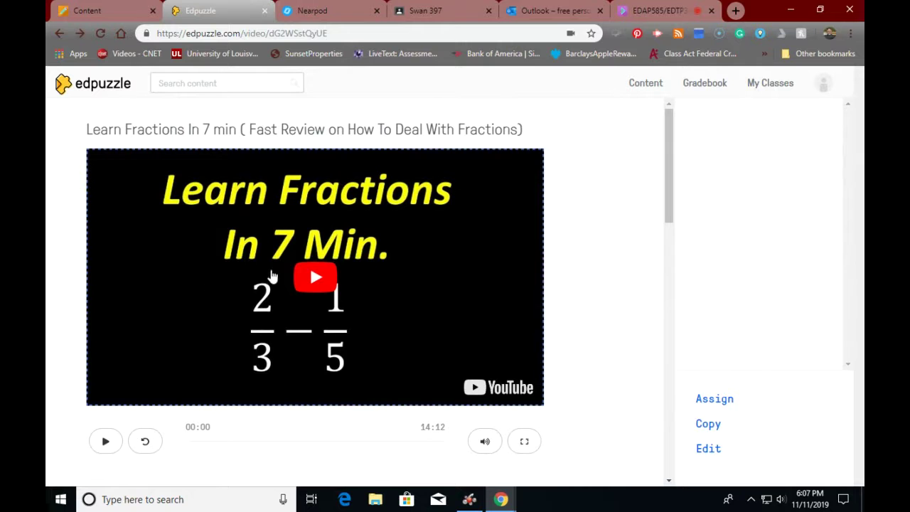
# Look at the assignment options for the Learn Fractions video and return to the YouTube Fractions results.
pyautogui.click(703, 401)
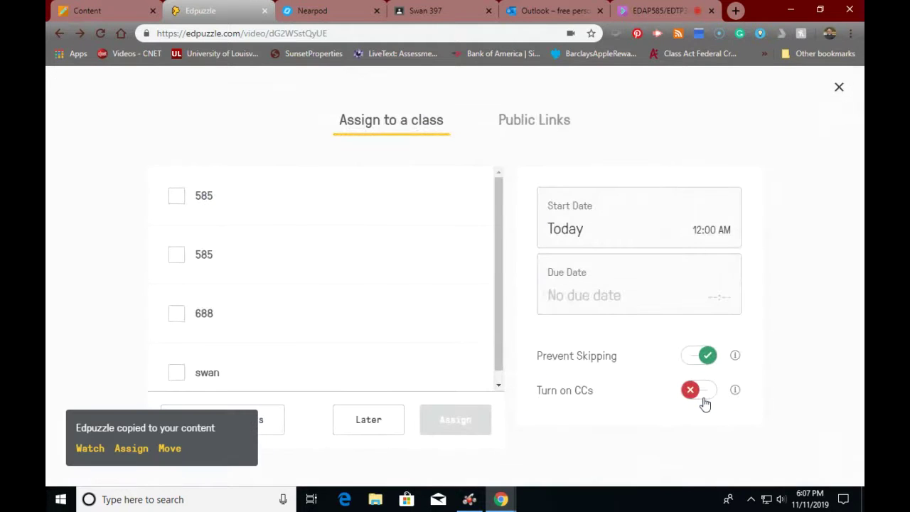
pyautogui.click(57, 34)
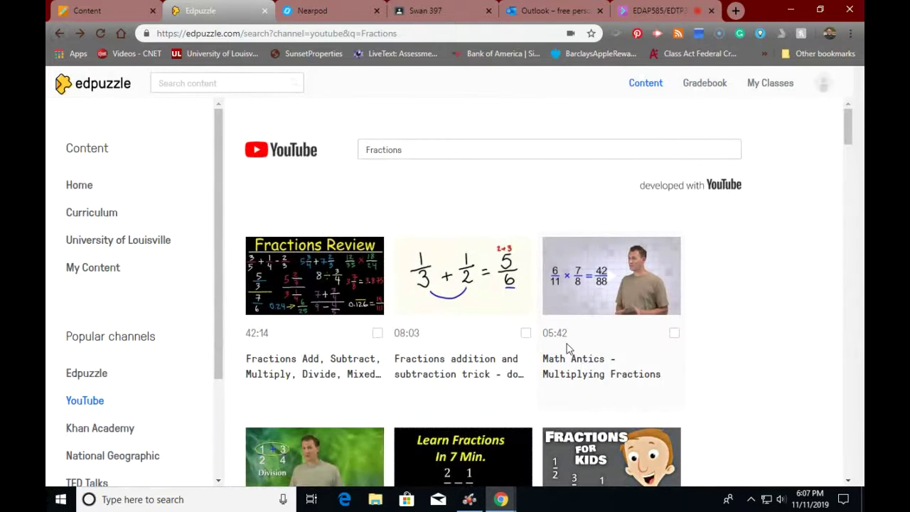
# Open the "Fractions Add, Subtract, Multiply, Divide" review video, copy it to the content library and open it for editing.
pyautogui.click(335, 280)
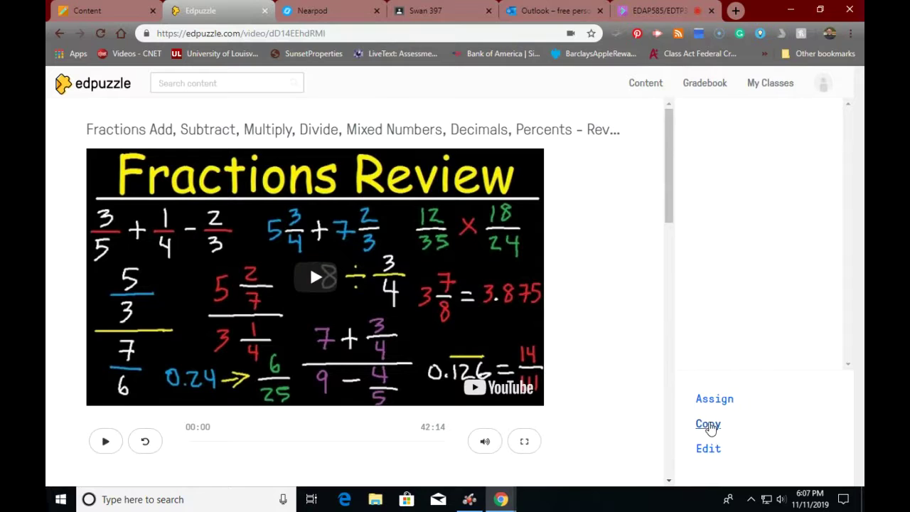
pyautogui.click(709, 425)
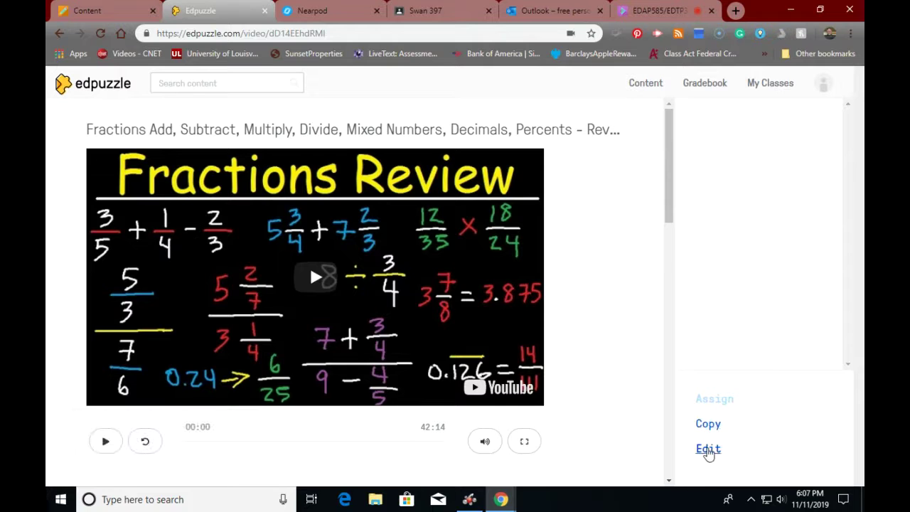
pyautogui.click(708, 449)
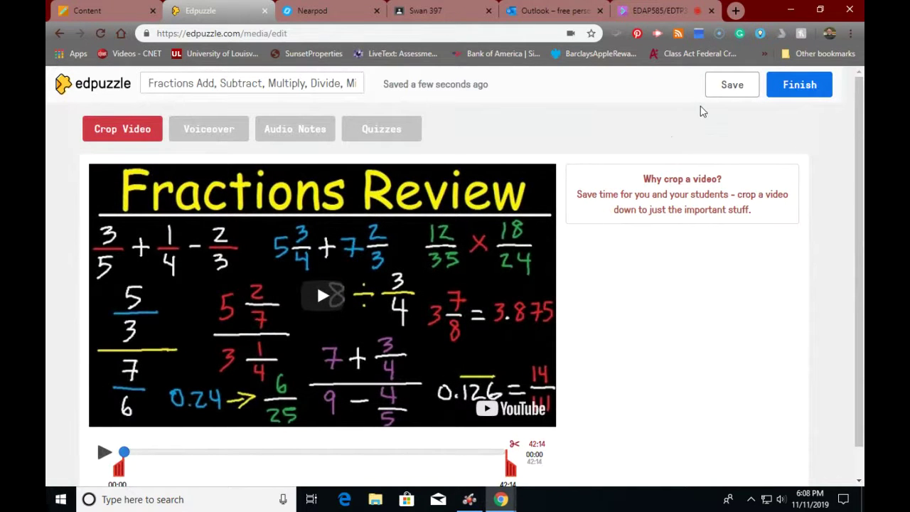
pyautogui.click(54, 33)
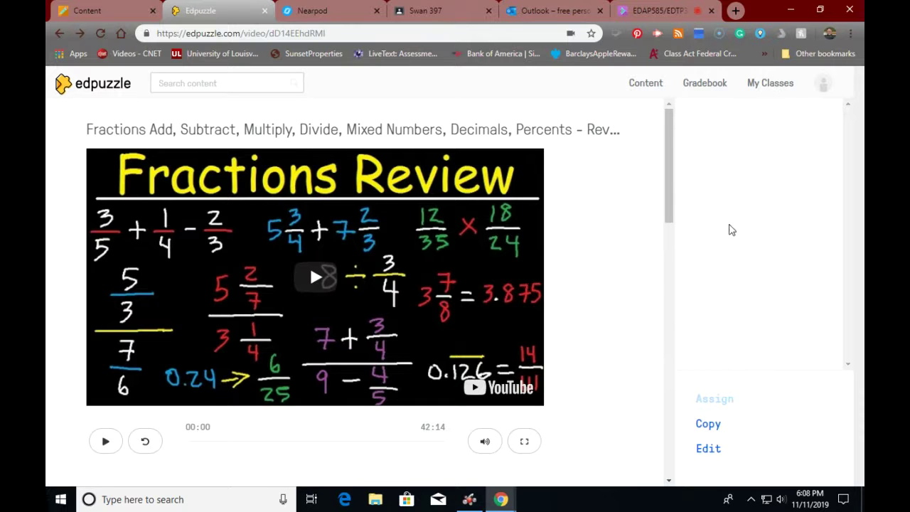
pyautogui.click(715, 450)
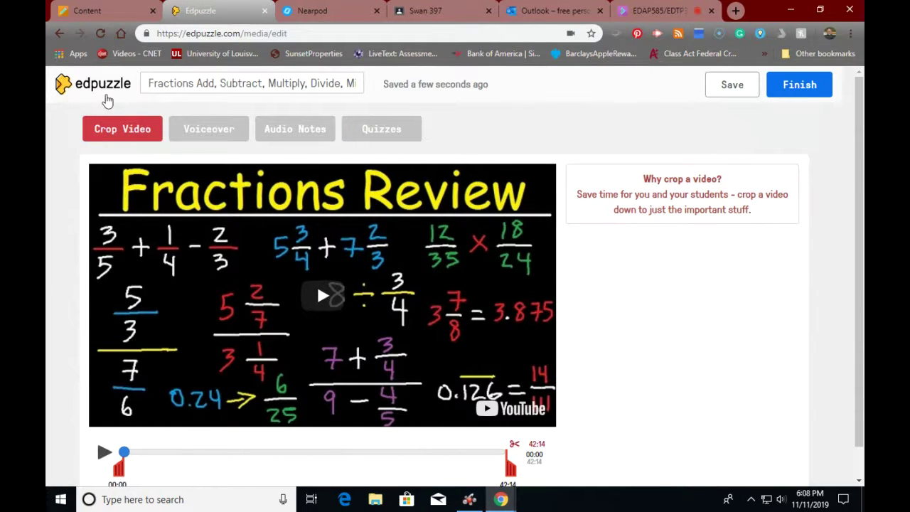
# Go back from the editor to the Fractions Review video's page and look over its versions and similar videos.
pyautogui.click(59, 33)
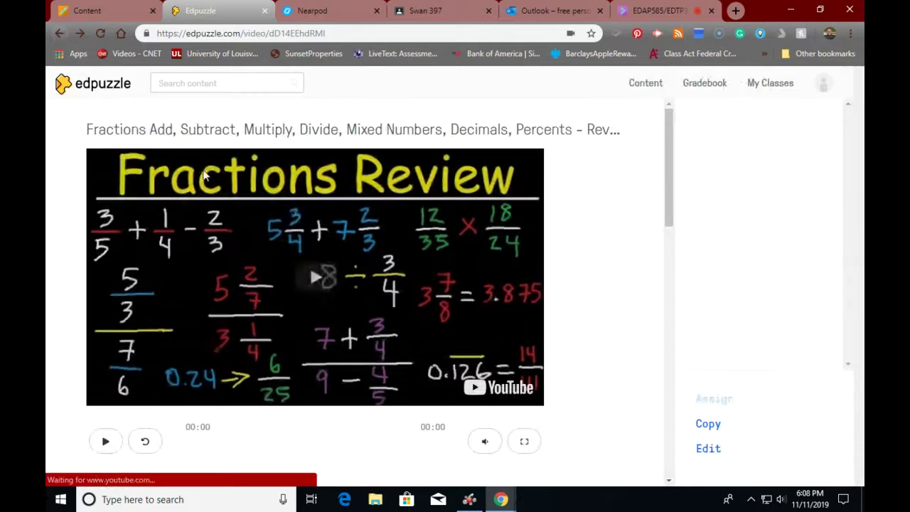
pyautogui.scroll(-10, 608, 315)
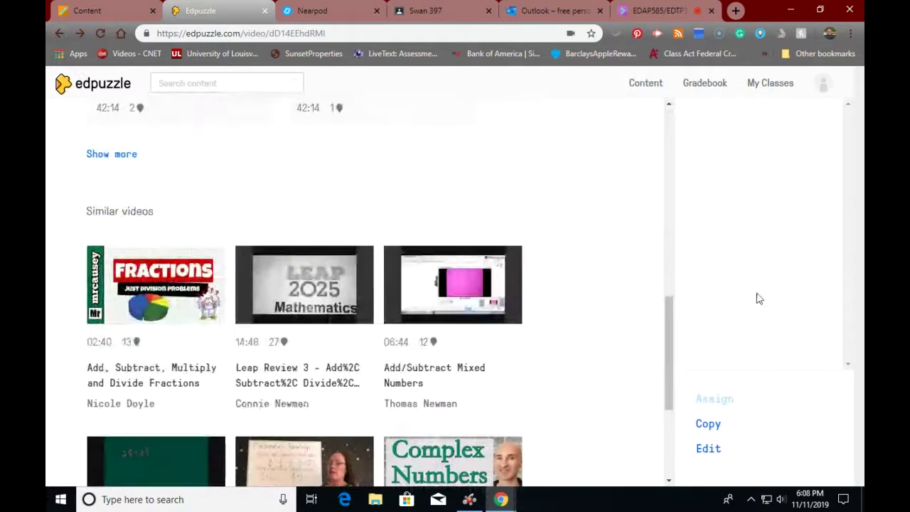
pyautogui.scroll(10, 610, 294)
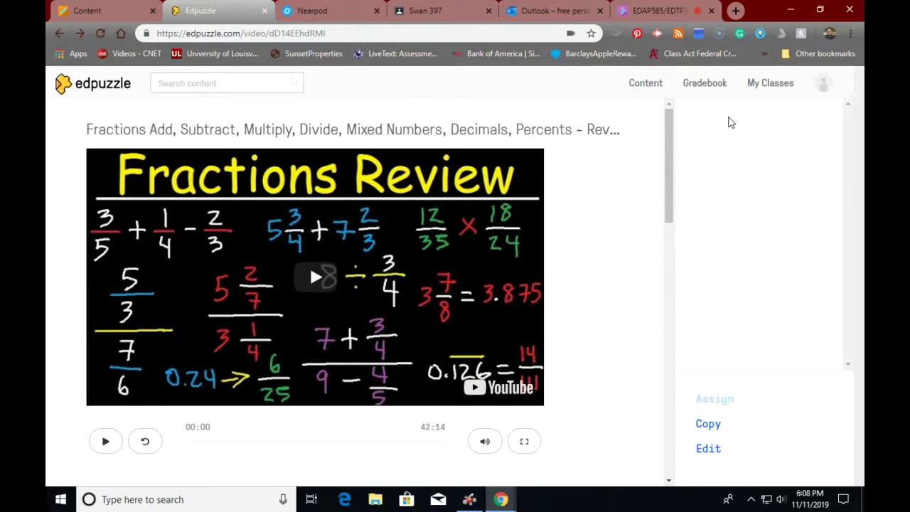
# Open the 585 class in My Classes, look through its class options, and close them without changes.
pyautogui.click(757, 85)
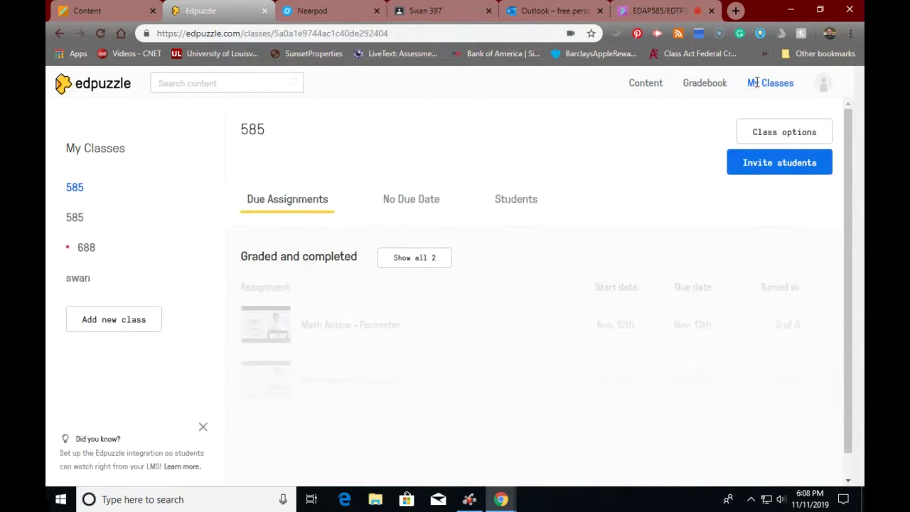
pyautogui.click(775, 138)
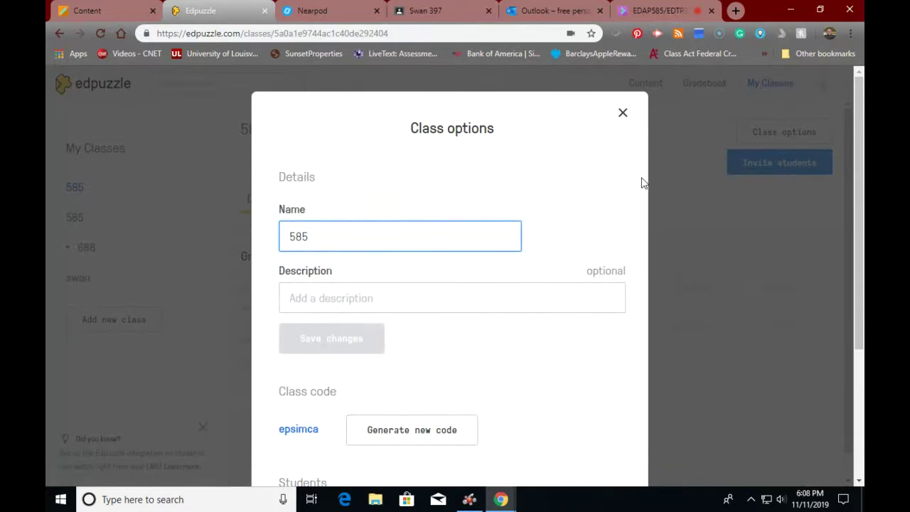
pyautogui.scroll(-3, 640, 184)
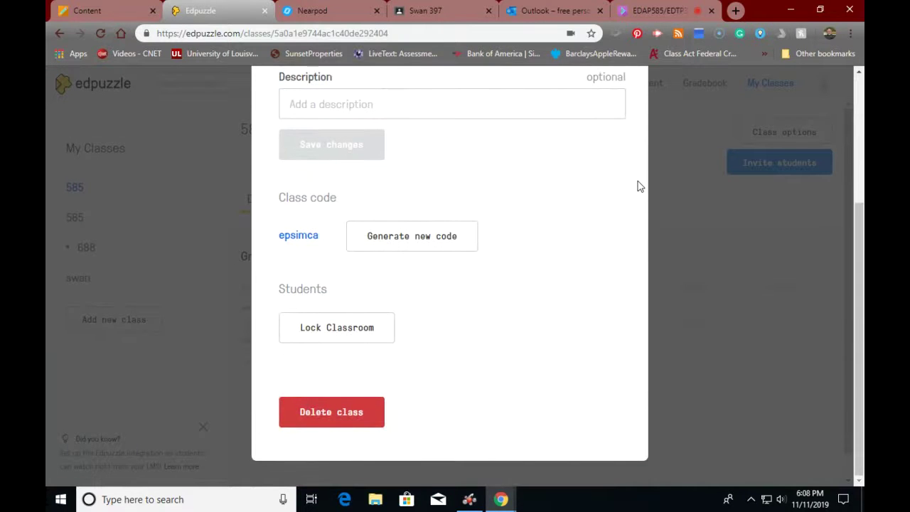
pyautogui.scroll(3, 639, 186)
pyautogui.click(623, 110)
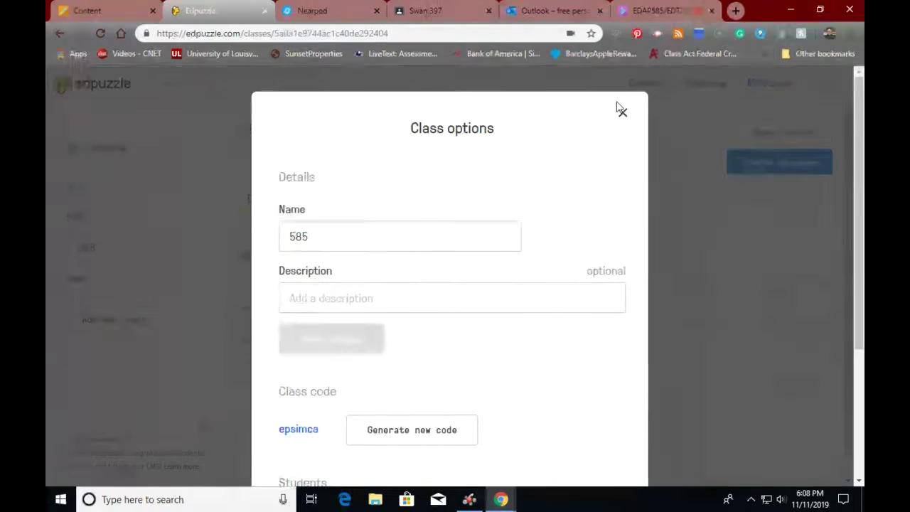
# Open the student invitation options for the 585 class, look at sharing by mail, and close the Mail app without adding an account.
pyautogui.click(748, 164)
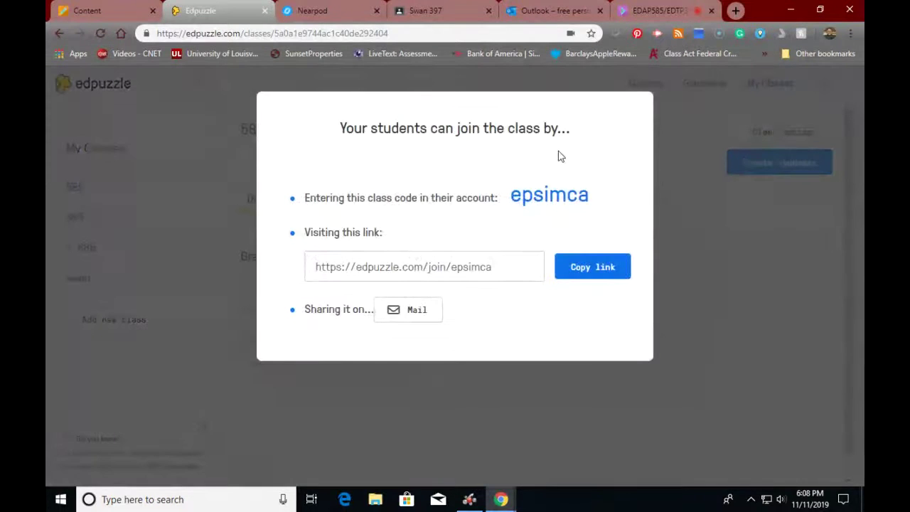
pyautogui.click(429, 319)
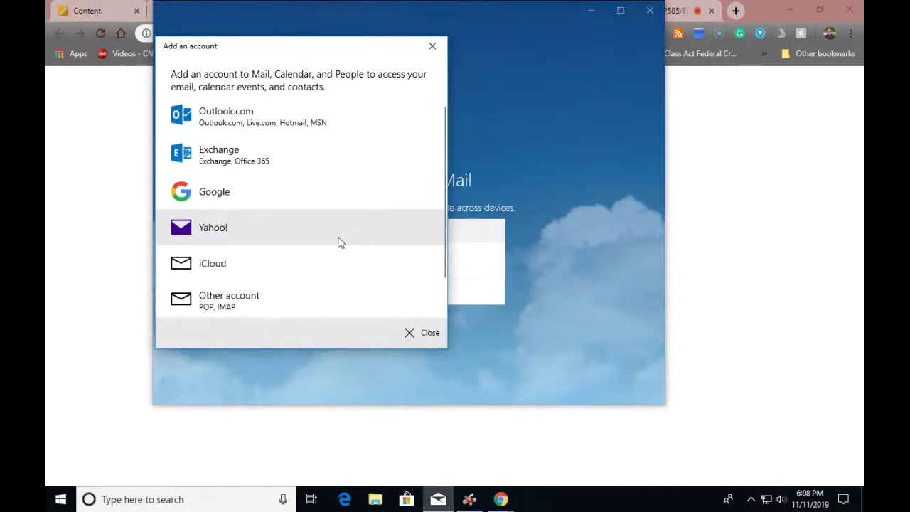
pyautogui.scroll(-1, 337, 242)
pyautogui.scroll(1, 342, 227)
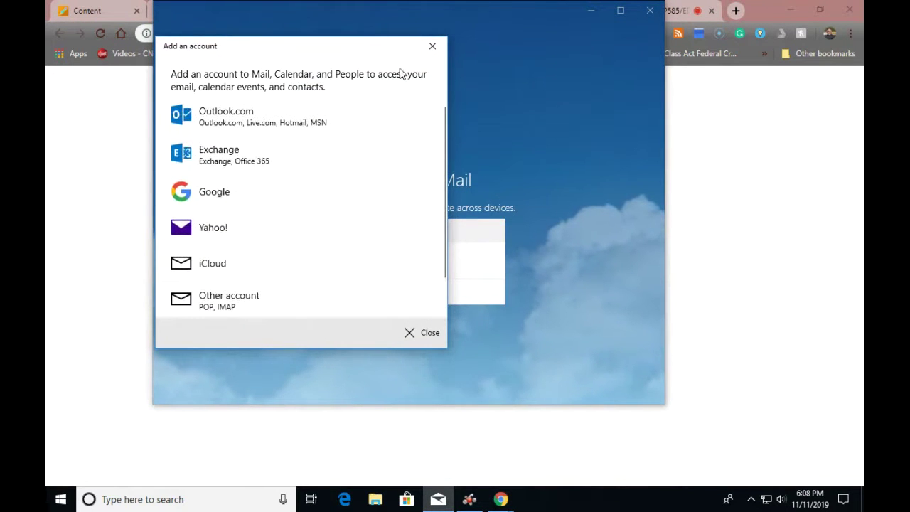
pyautogui.click(431, 47)
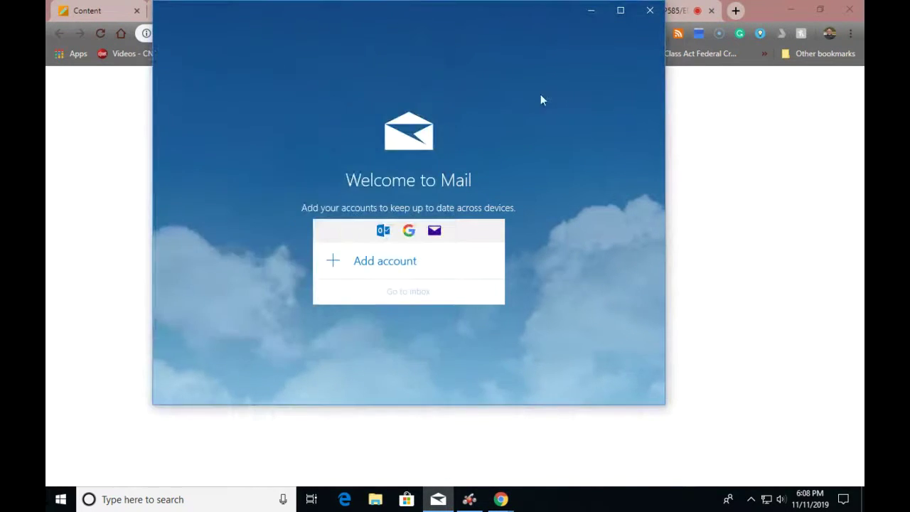
pyautogui.click(650, 11)
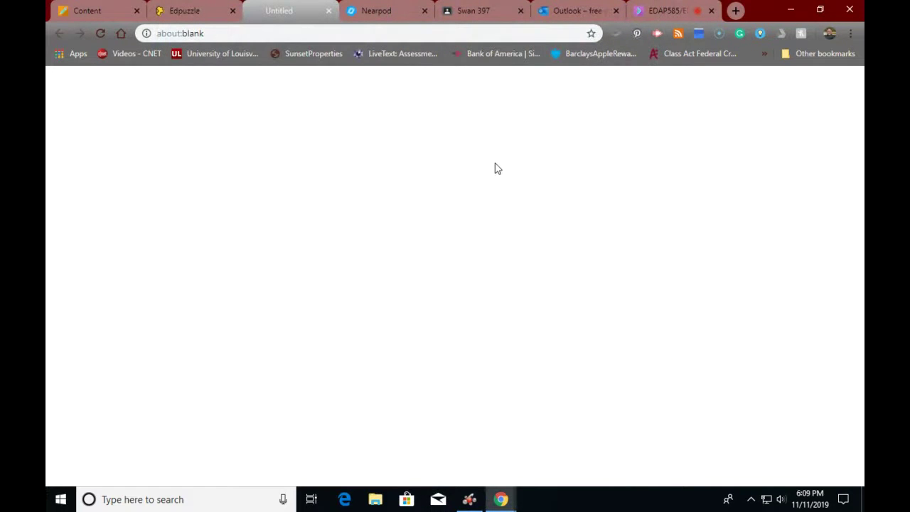
# Search Google for "edpuzzle and google classroom" in a new browser tab.
pyautogui.click(735, 11)
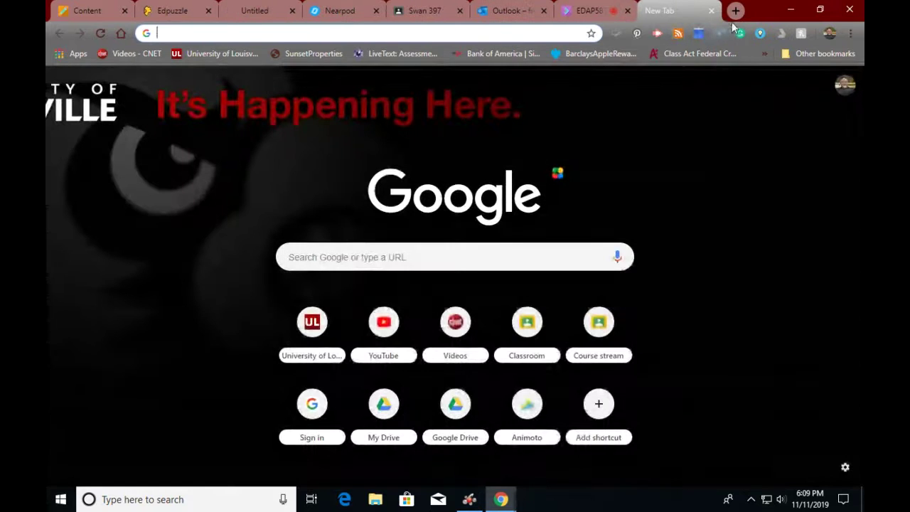
pyautogui.click(407, 252)
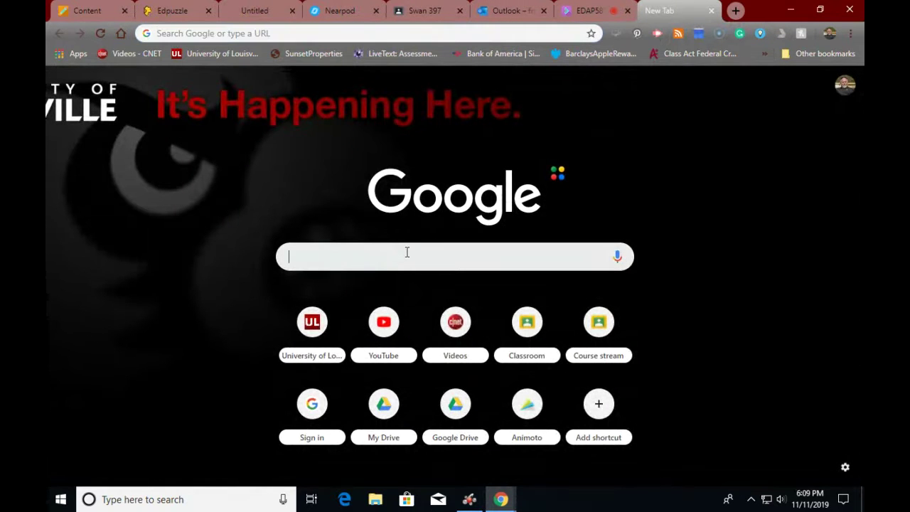
pyautogui.write('edpuz')
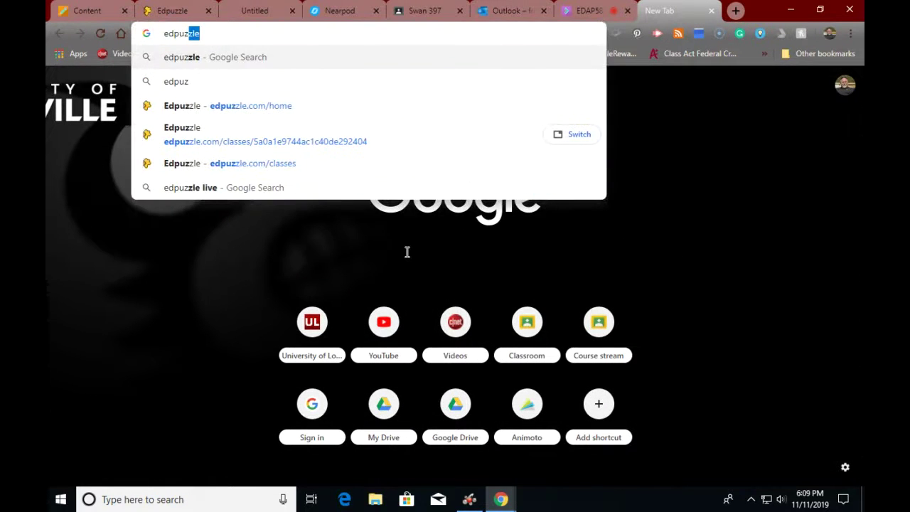
pyautogui.write('zle and')
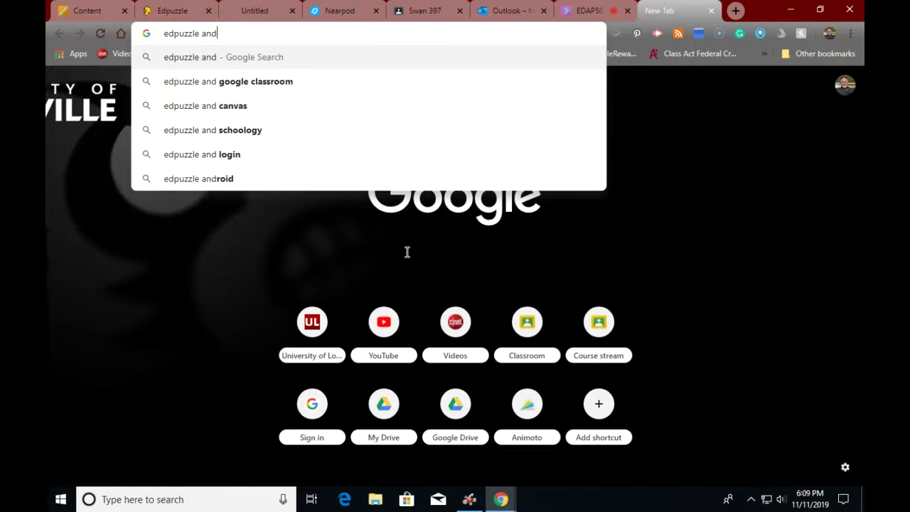
pyautogui.write(' google ')
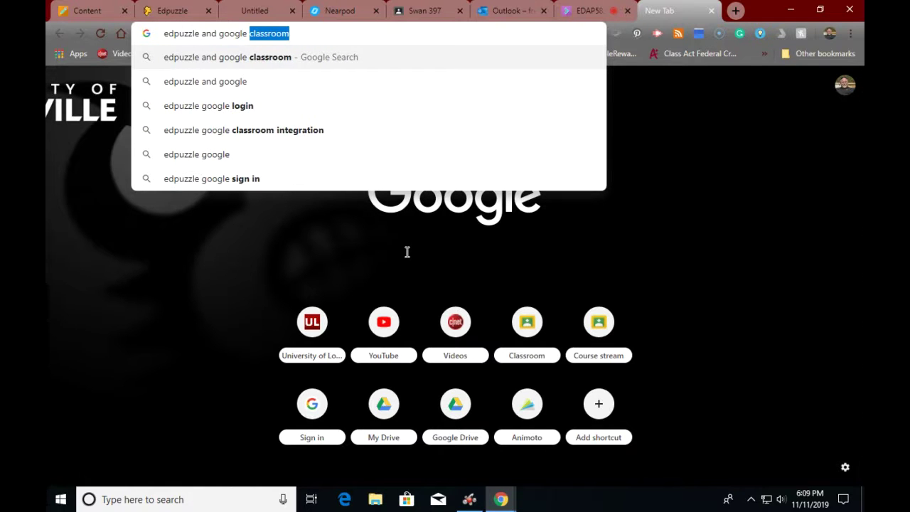
pyautogui.write('claqssroom')
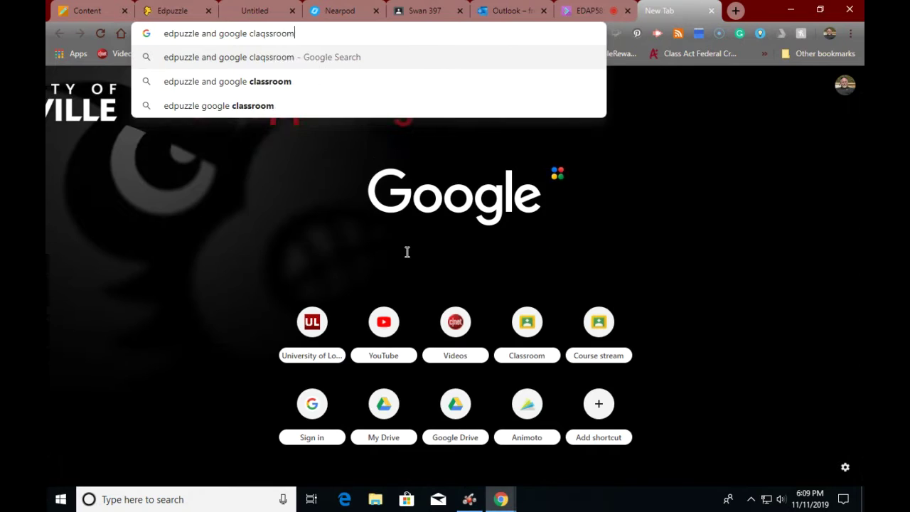
pyautogui.press('Return')
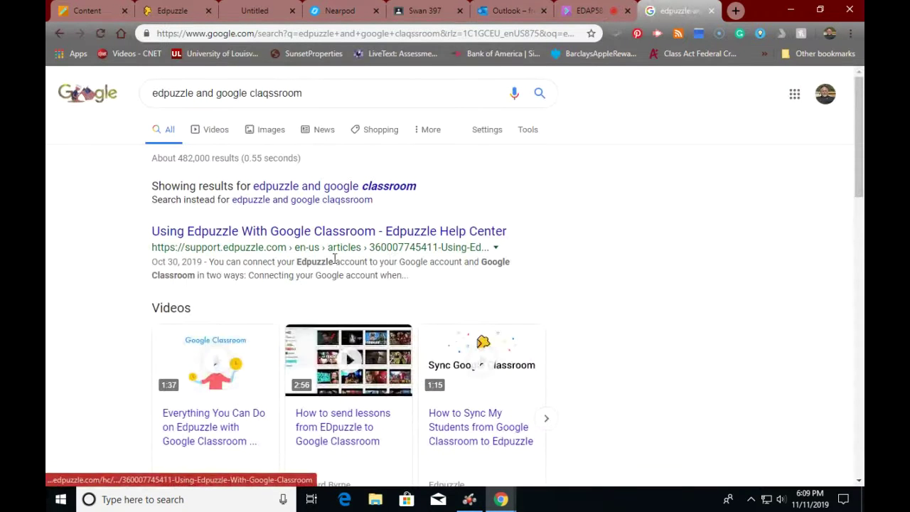
# Read the Edpuzzle Help Center article on using Edpuzzle with Google Classroom and its linked article on sharing assignments there.
pyautogui.click(252, 237)
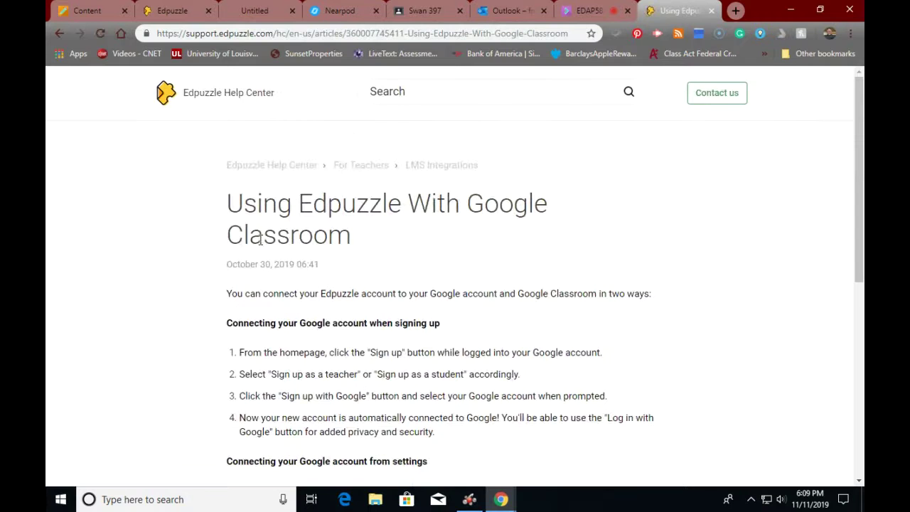
pyautogui.scroll(-1, 260, 238)
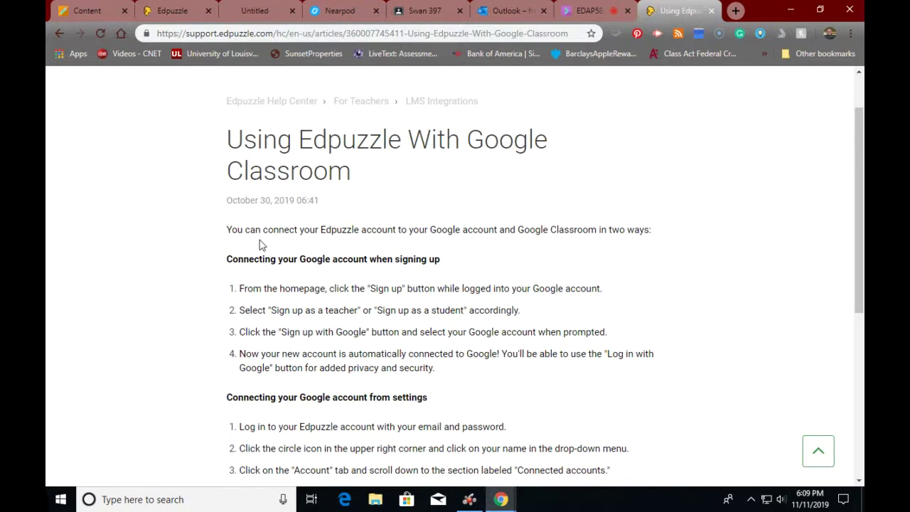
pyautogui.scroll(-1, 260, 245)
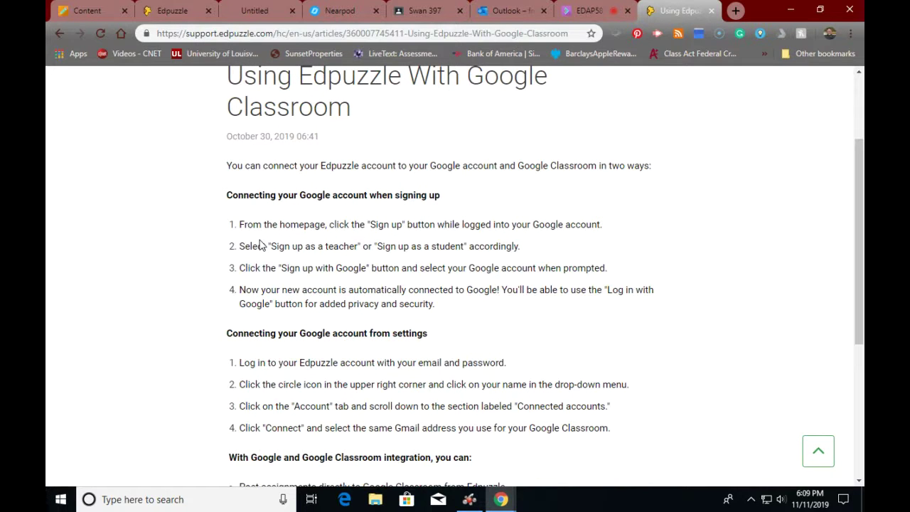
pyautogui.scroll(-1, 260, 245)
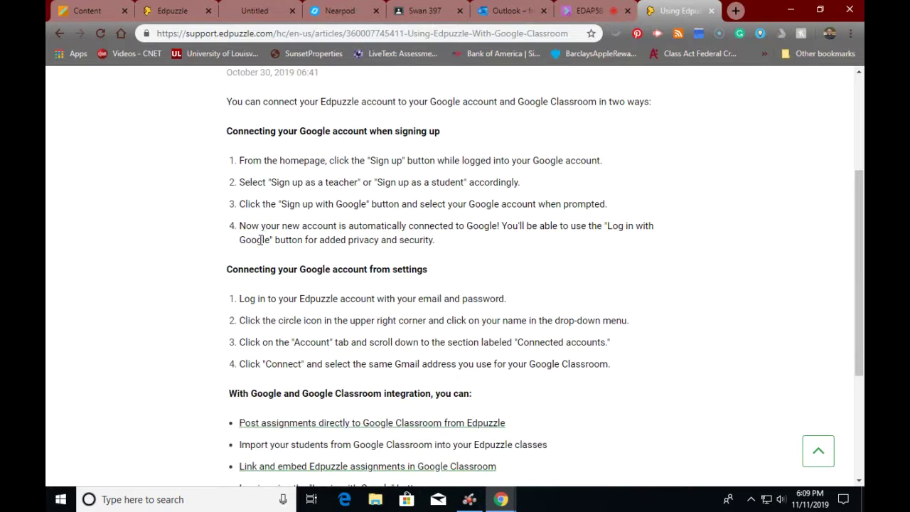
pyautogui.scroll(-1, 261, 240)
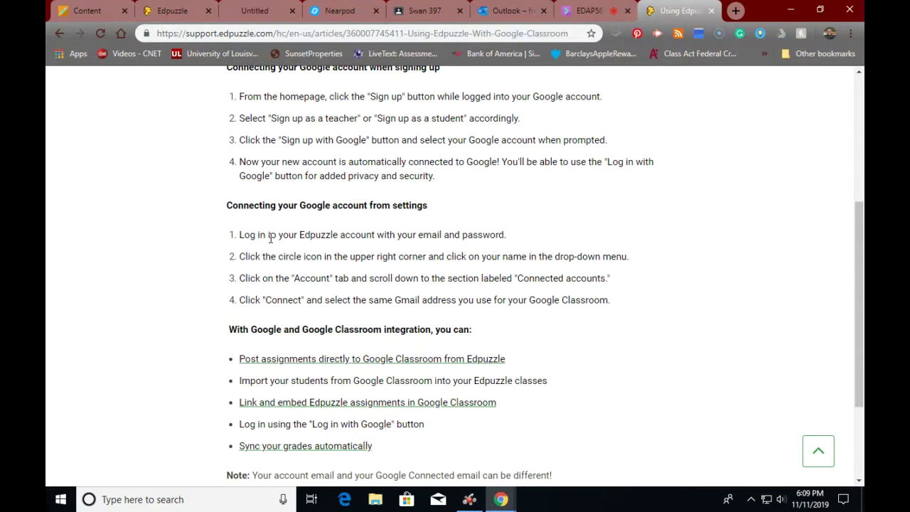
pyautogui.scroll(-1, 270, 238)
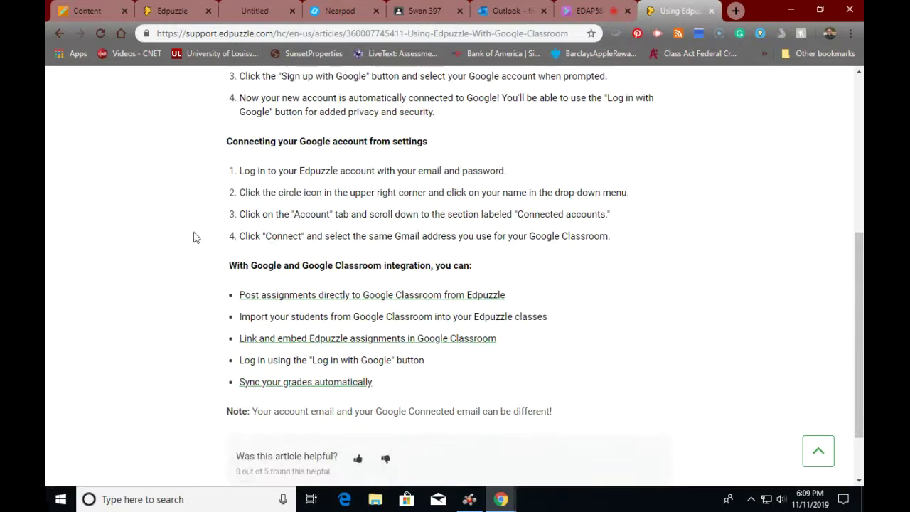
pyautogui.click(324, 299)
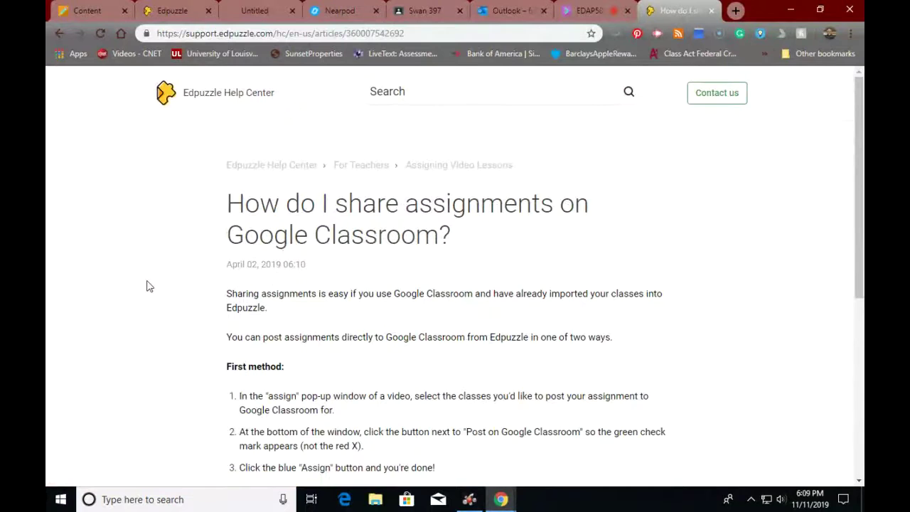
pyautogui.scroll(-3, 150, 286)
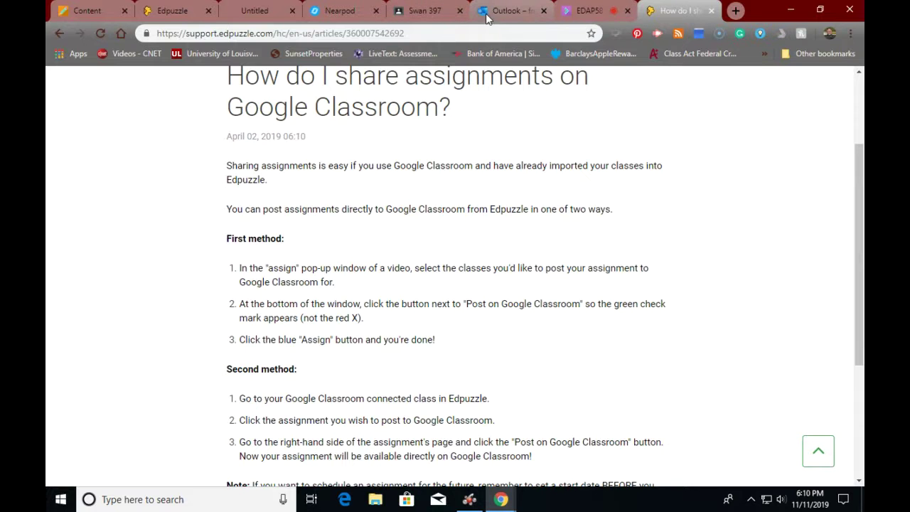
# Close the Outlook page and copy the 585 class's join link from the Edpuzzle student invitation.
pyautogui.click(349, 12)
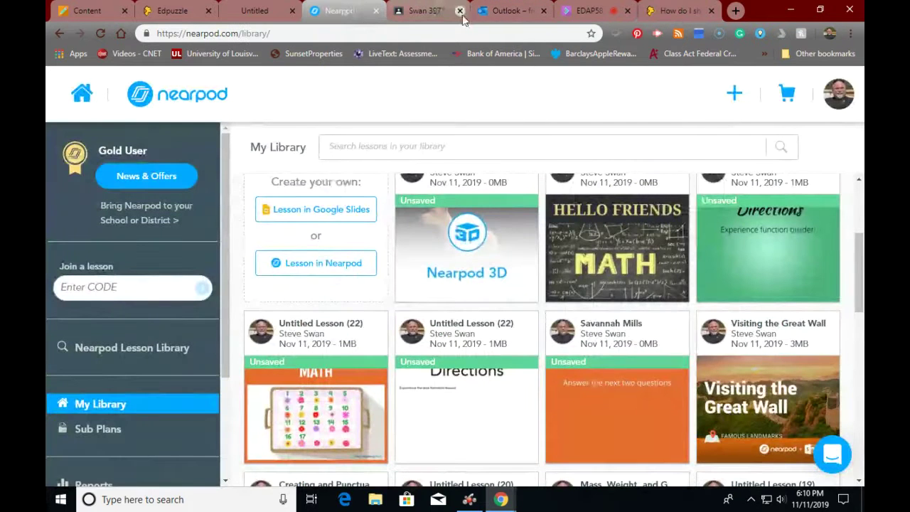
pyautogui.click(495, 14)
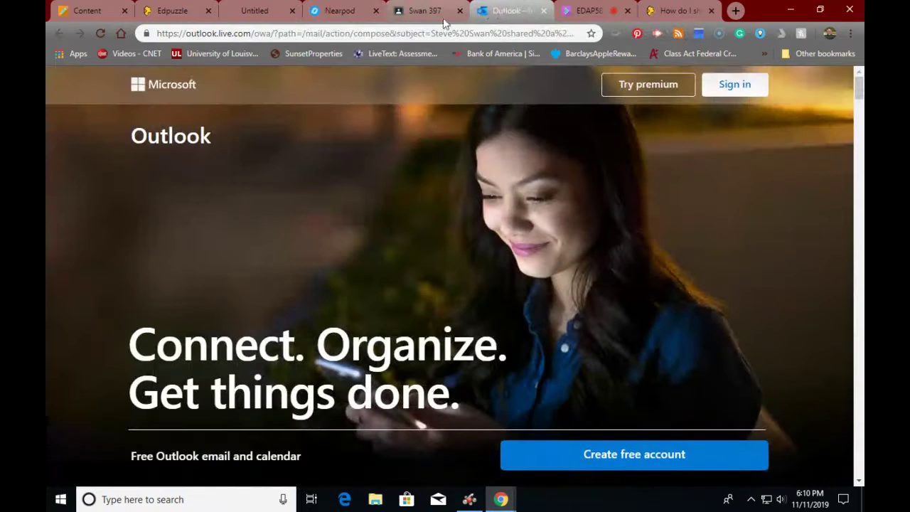
pyautogui.click(544, 11)
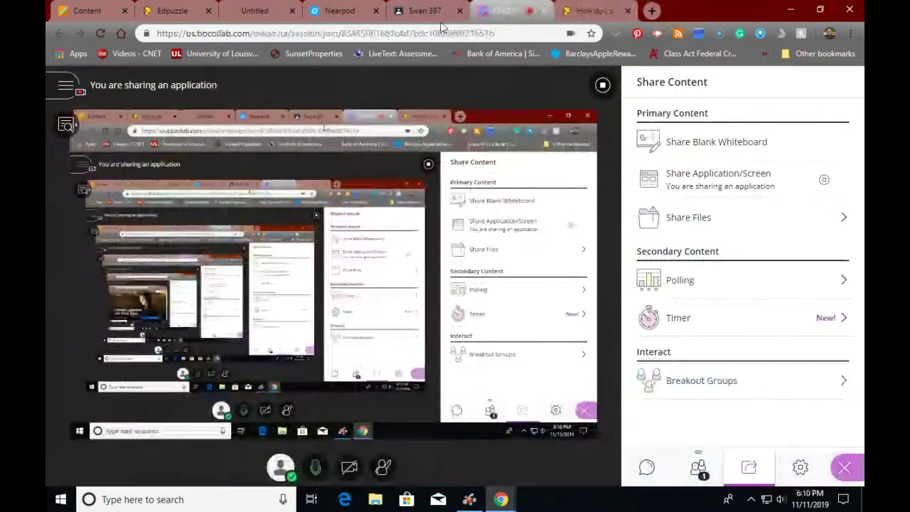
pyautogui.click(180, 16)
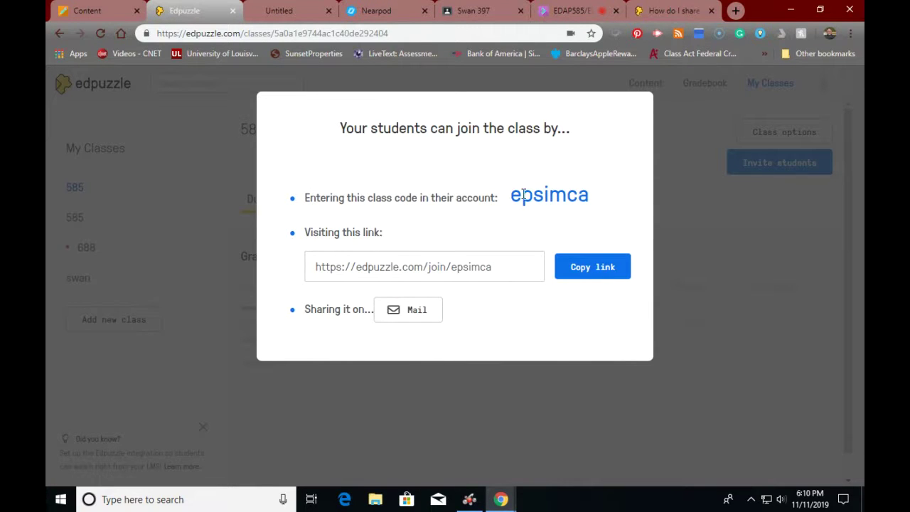
pyautogui.click(597, 266)
# Return to the Fractions Review video's page and expand its list of video versions to browse more of them.
pyautogui.click(59, 34)
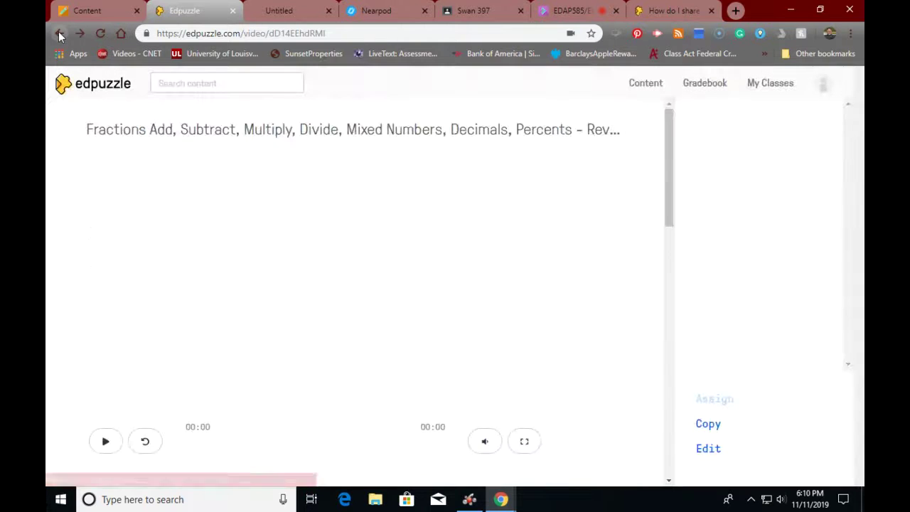
pyautogui.scroll(-5, 545, 378)
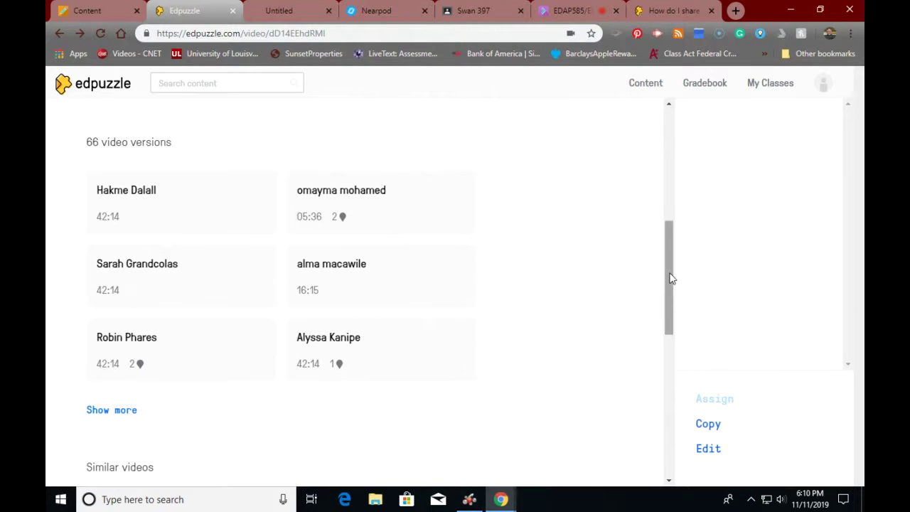
pyautogui.moveTo(670, 278)
pyautogui.mouseDown()
pyautogui.moveTo(661, 484)
pyautogui.moveTo(665, 292)
pyautogui.mouseUp()
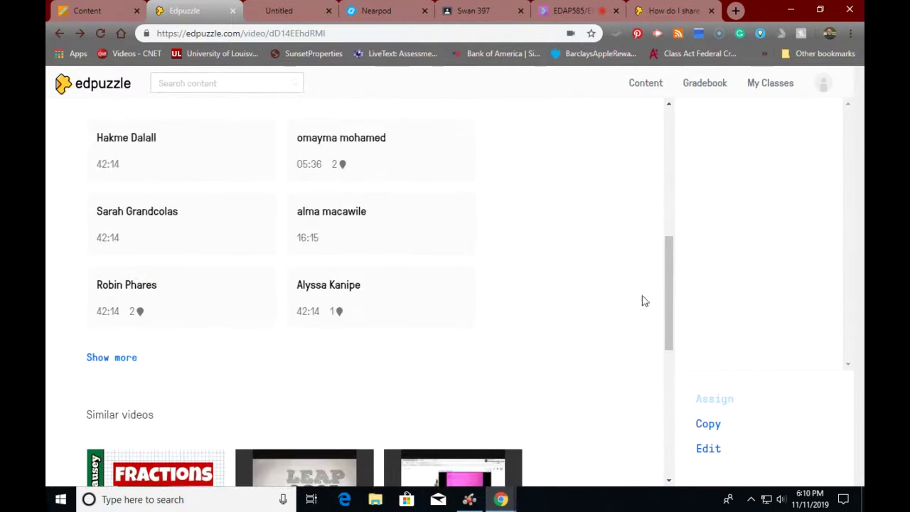
pyautogui.click(101, 358)
pyautogui.scroll(-5, 649, 376)
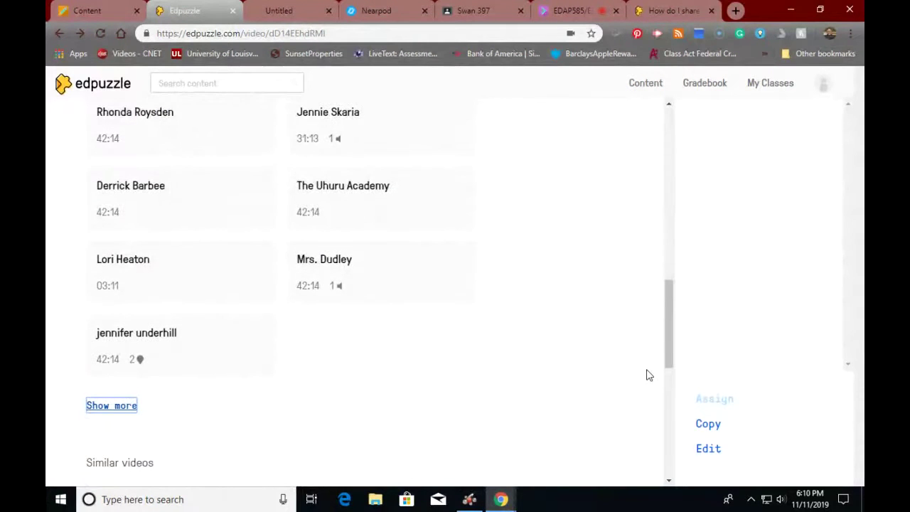
# Revisit the Help Center article on sharing assignments on Google Classroom, and return to the Fractions Review video's page.
pyautogui.scroll(10, 649, 376)
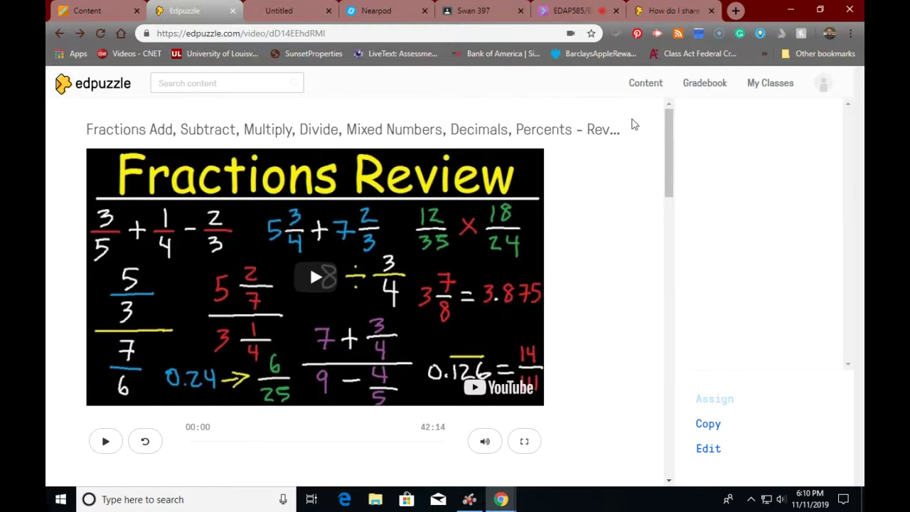
pyautogui.click(638, 11)
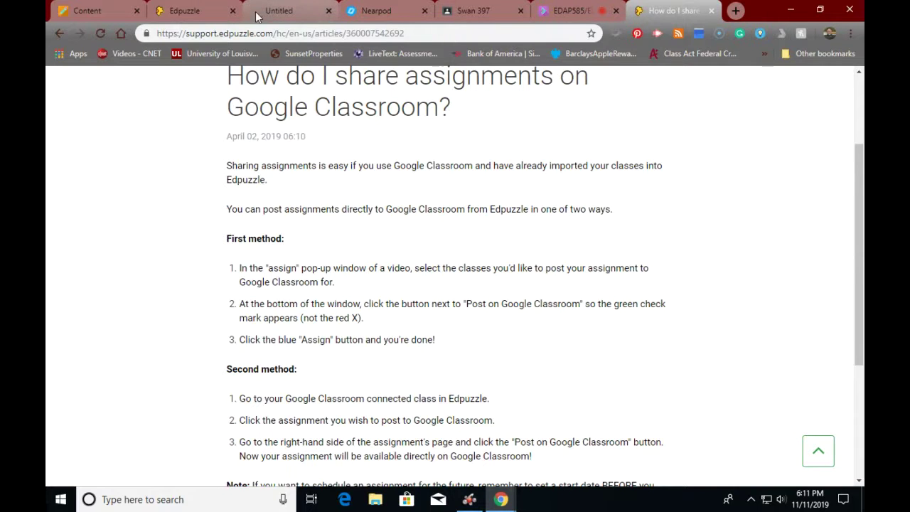
pyautogui.click(186, 10)
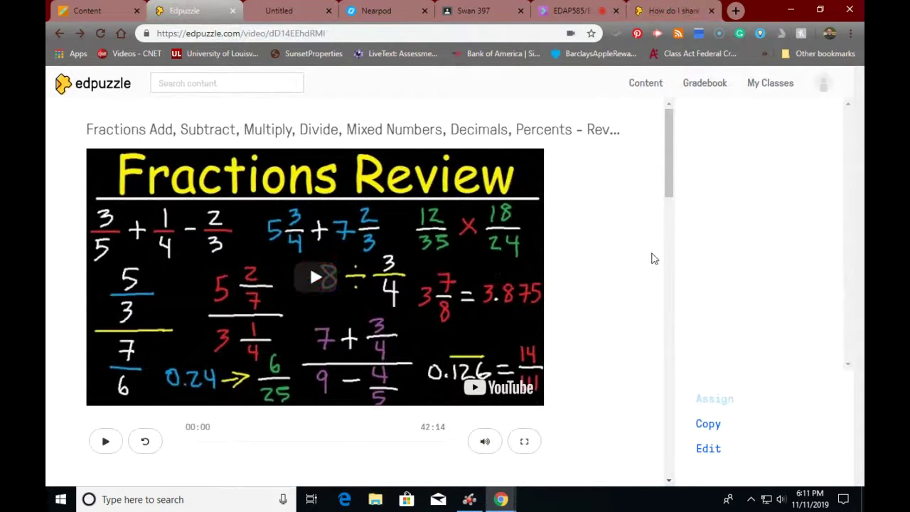
# Expand the Fractions Review video's list of versions further and browse through it and the similar videos.
pyautogui.scroll(-5, 650, 256)
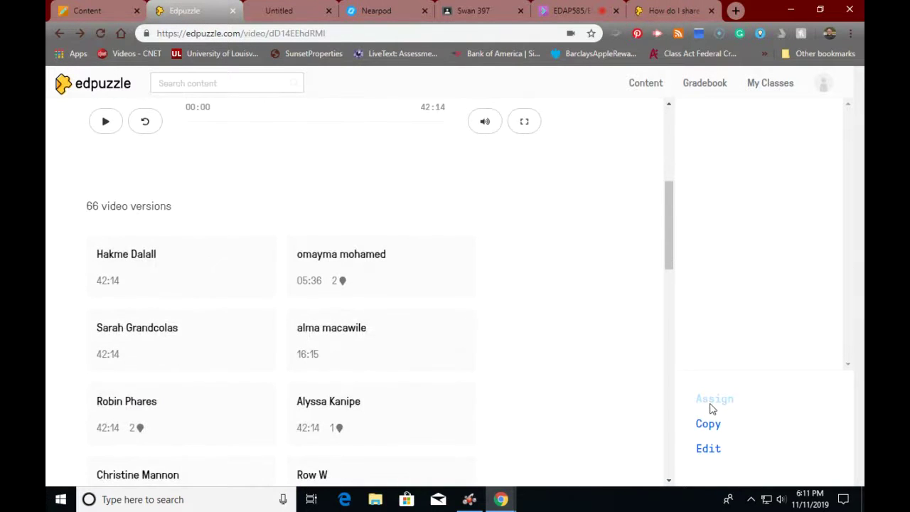
pyautogui.scroll(-10, 520, 343)
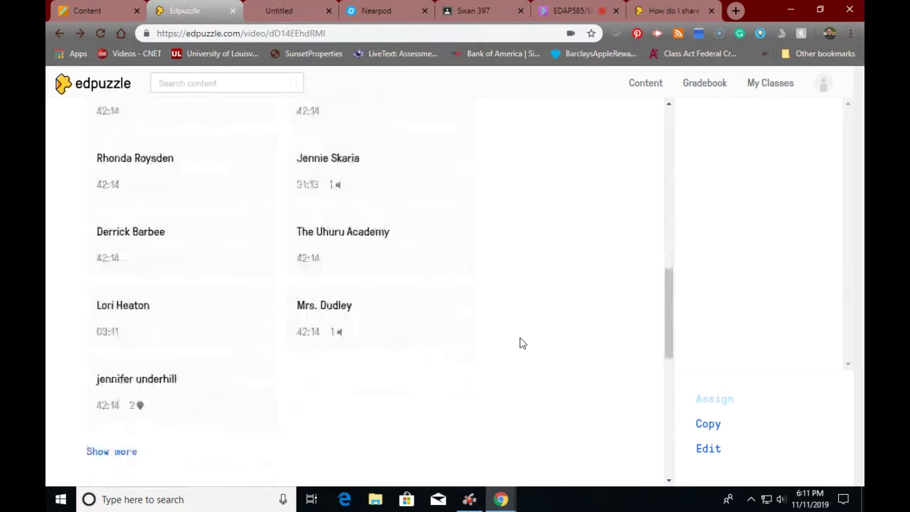
pyautogui.scroll(5, 519, 343)
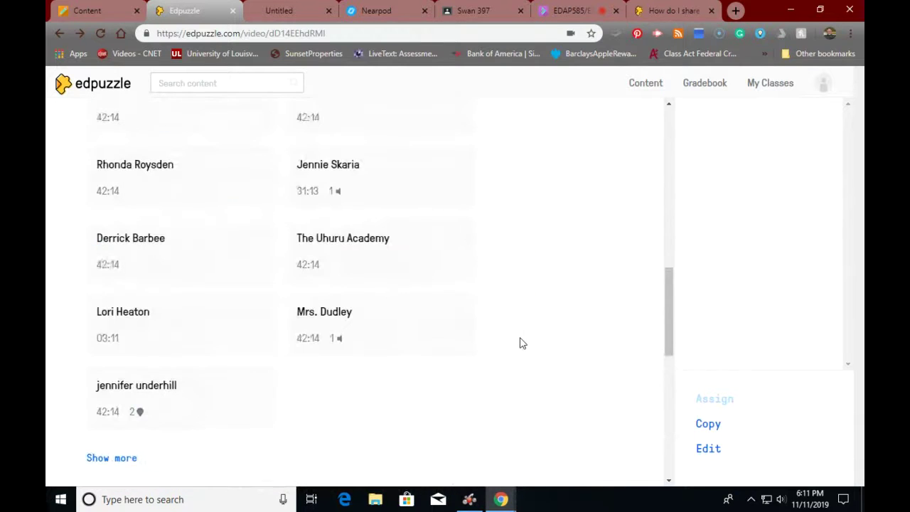
pyautogui.scroll(-2, 519, 343)
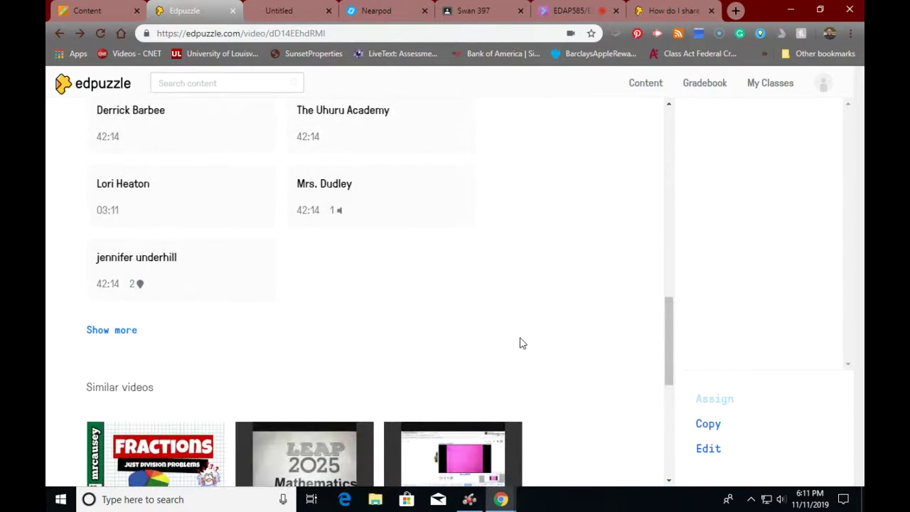
pyautogui.click(110, 332)
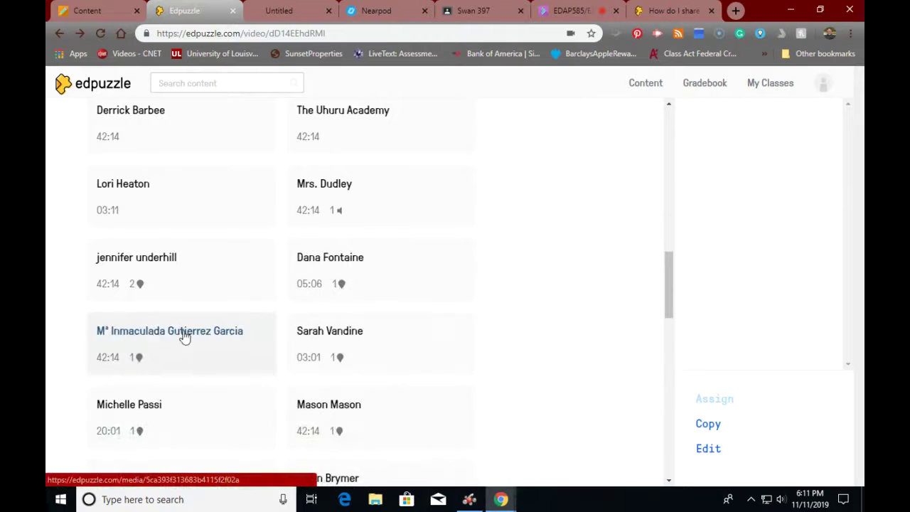
pyautogui.scroll(-10, 467, 367)
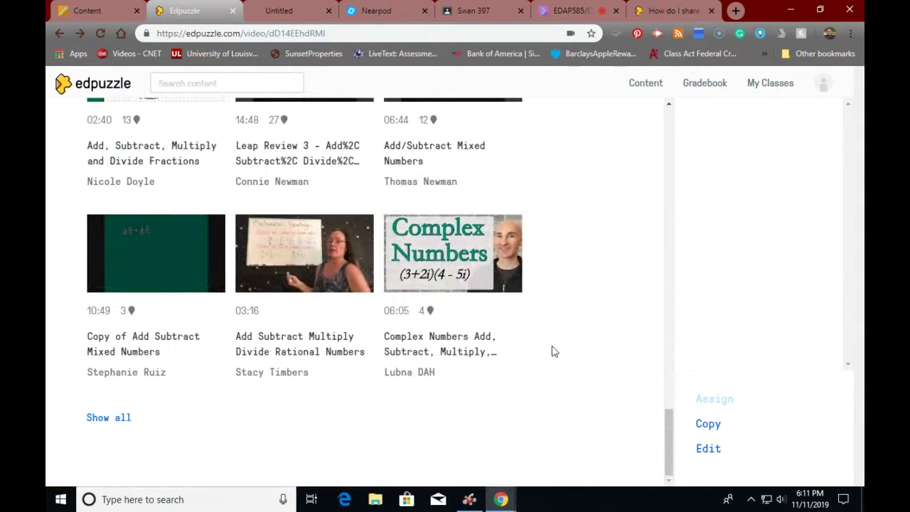
pyautogui.scroll(15, 599, 384)
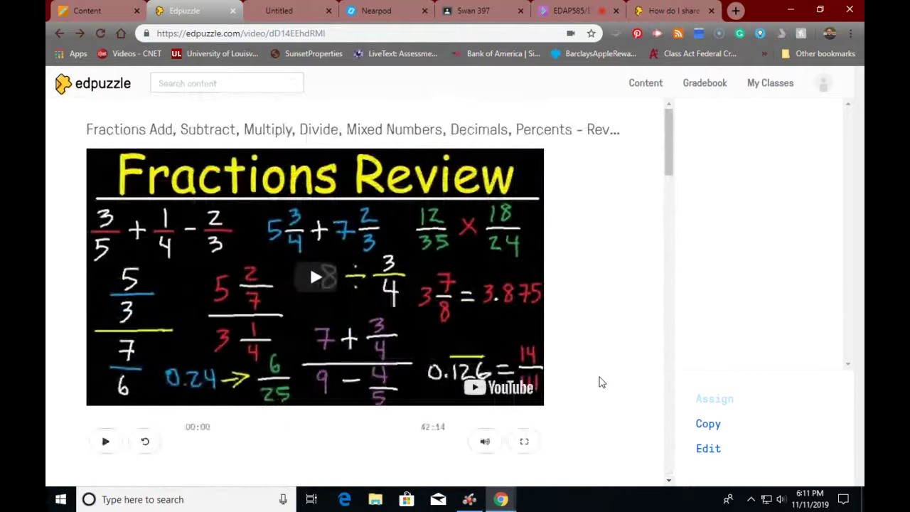
# Open the 585 class and view the ways students can be invited to join it, then close the invitation.
pyautogui.click(769, 95)
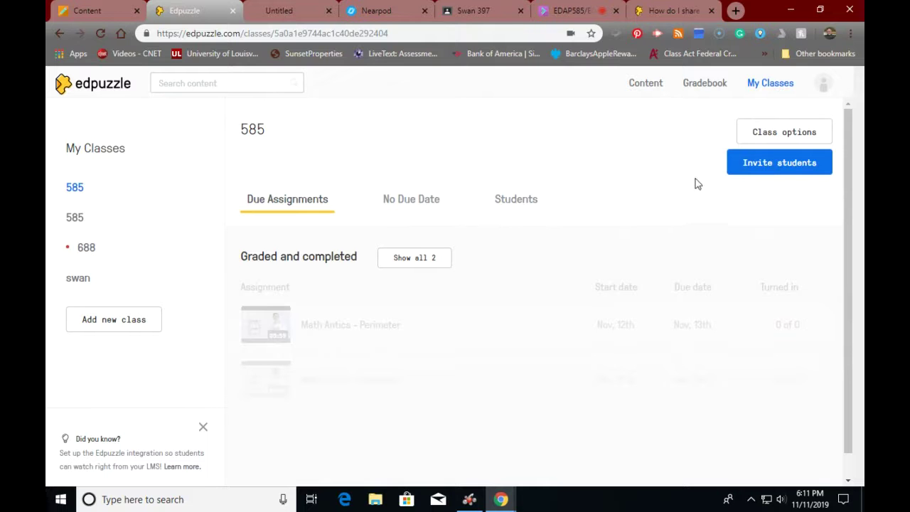
pyautogui.click(750, 169)
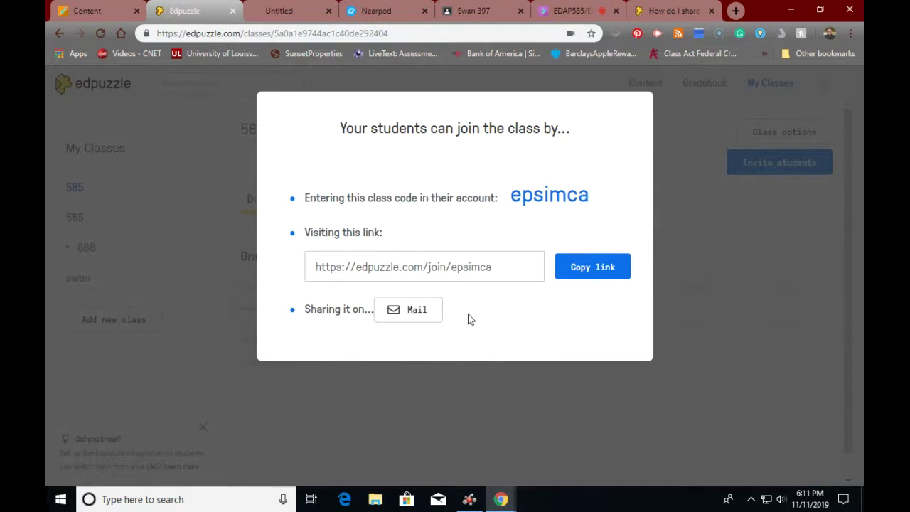
pyautogui.click(704, 184)
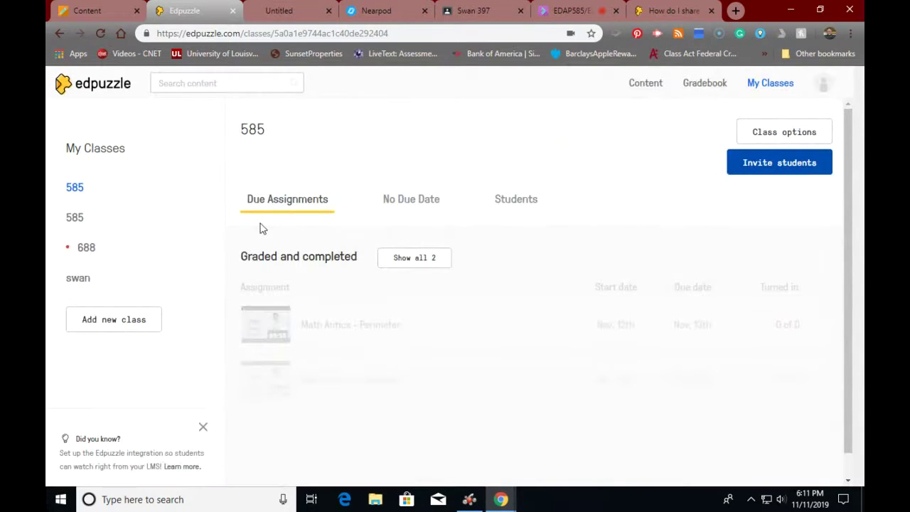
# Try to add a new class from Google Classroom and dismiss the tip about LMS integration.
pyautogui.click(119, 320)
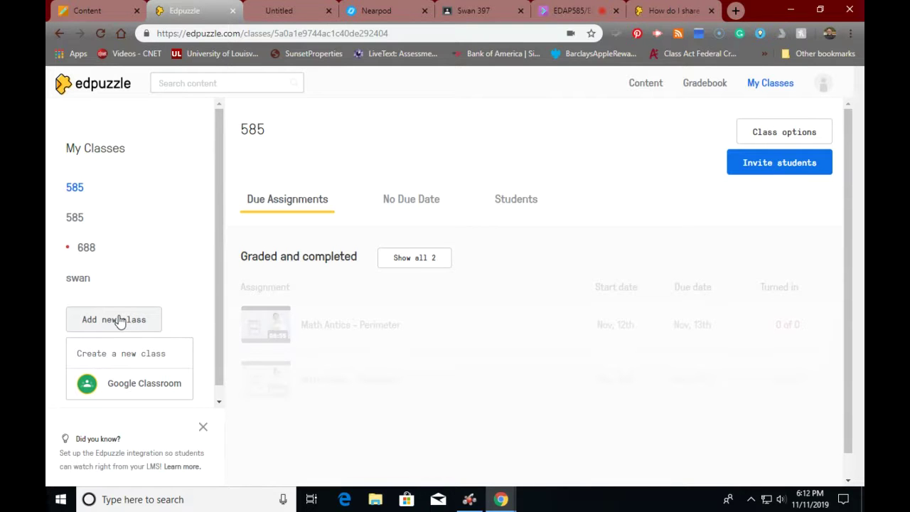
pyautogui.scroll(-1, 147, 280)
pyautogui.scroll(-1, 256, 263)
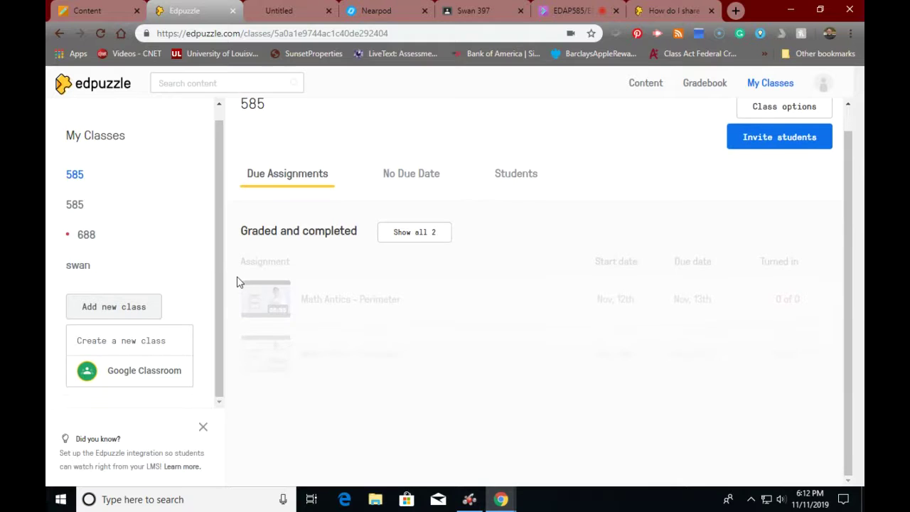
pyautogui.scroll(1, 171, 352)
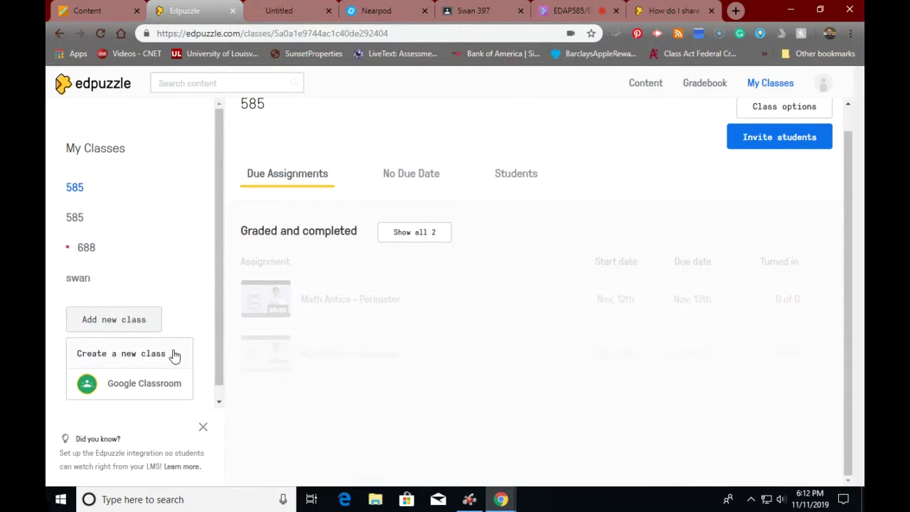
pyautogui.click(116, 391)
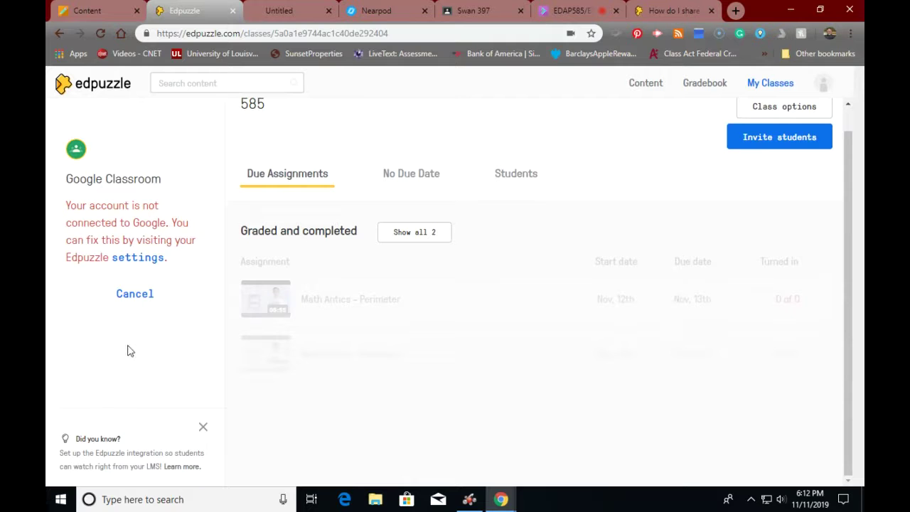
pyautogui.scroll(1, 373, 216)
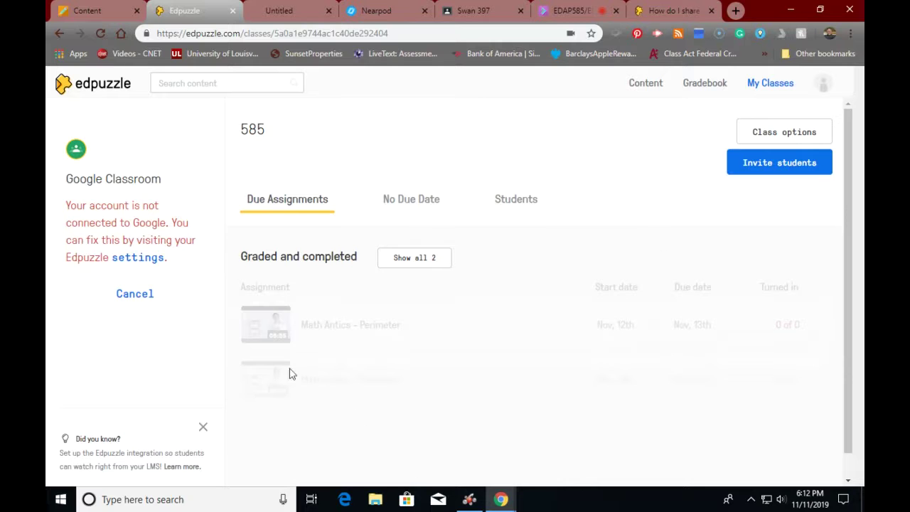
pyautogui.click(203, 429)
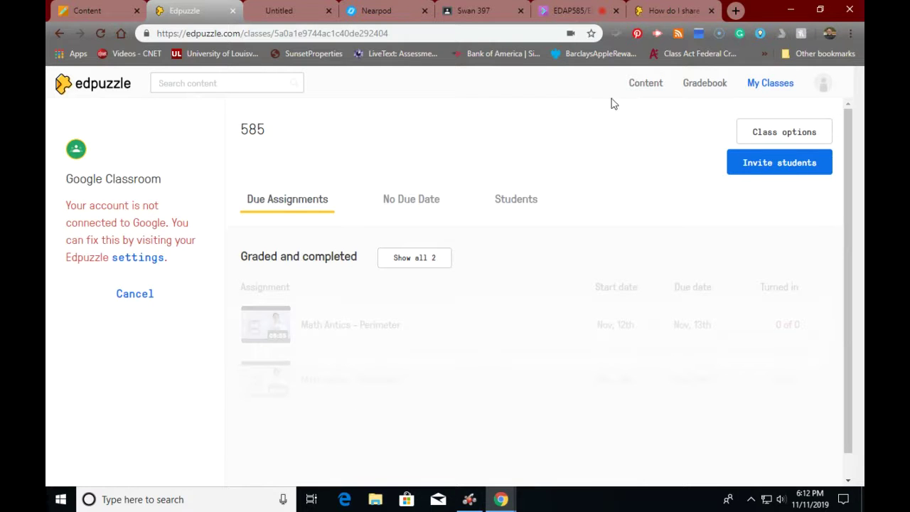
# Check the account menu's options and cancel the Google Classroom import to return to the class list.
pyautogui.click(823, 86)
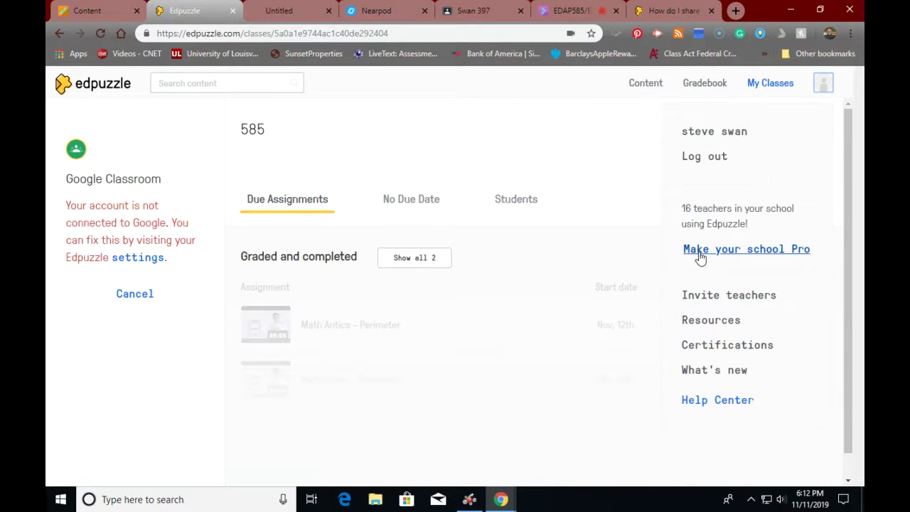
pyautogui.click(826, 93)
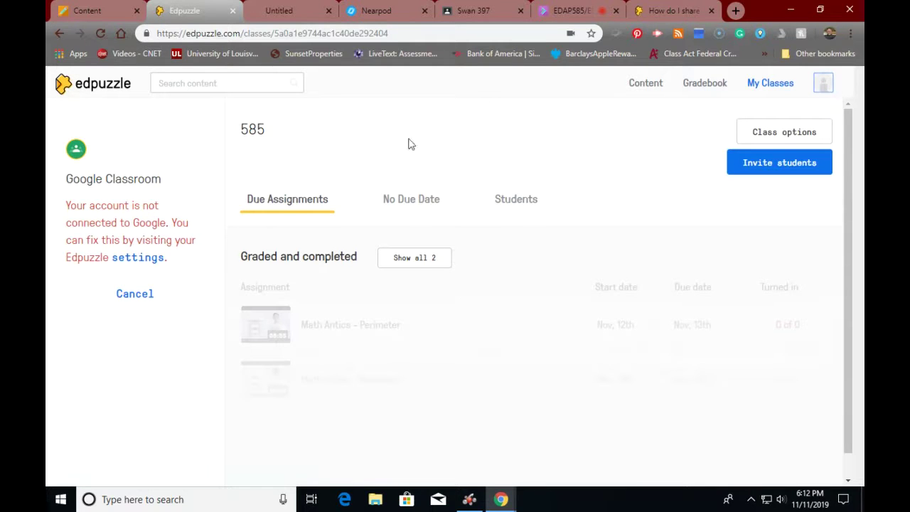
pyautogui.click(135, 295)
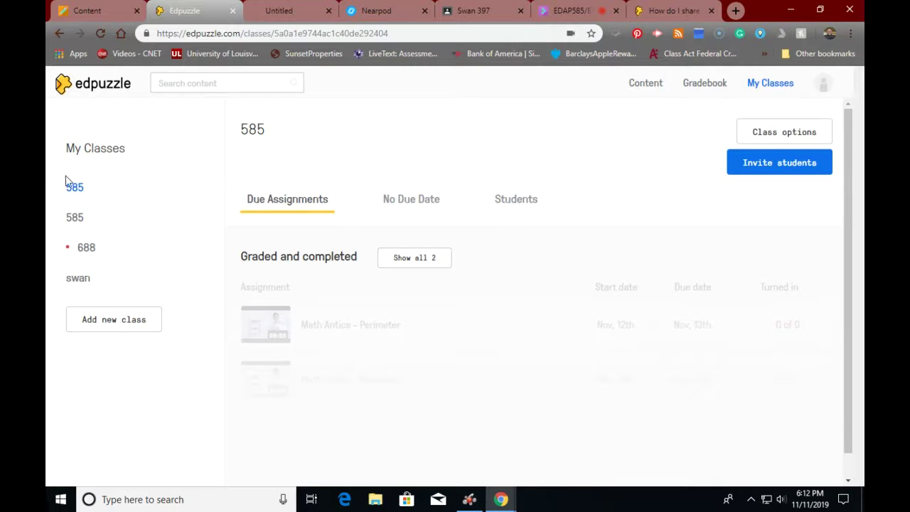
# Open the last class listed under My Classes, and view its assignments without a due date and its student invitation options.
pyautogui.click(77, 281)
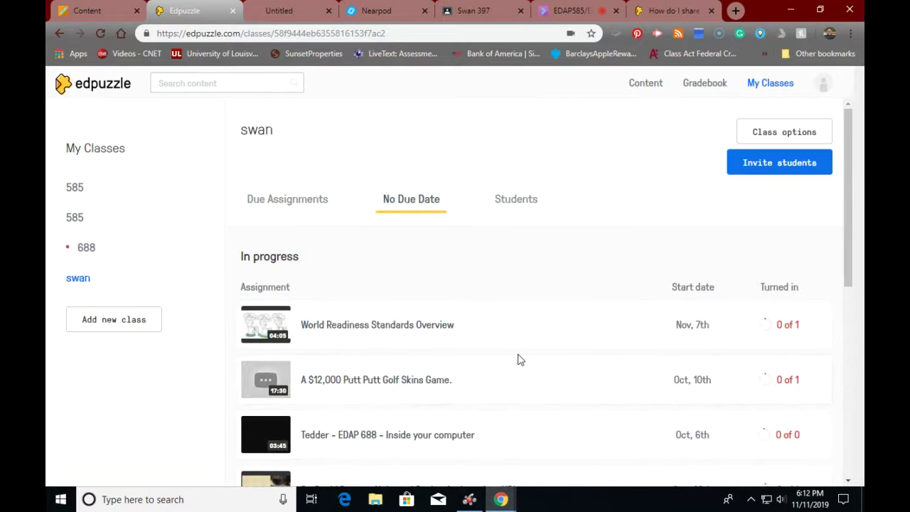
pyautogui.scroll(-8, 517, 360)
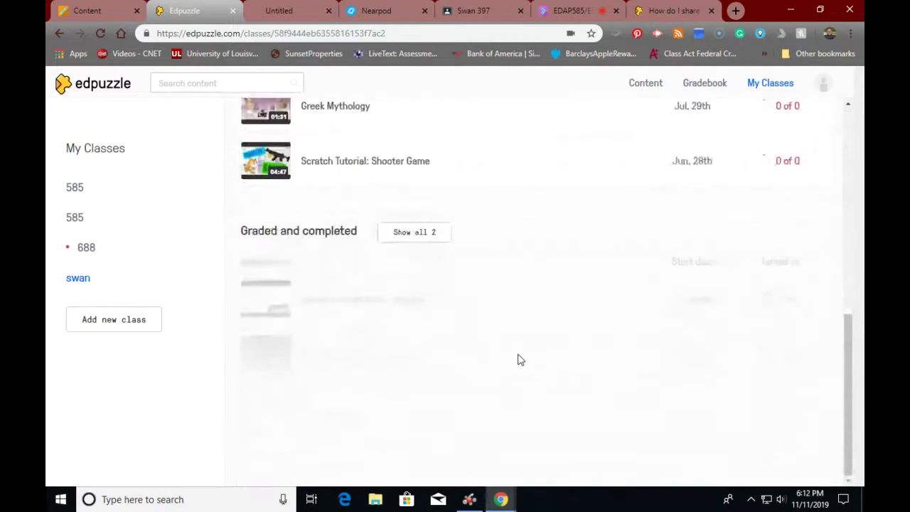
pyautogui.scroll(8, 518, 360)
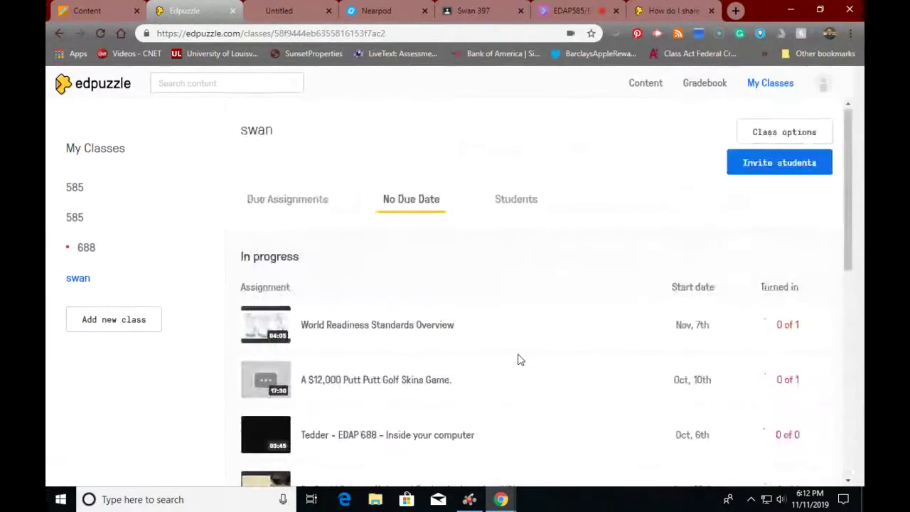
pyautogui.click(797, 164)
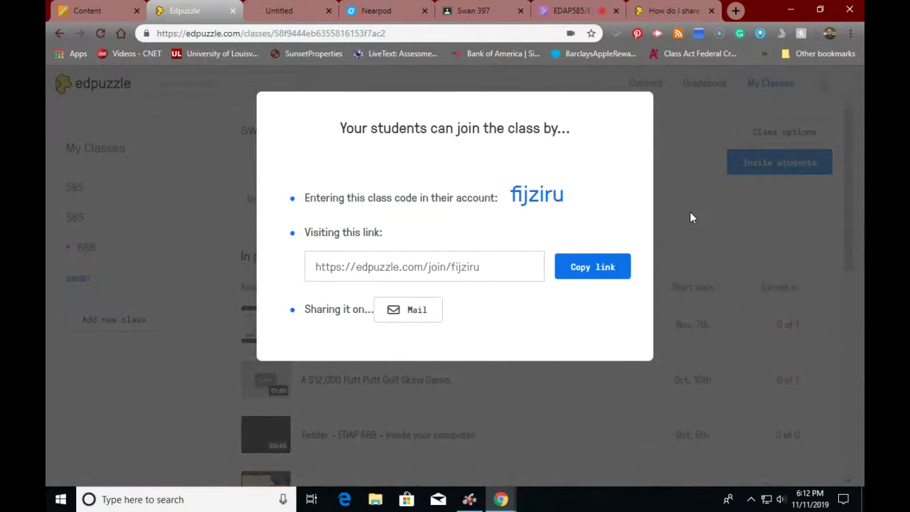
pyautogui.click(773, 208)
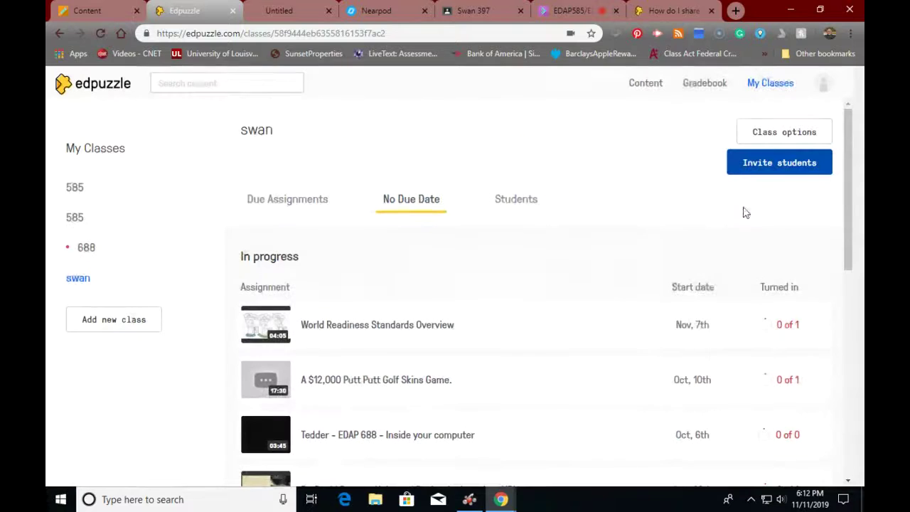
# Show the account menu again and look through its options, including the resources, certifications and Help Center entries.
pyautogui.click(822, 85)
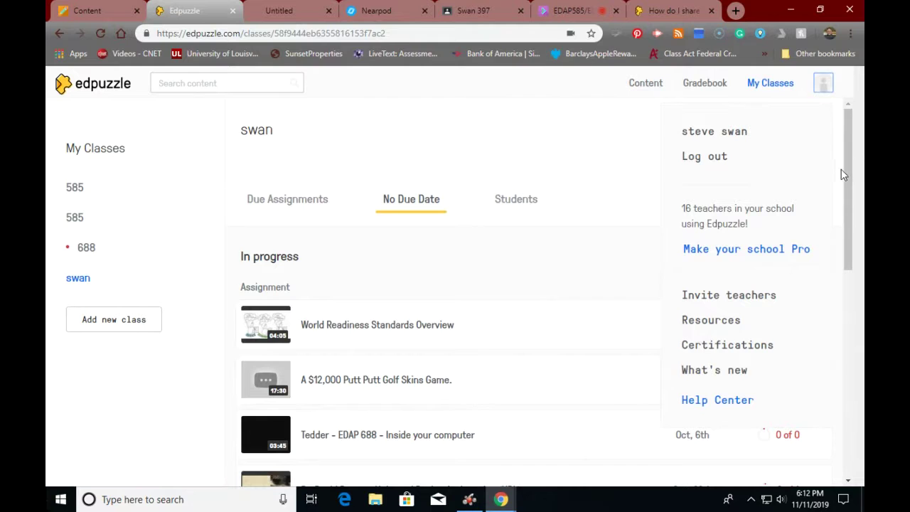
pyautogui.moveTo(844, 175); pyautogui.dragTo(839, 188)
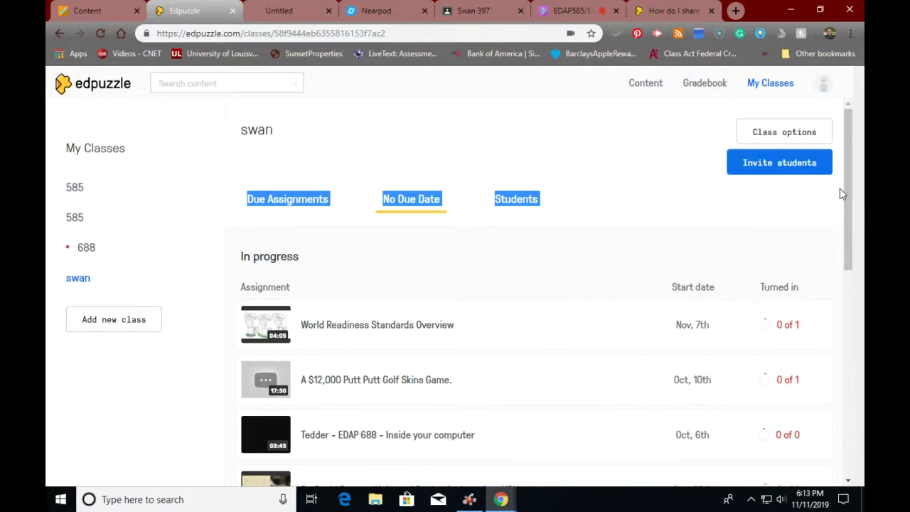
pyautogui.click(821, 88)
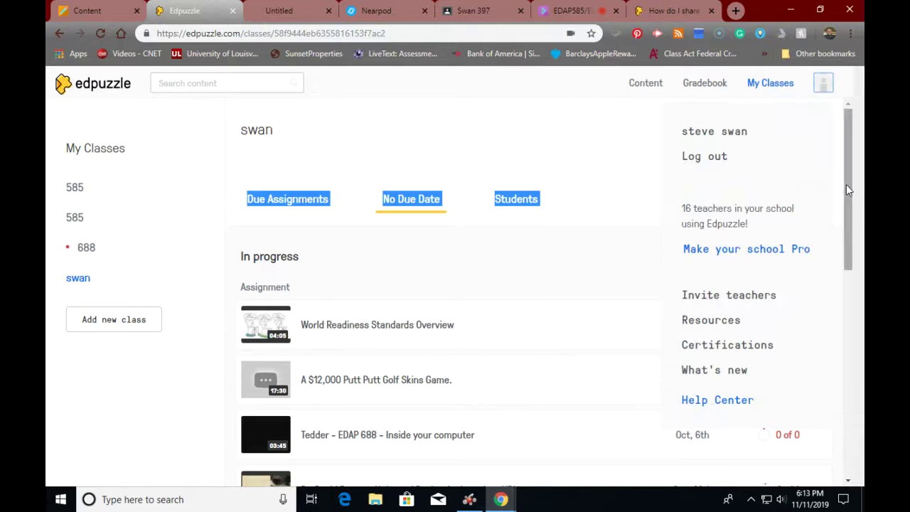
pyautogui.moveTo(844, 187); pyautogui.dragTo(833, 42)
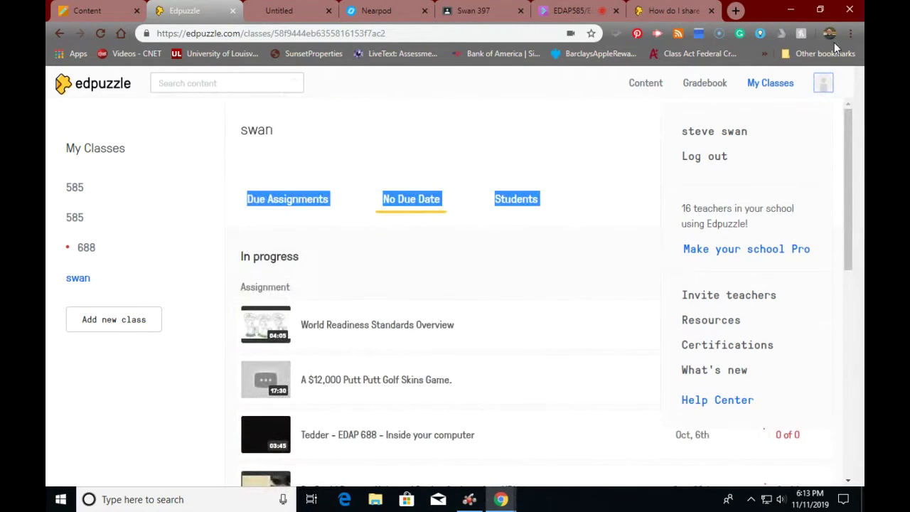